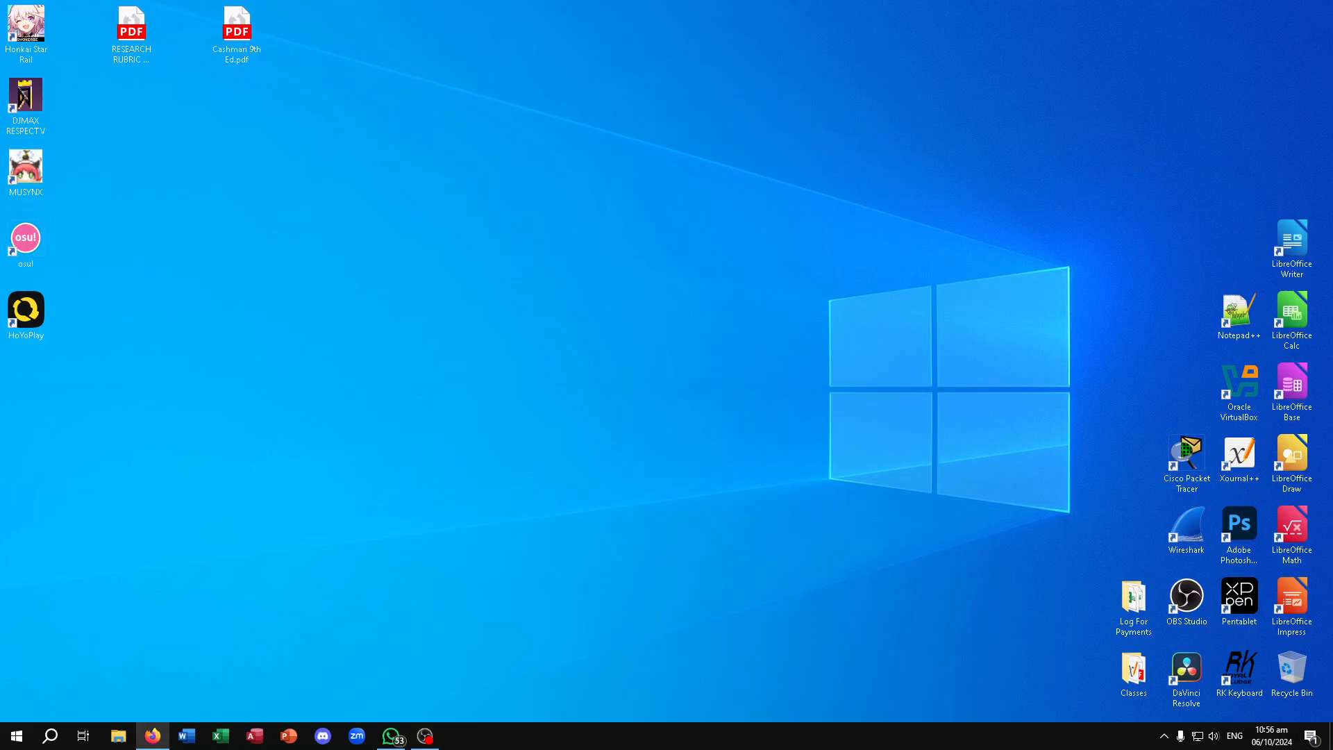
Start downloading Windows10.iso from the shared OS Platforms Resources folder in Google Drive despite the virus-scan warning, and cancel the download.
drag(1311, 503, 698, 2)
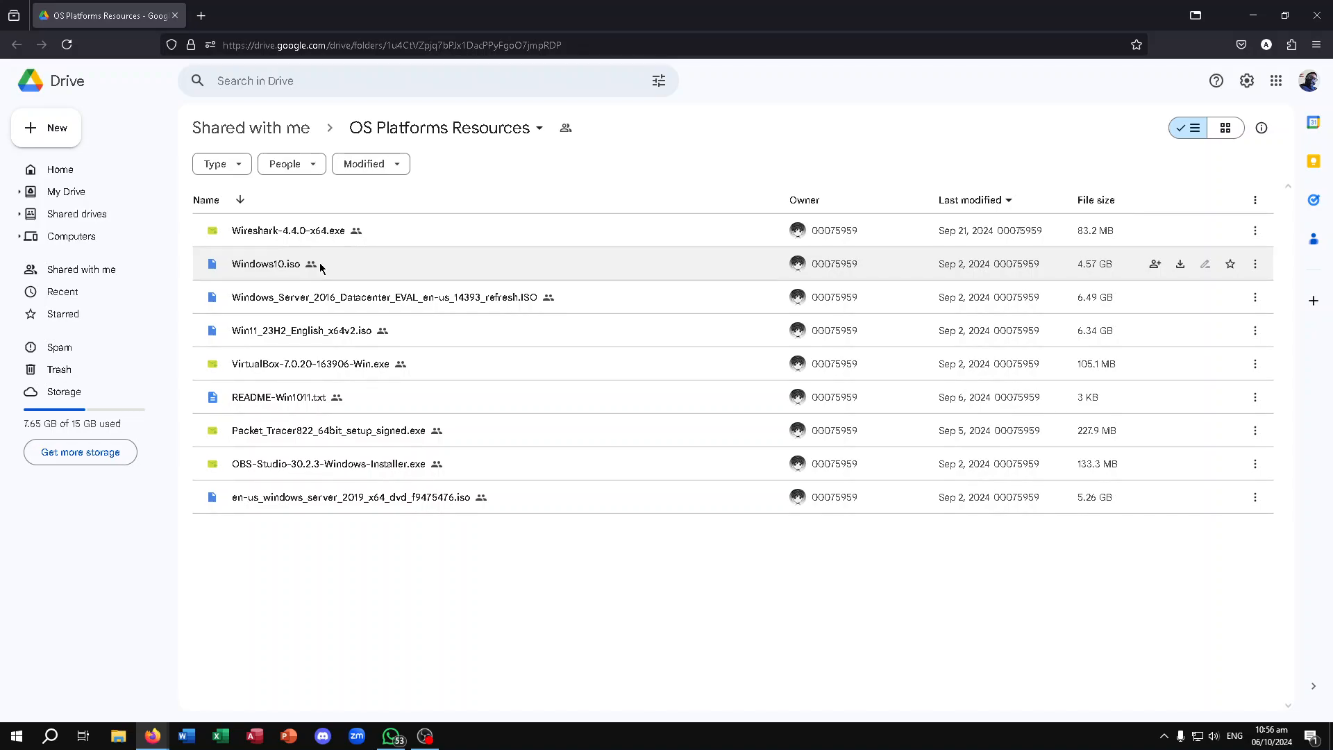
click(267, 270)
right_click(266, 269)
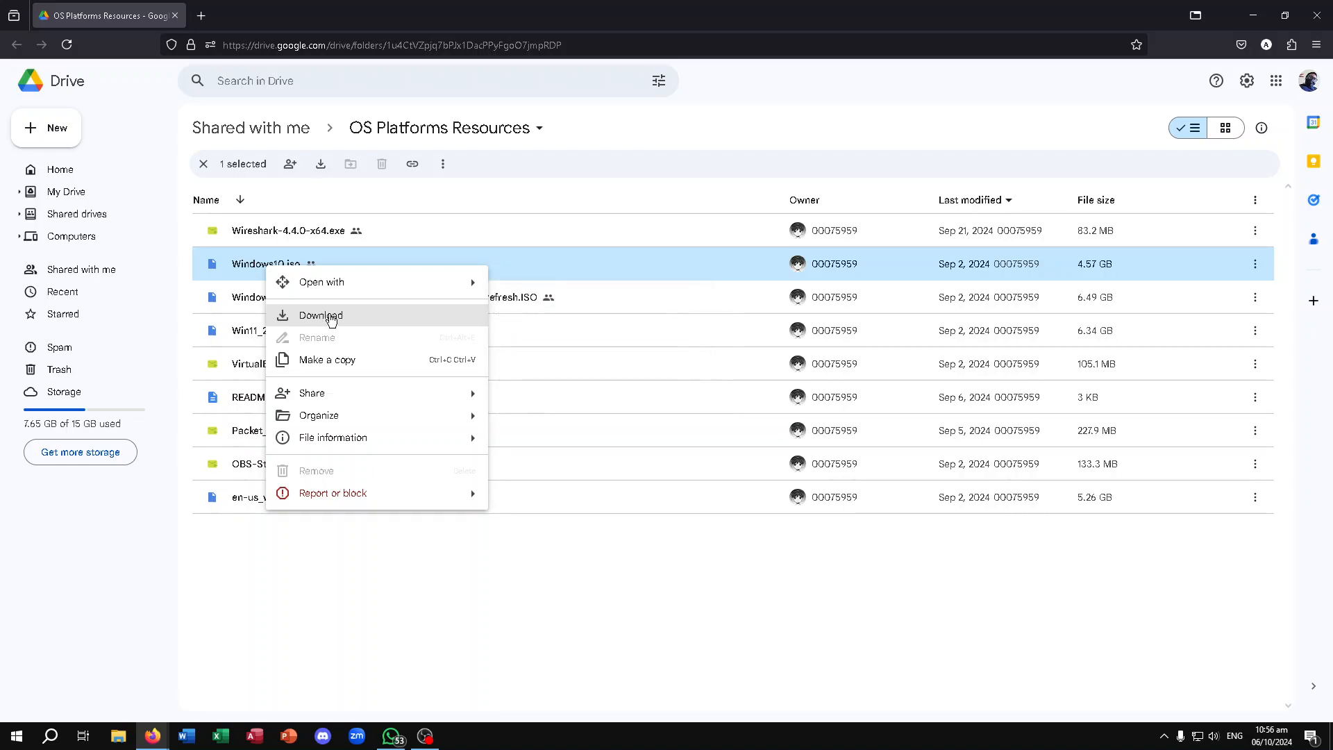
right_click(247, 266)
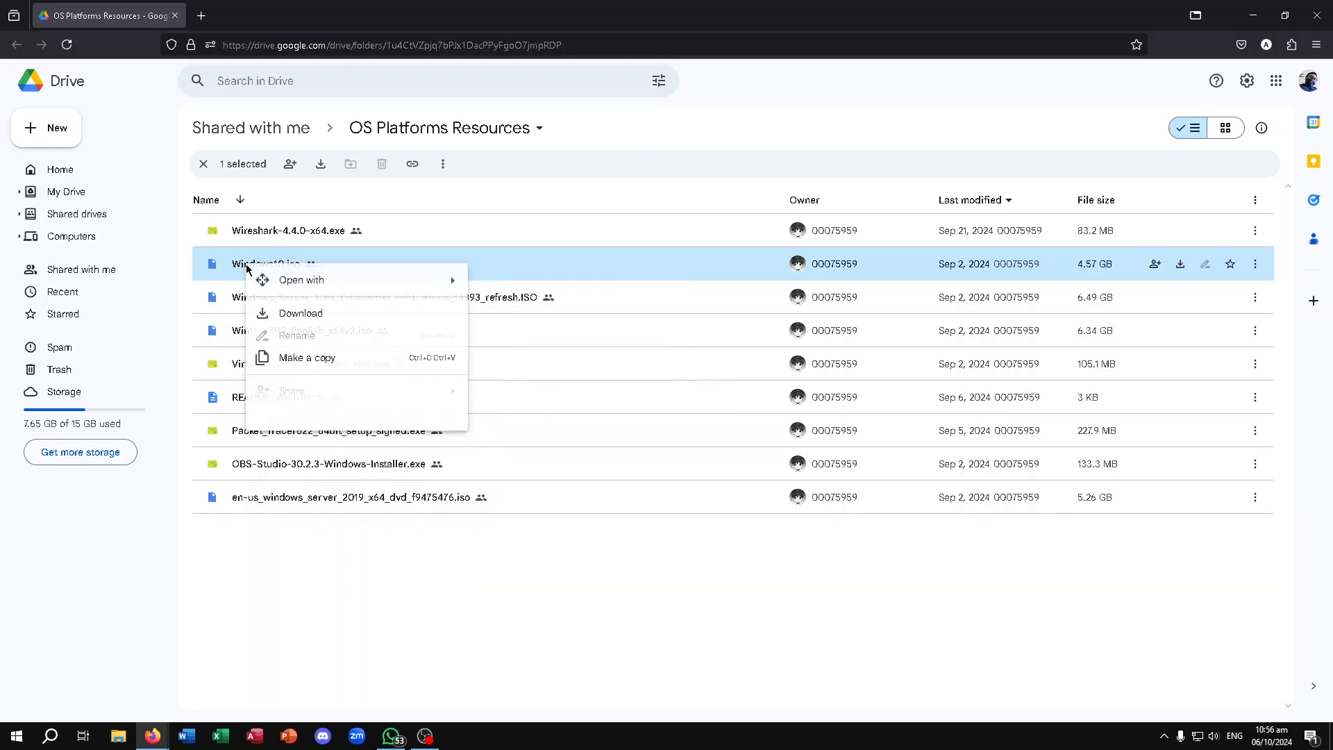
click(300, 316)
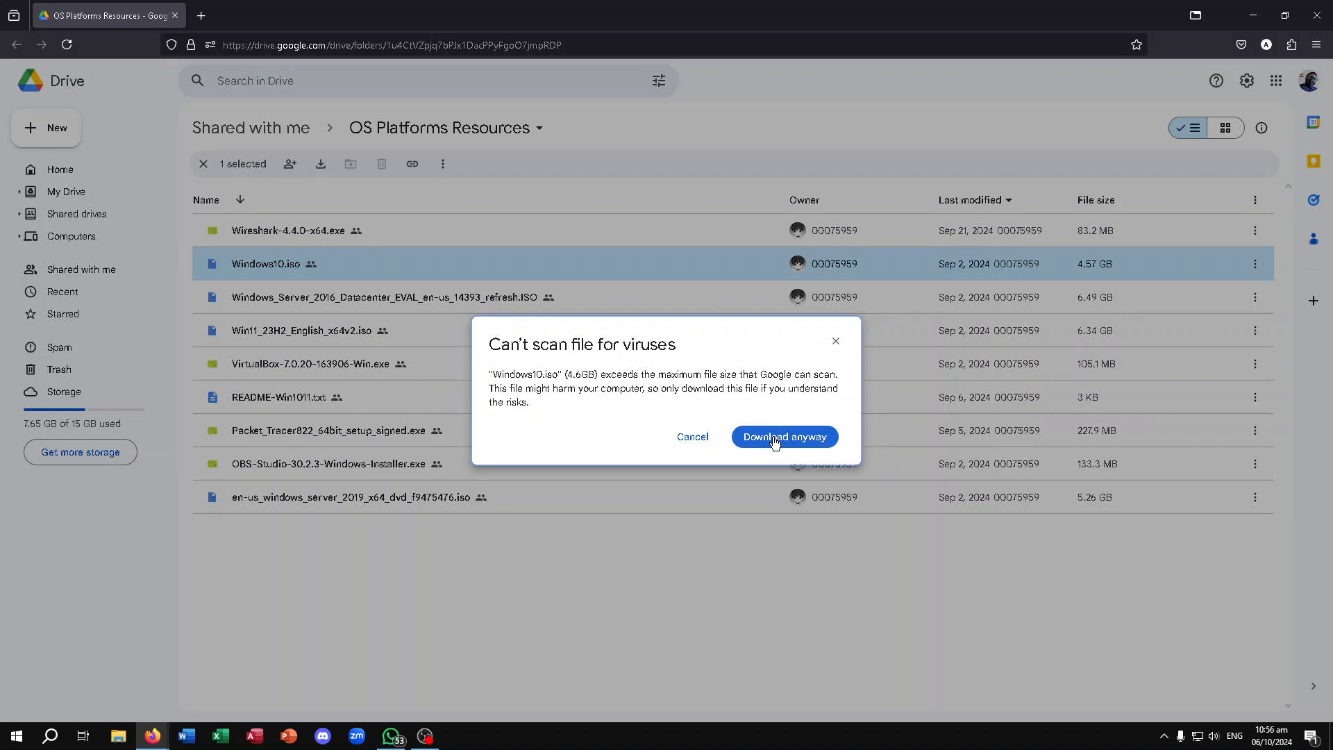
click(775, 441)
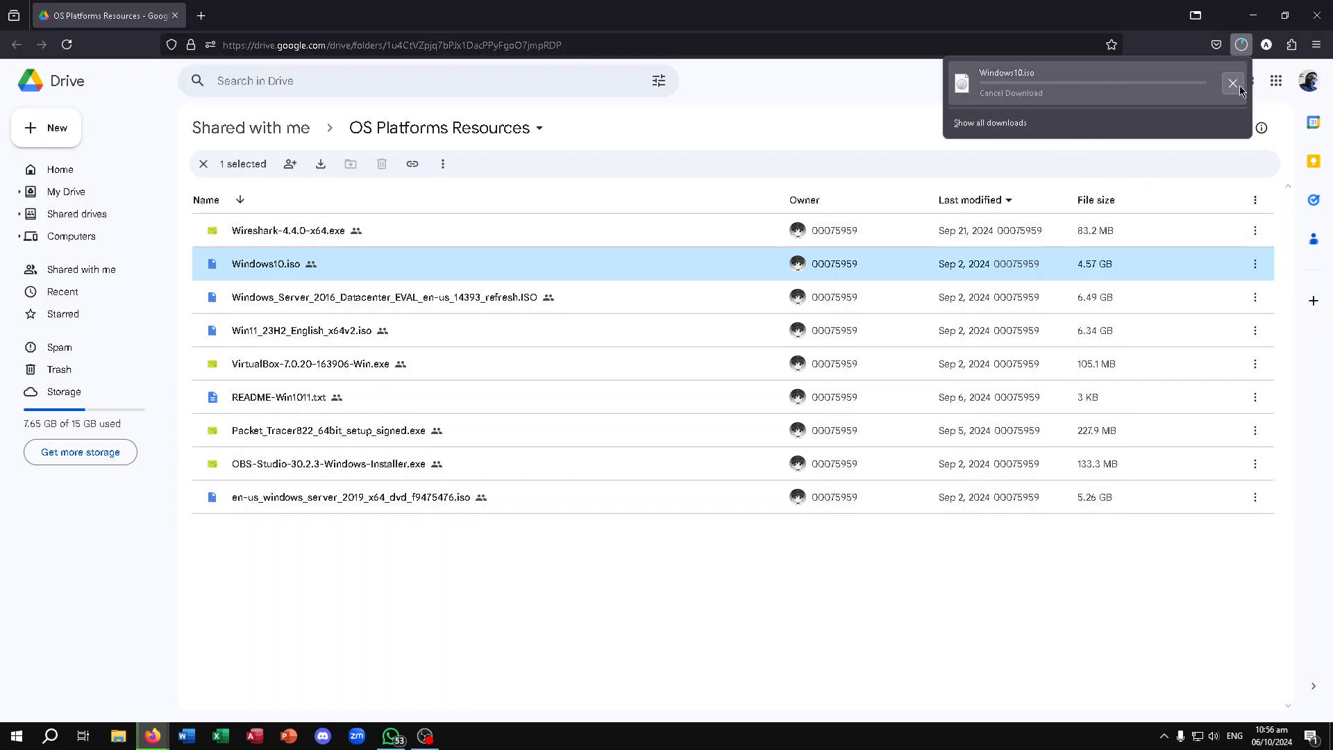
click(1238, 85)
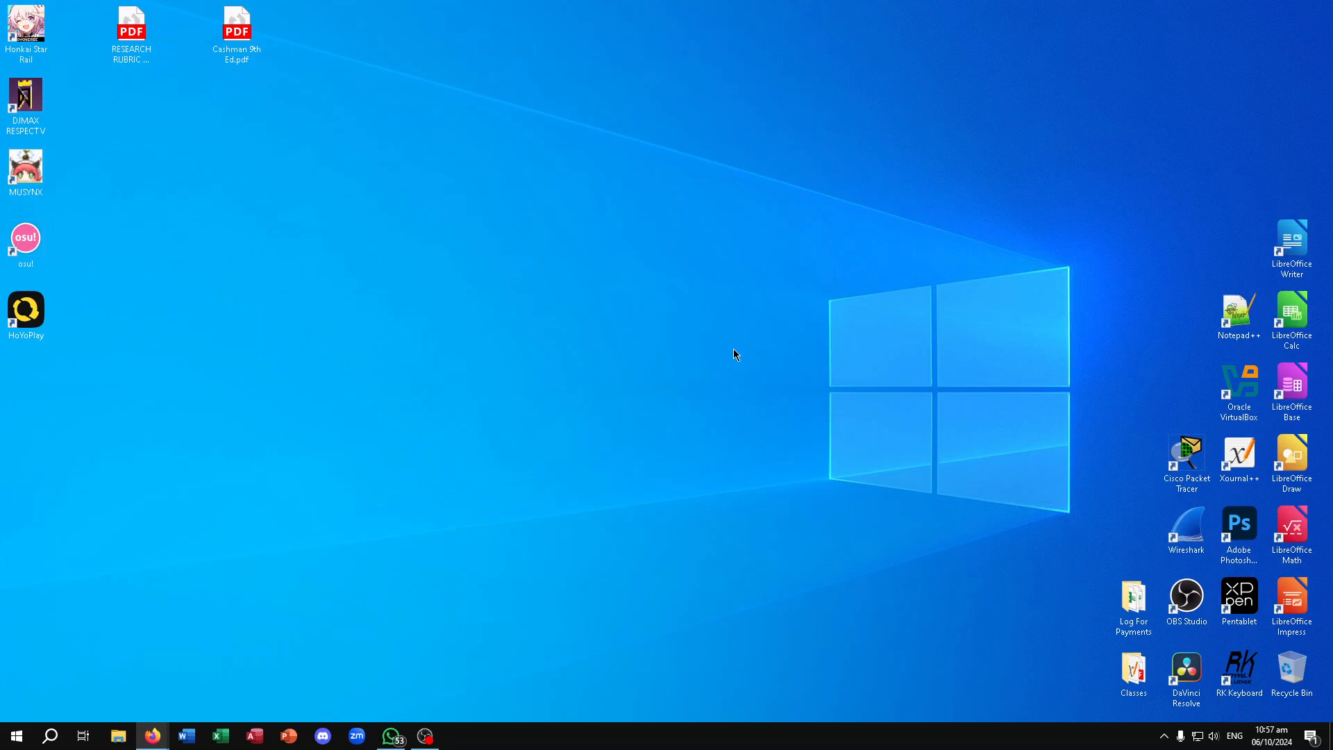
Switch to File Explorer and open the ISOs folder inside Documents.
click(118, 736)
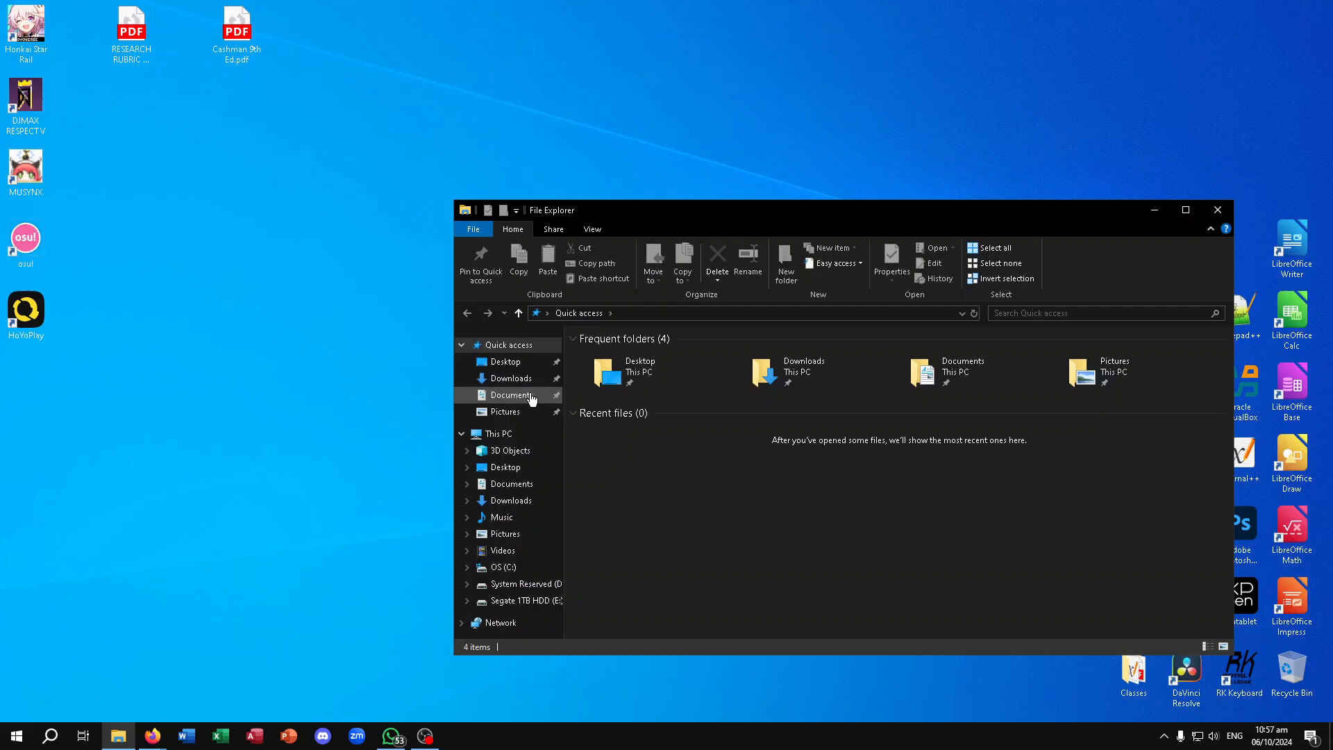
click(512, 381)
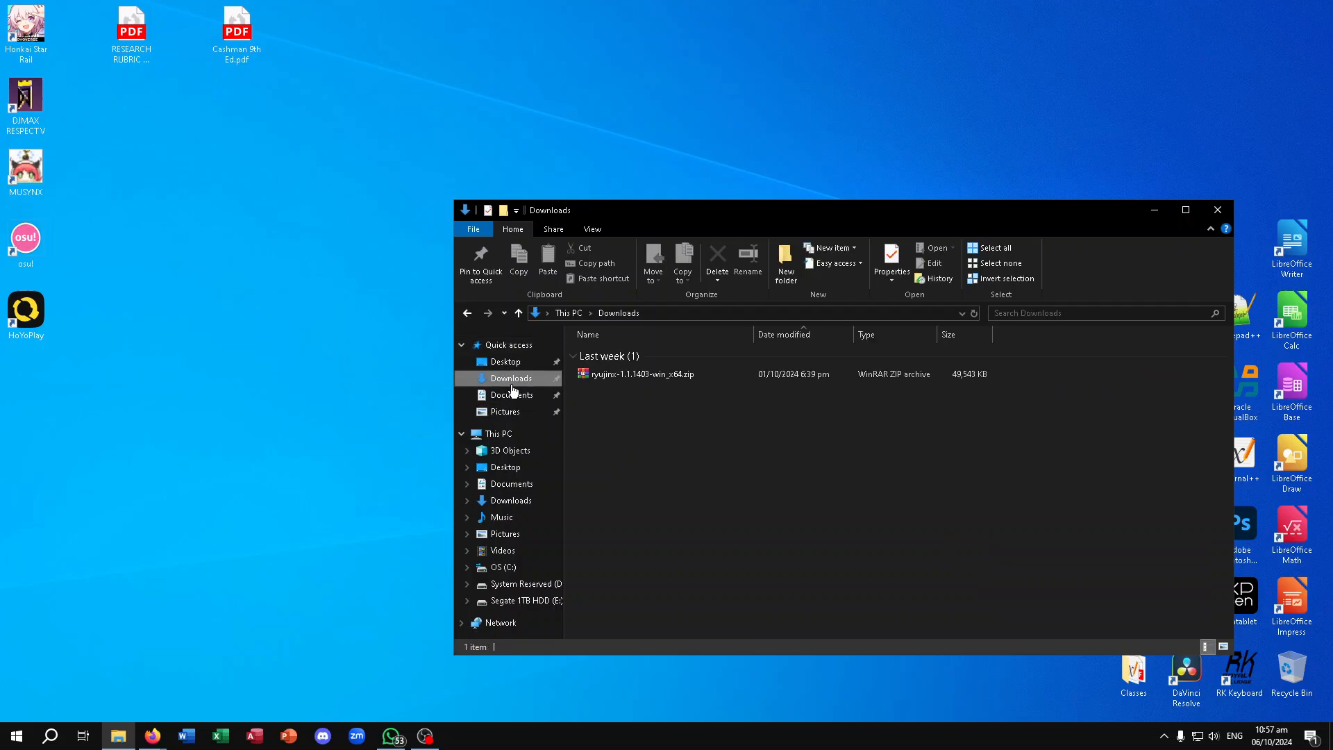
click(513, 392)
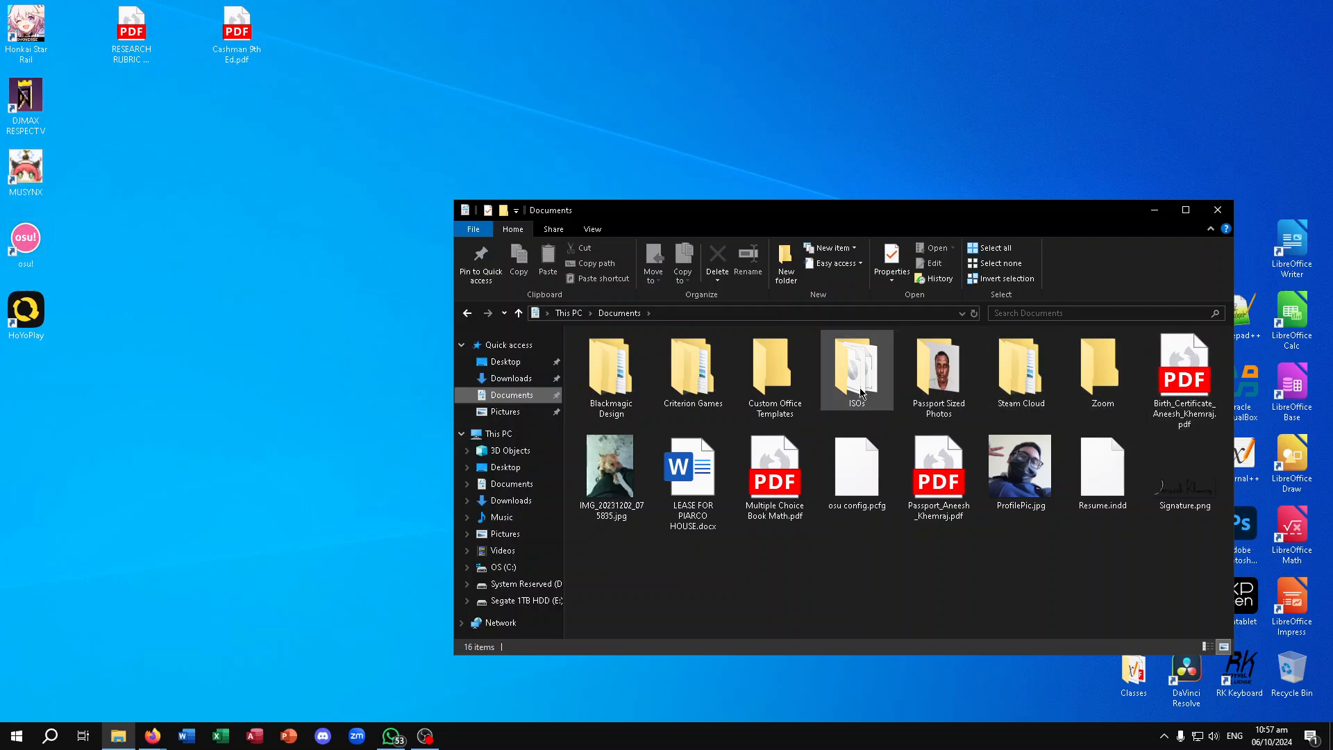
double_click(861, 393)
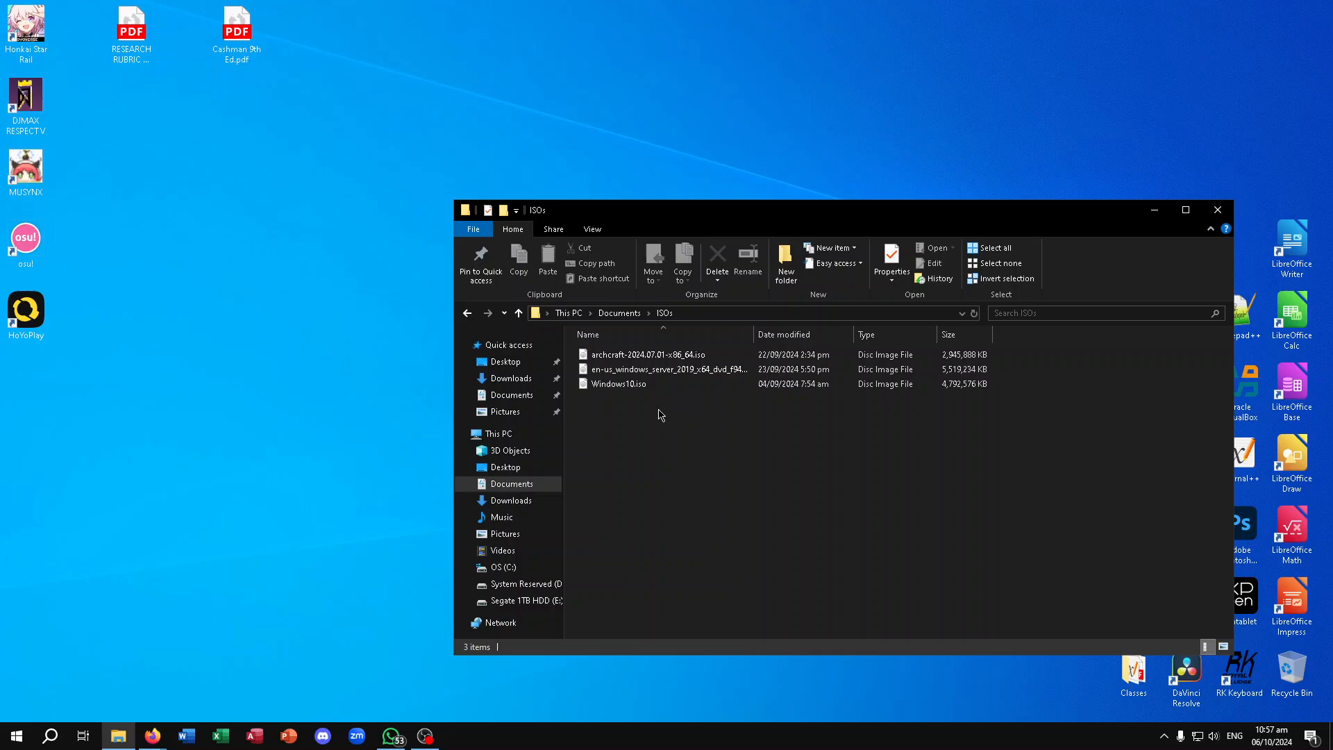
Examine the Windows10, Windows Server 2019 and archcraft ISO files and the folder's path, and close the file window.
click(638, 390)
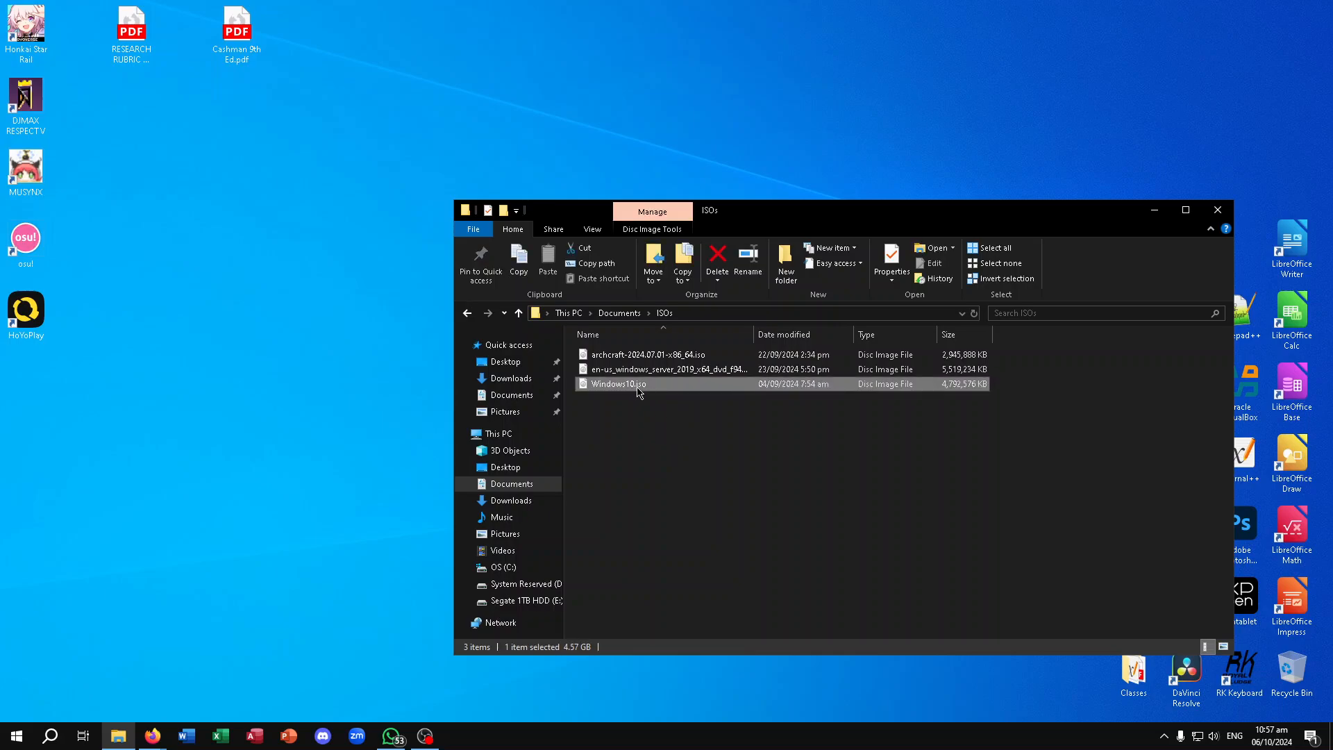
click(660, 370)
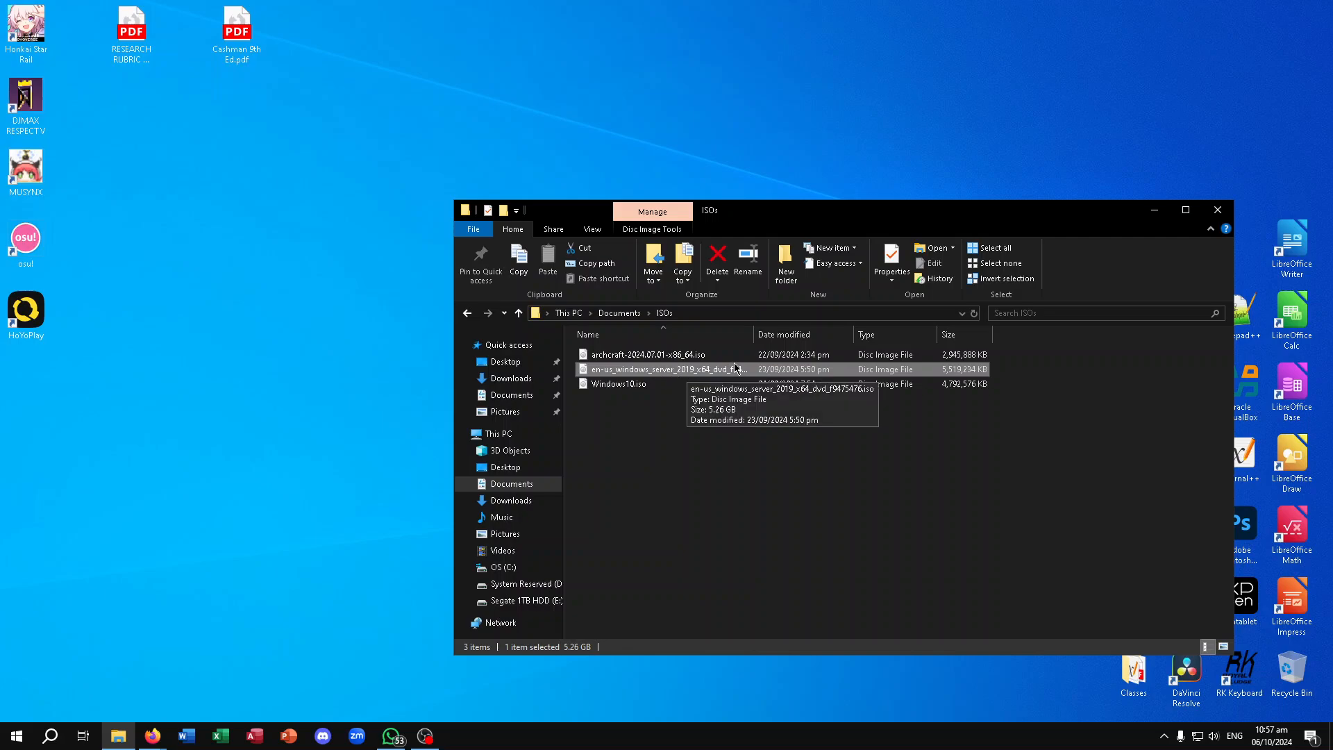
double_click(754, 334)
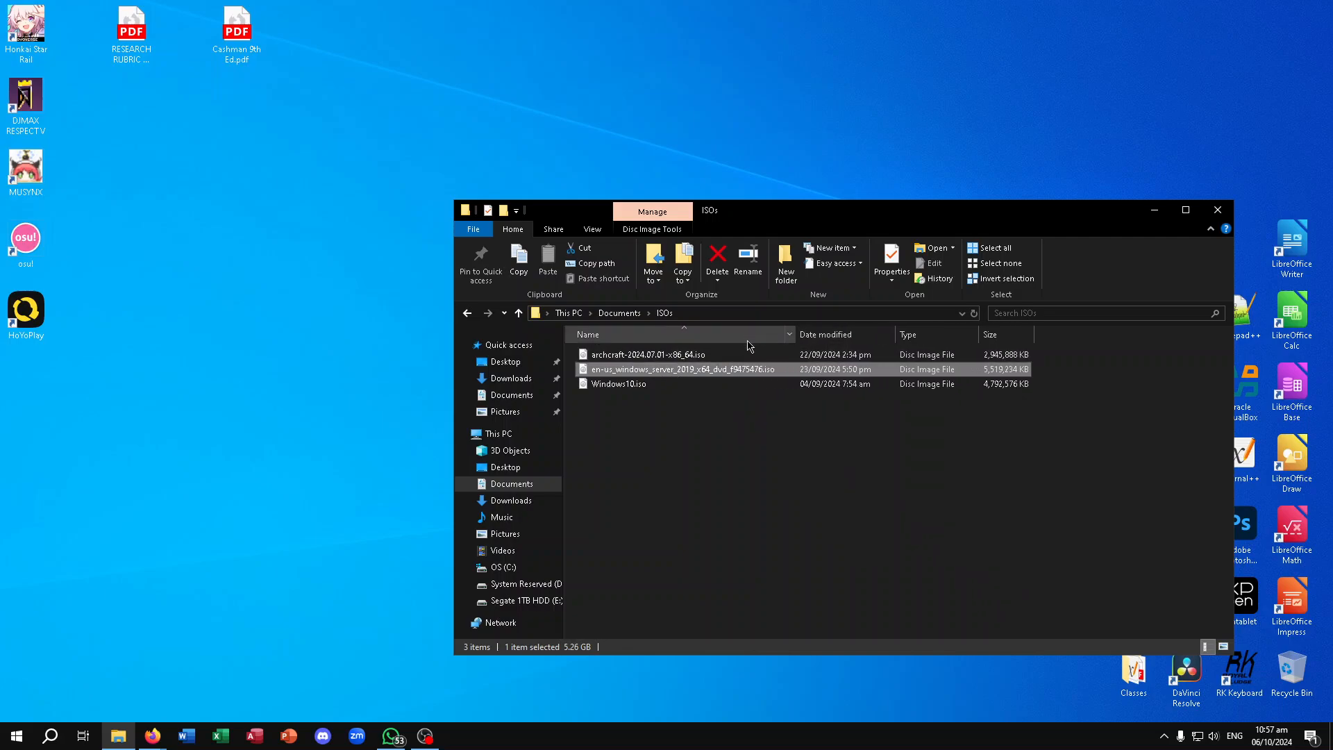
click(688, 355)
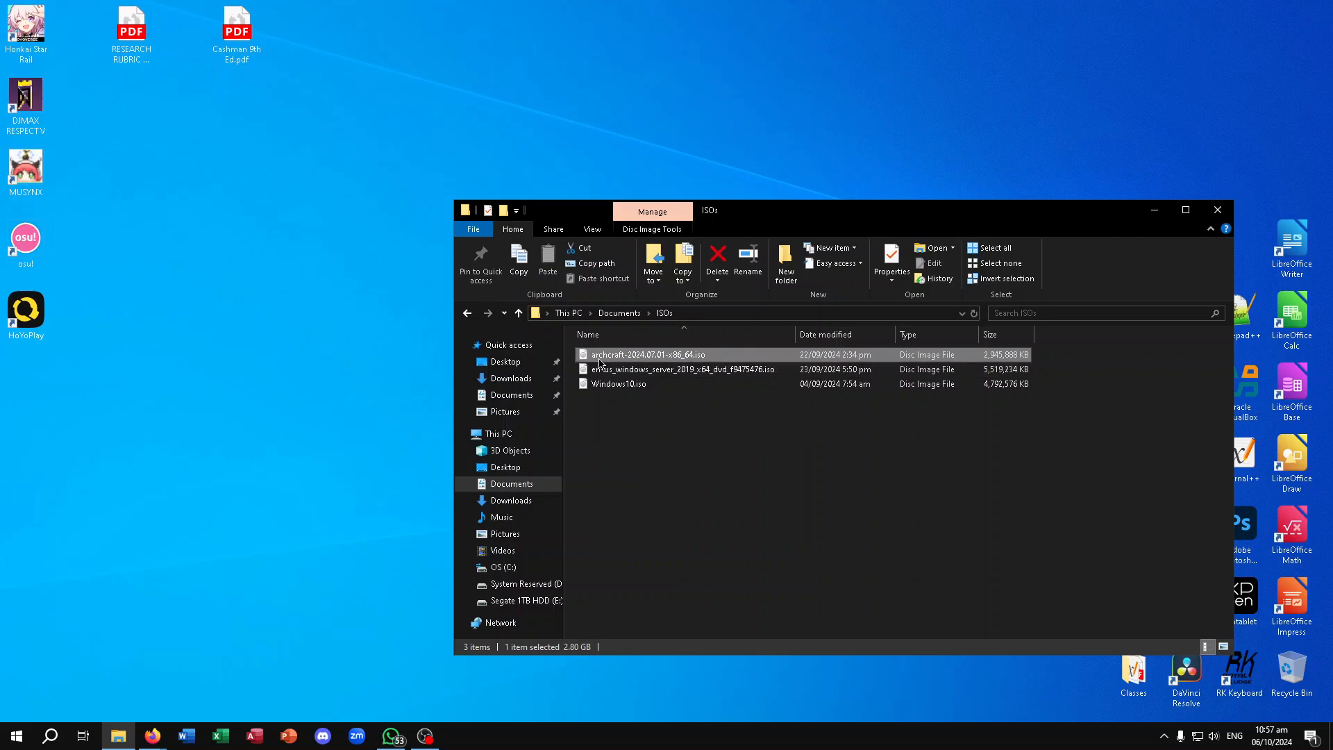
click(637, 386)
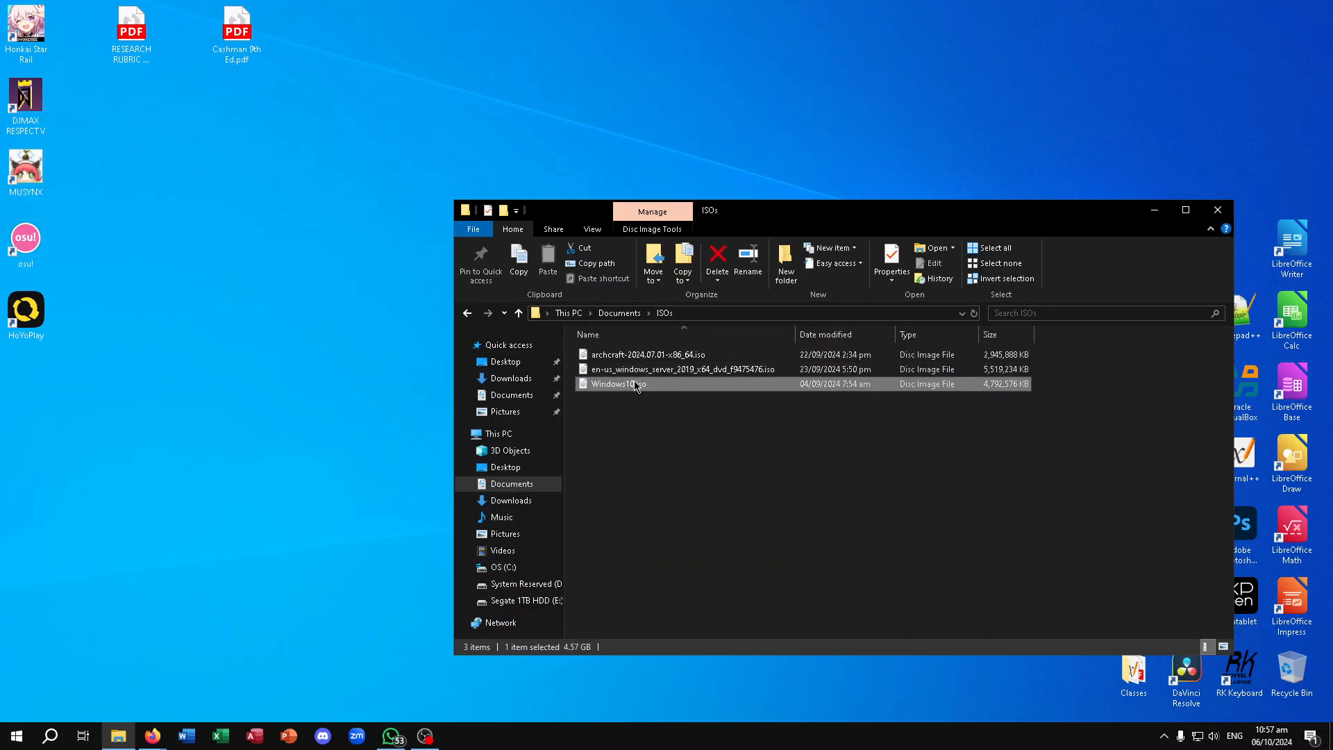
click(695, 313)
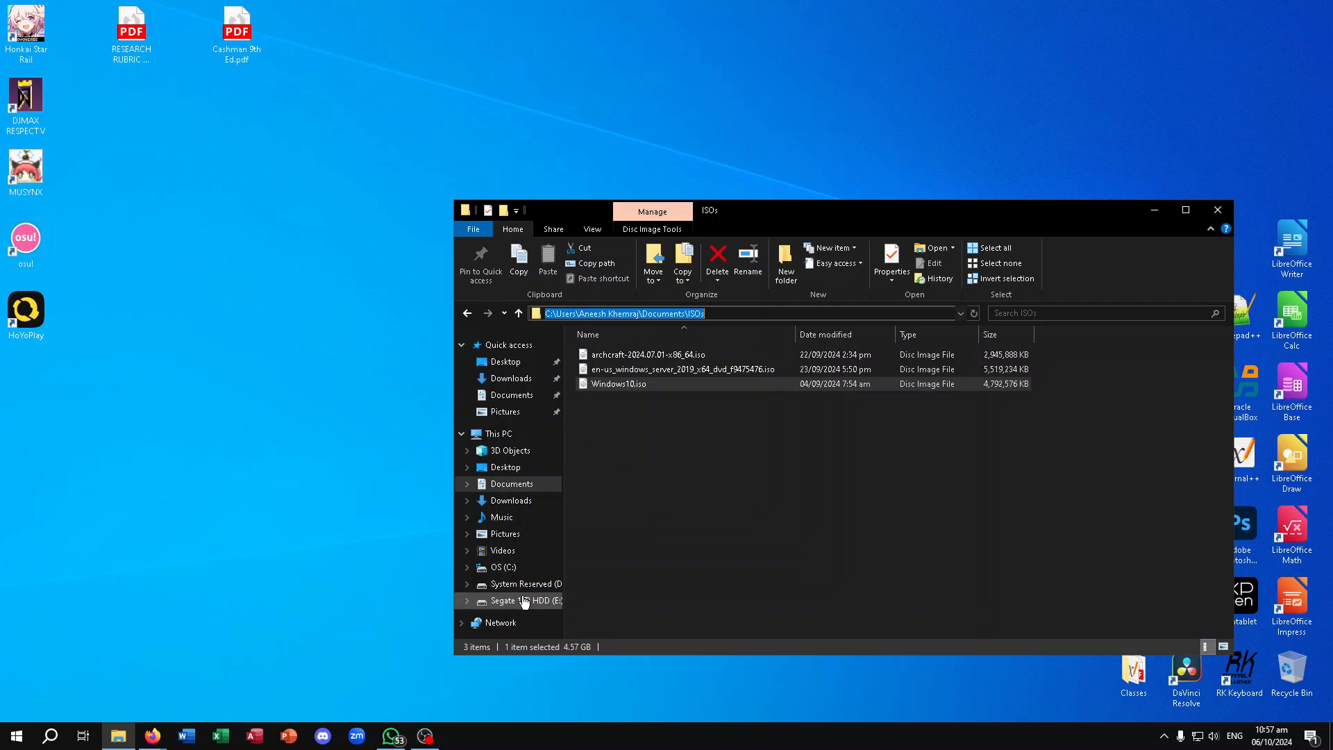
click(1218, 210)
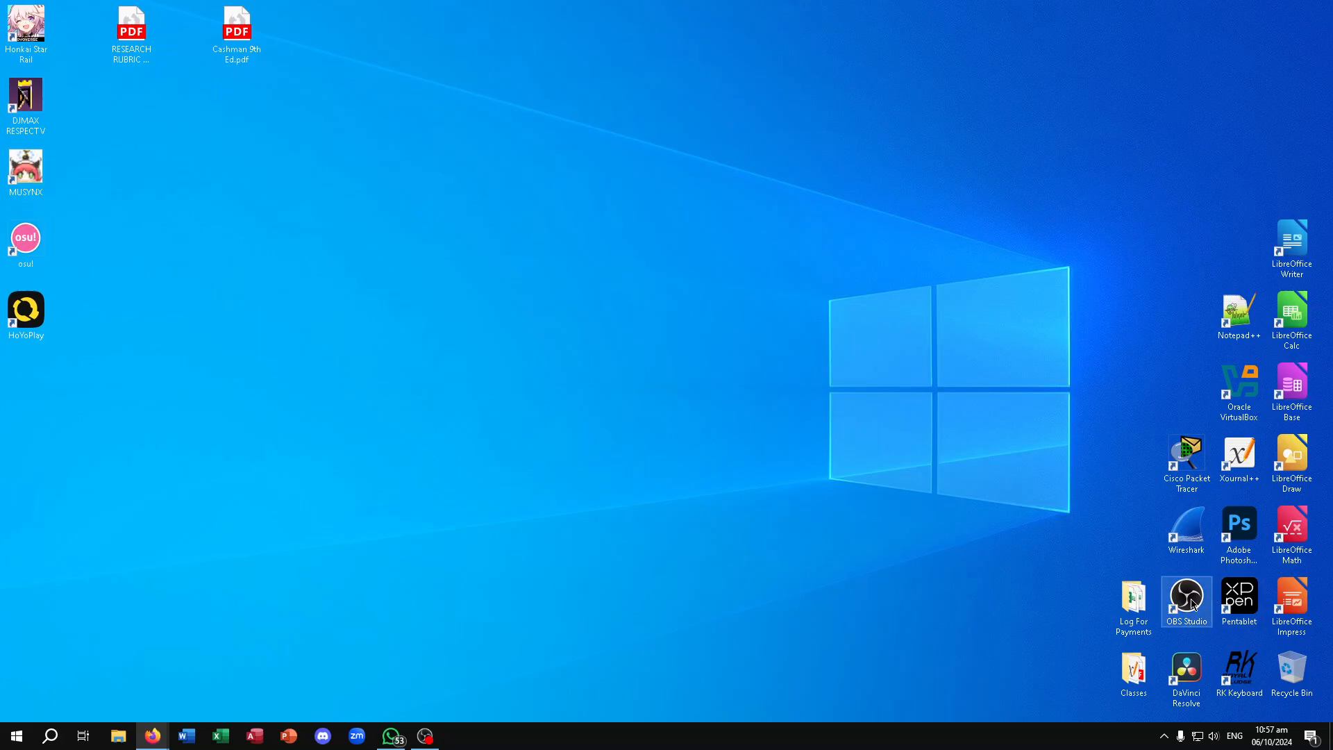
Open Oracle VirtualBox and start creating a new virtual machine named ShowcaseWin10.
double_click(1245, 401)
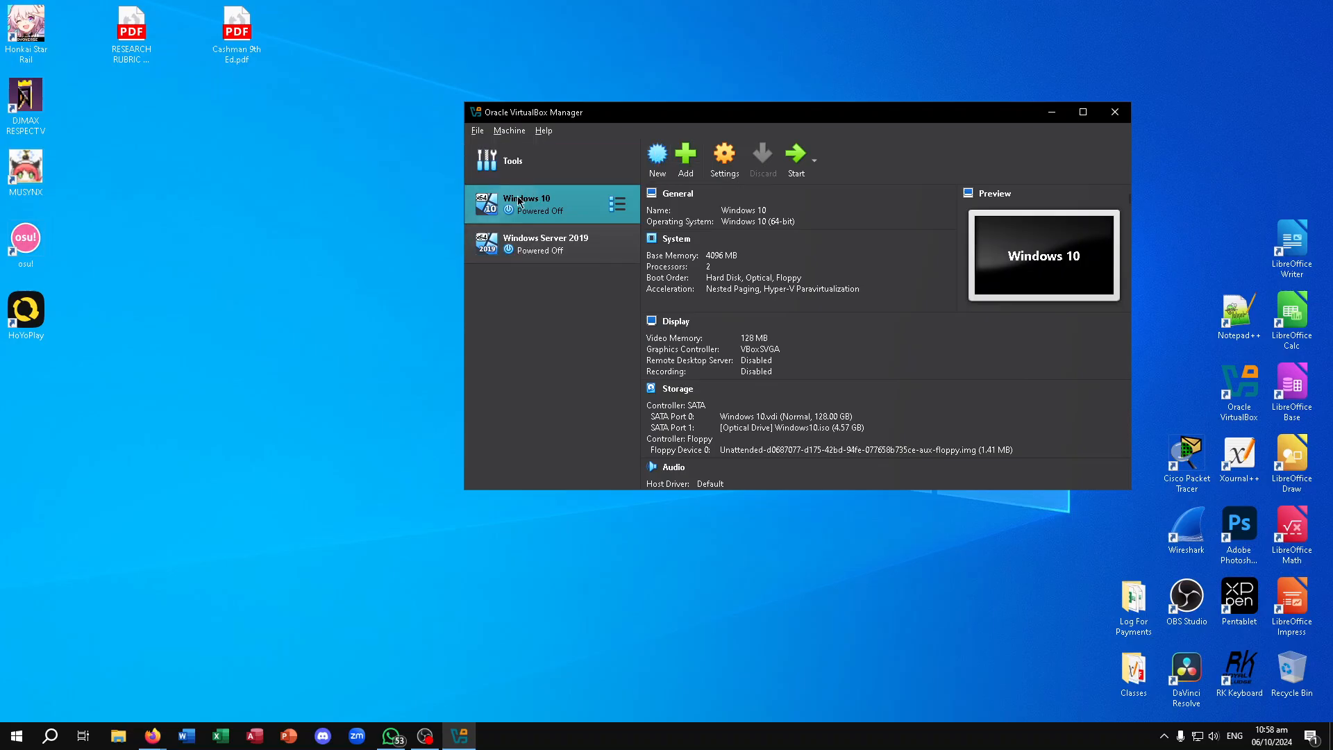
click(658, 156)
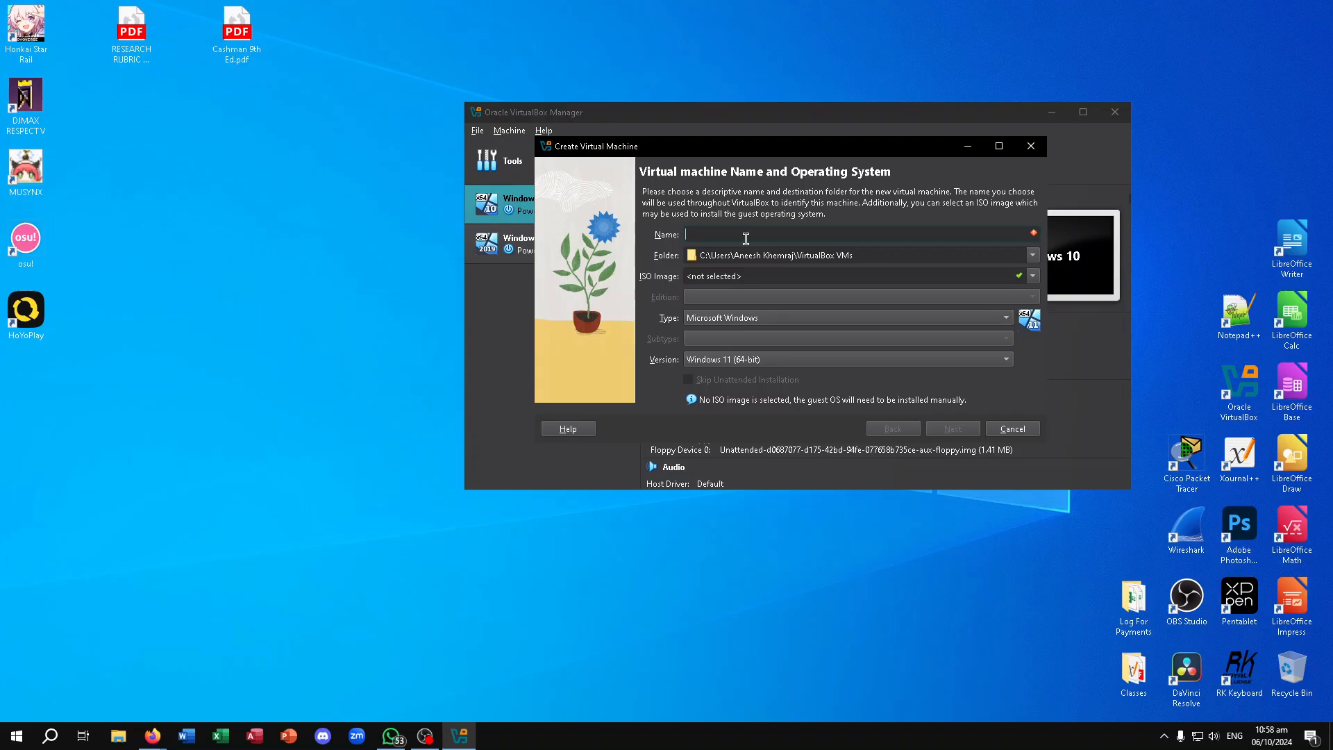
text(sh)
key(Delete)
text(ShowcaseWin10)
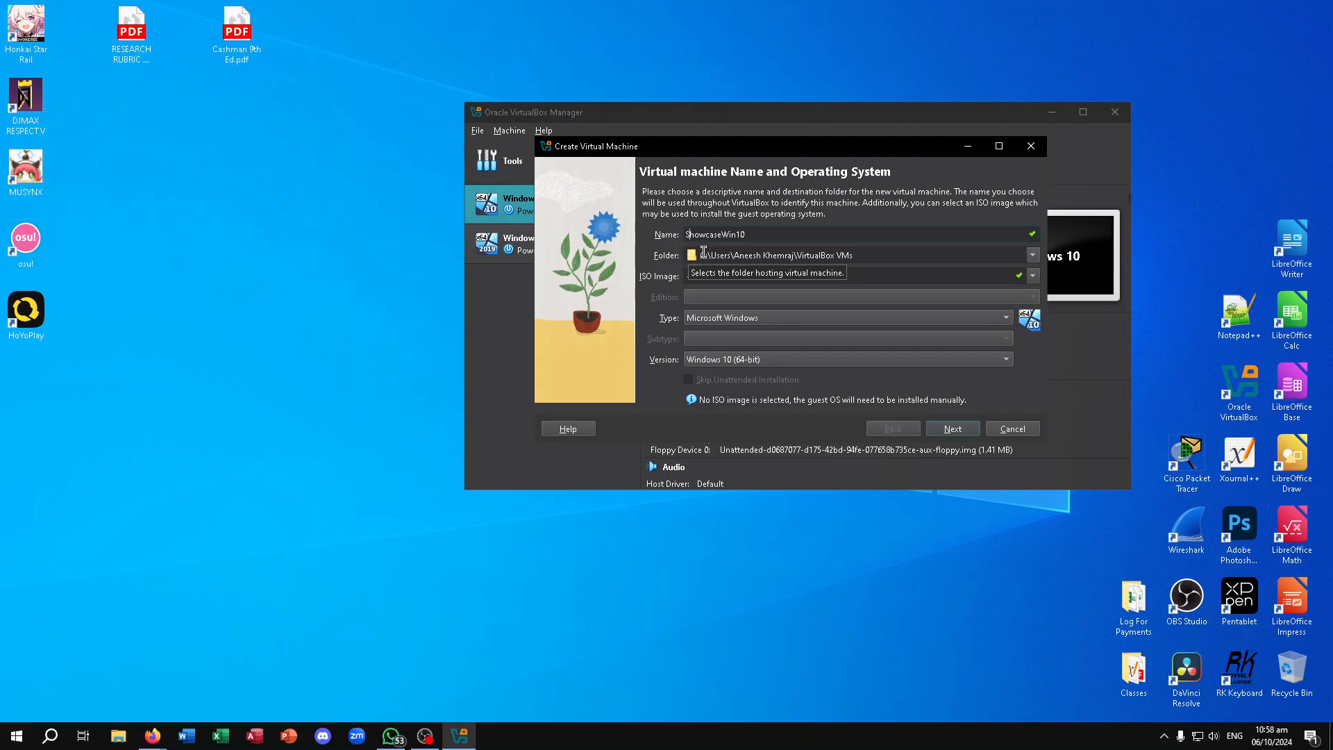
drag(701, 254, 842, 252)
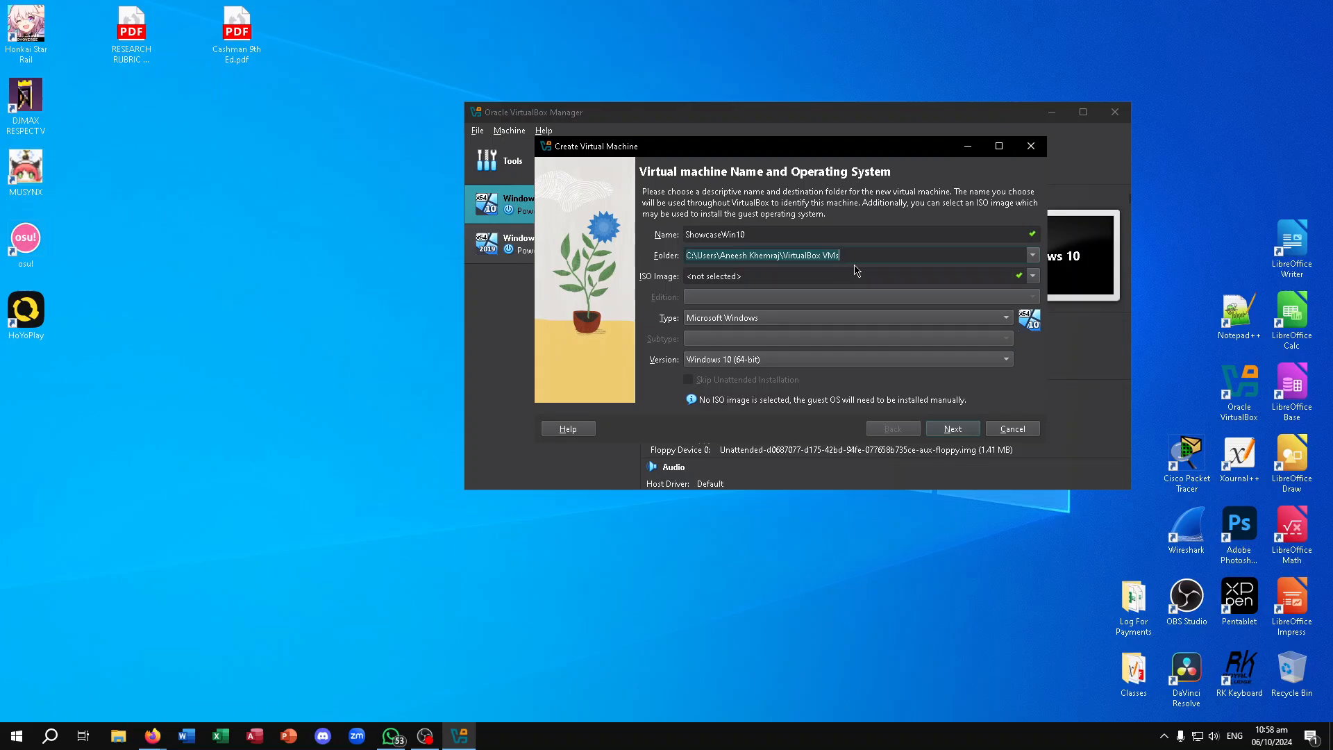
click(849, 256)
drag(849, 256, 784, 256)
Choose Windows10.iso from the ISOs folder in Documents as the virtual machine's ISO image.
click(1033, 276)
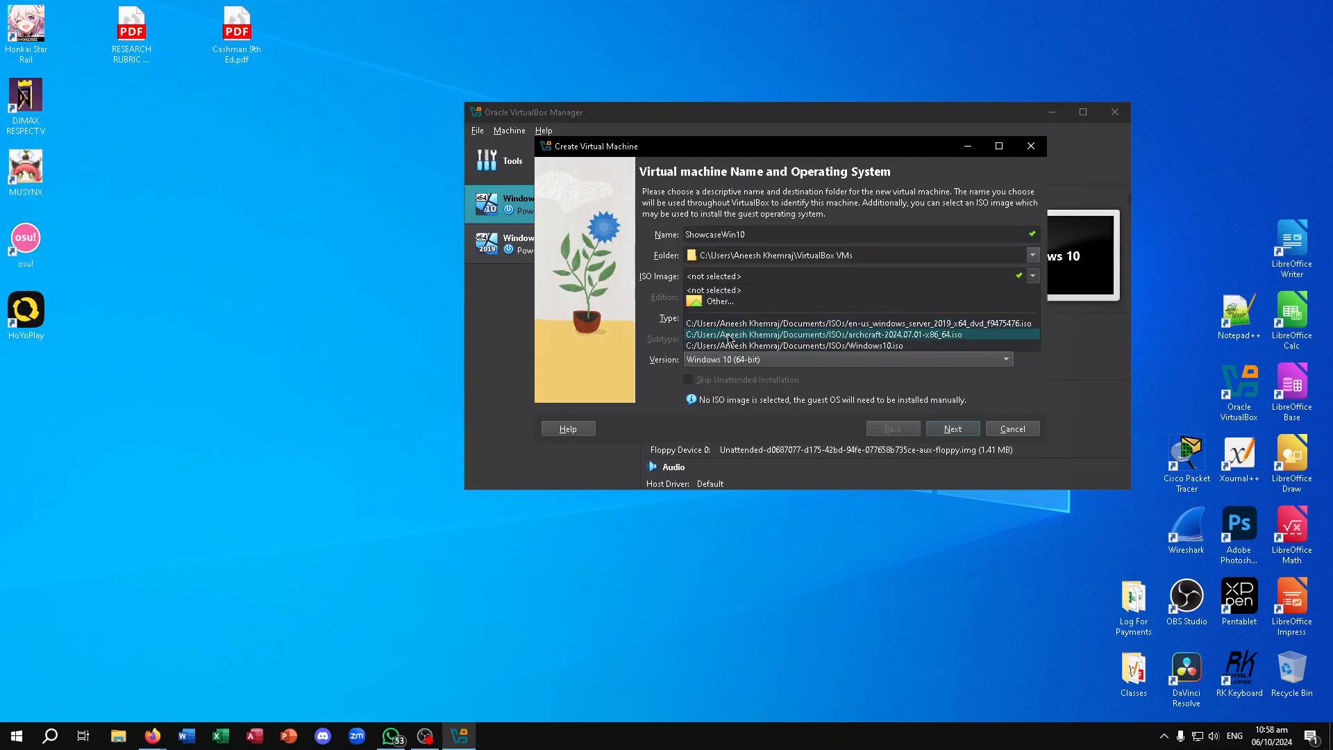
click(727, 303)
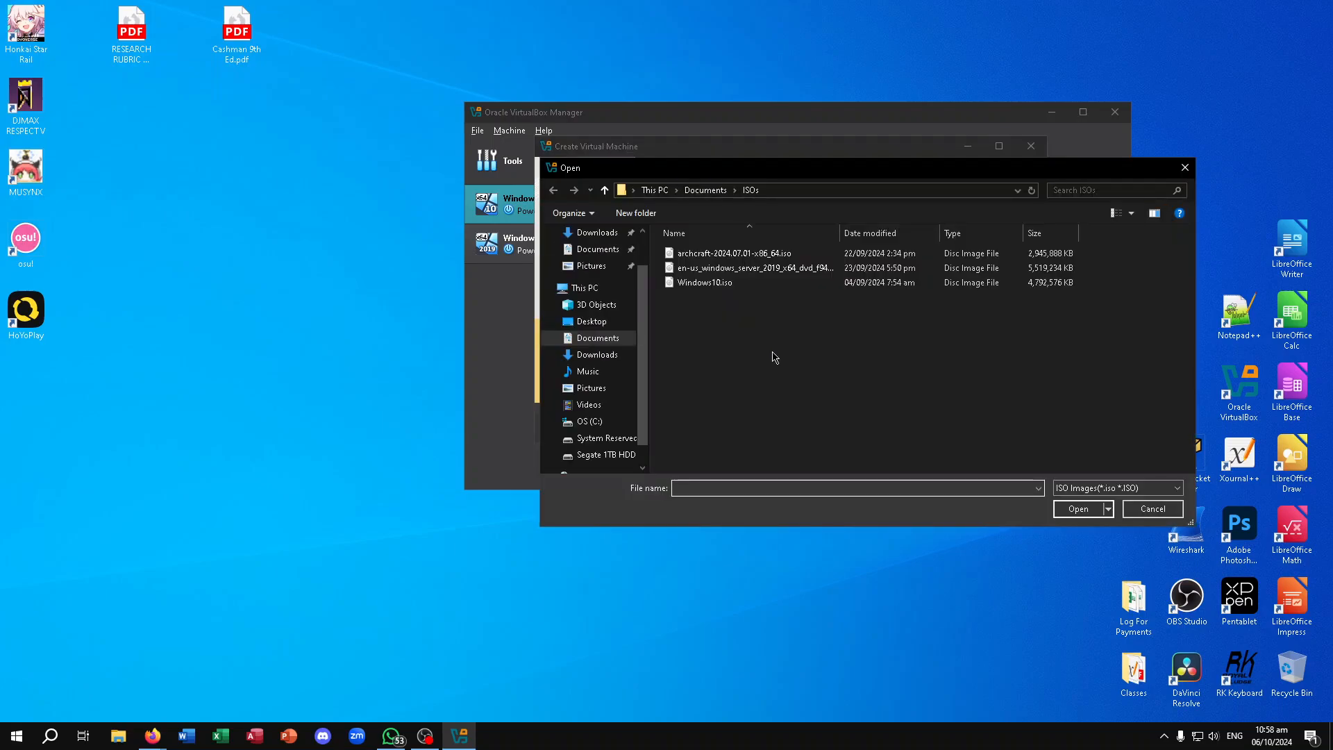
click(595, 340)
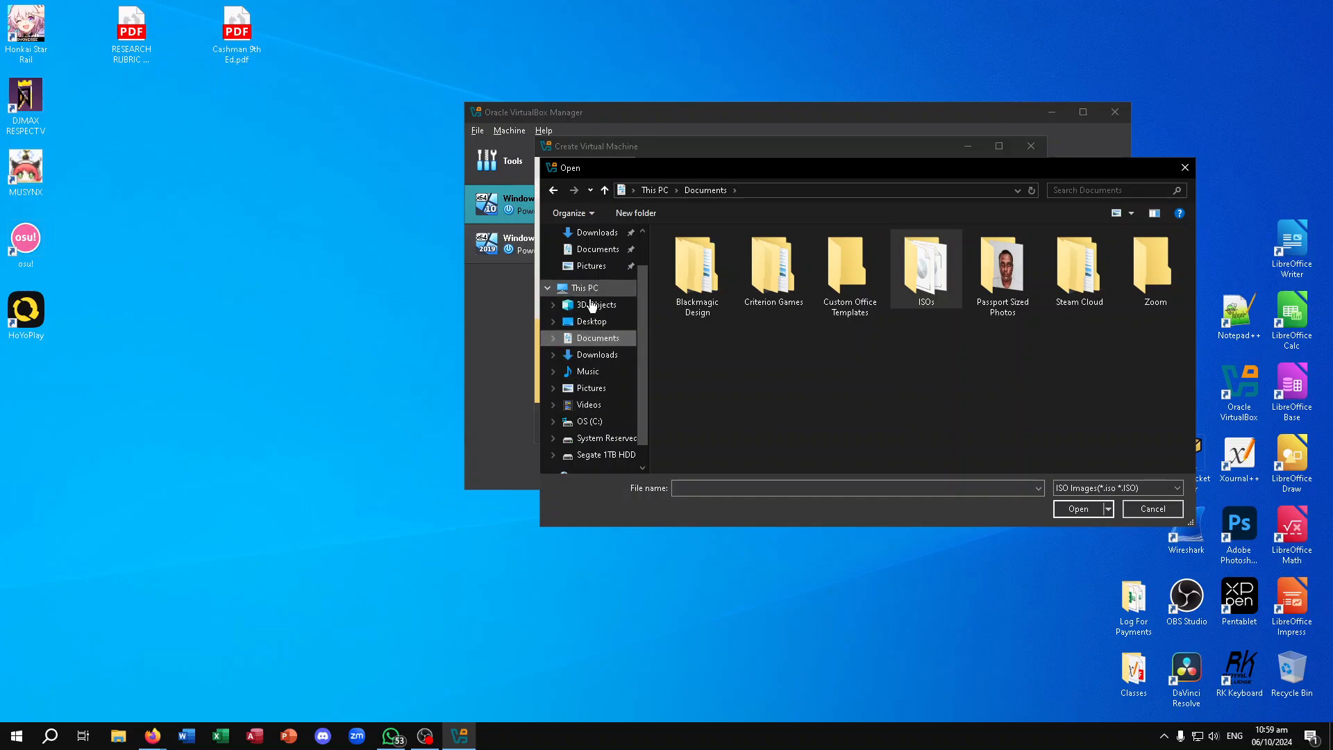
click(592, 321)
click(598, 337)
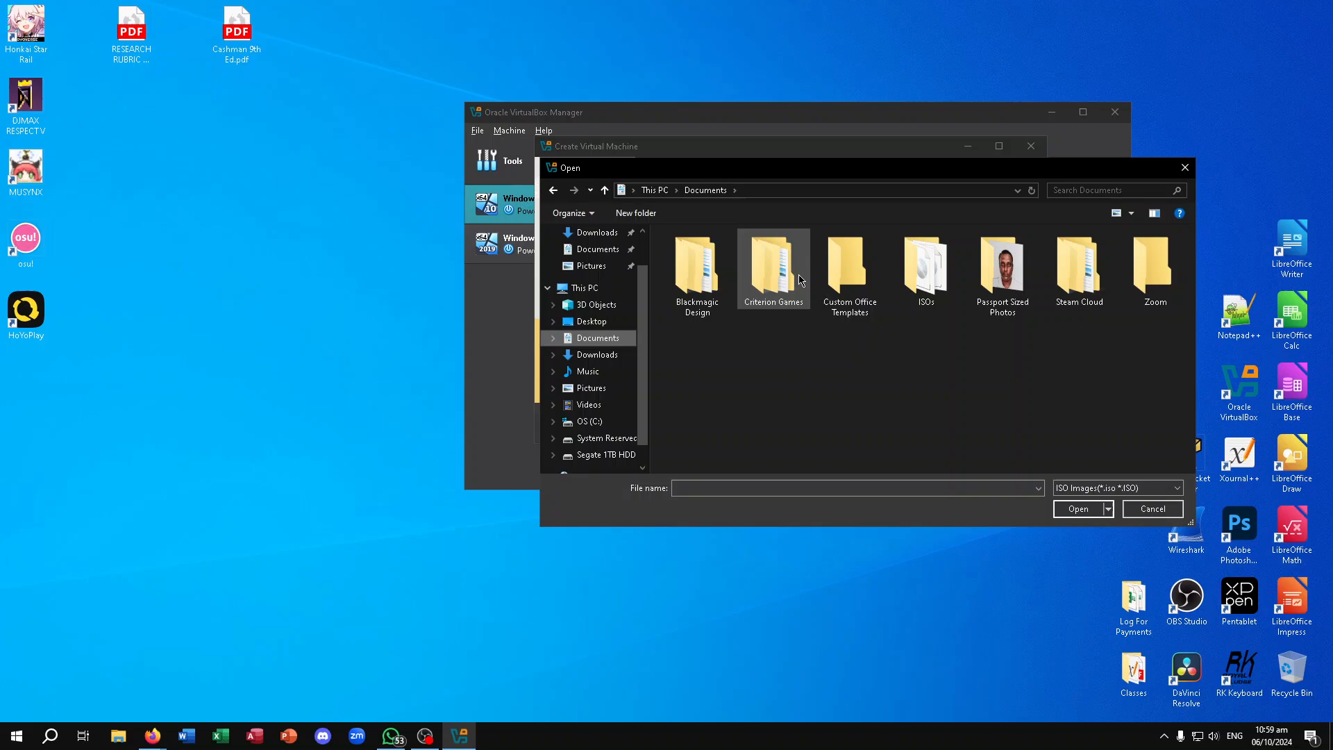
double_click(931, 275)
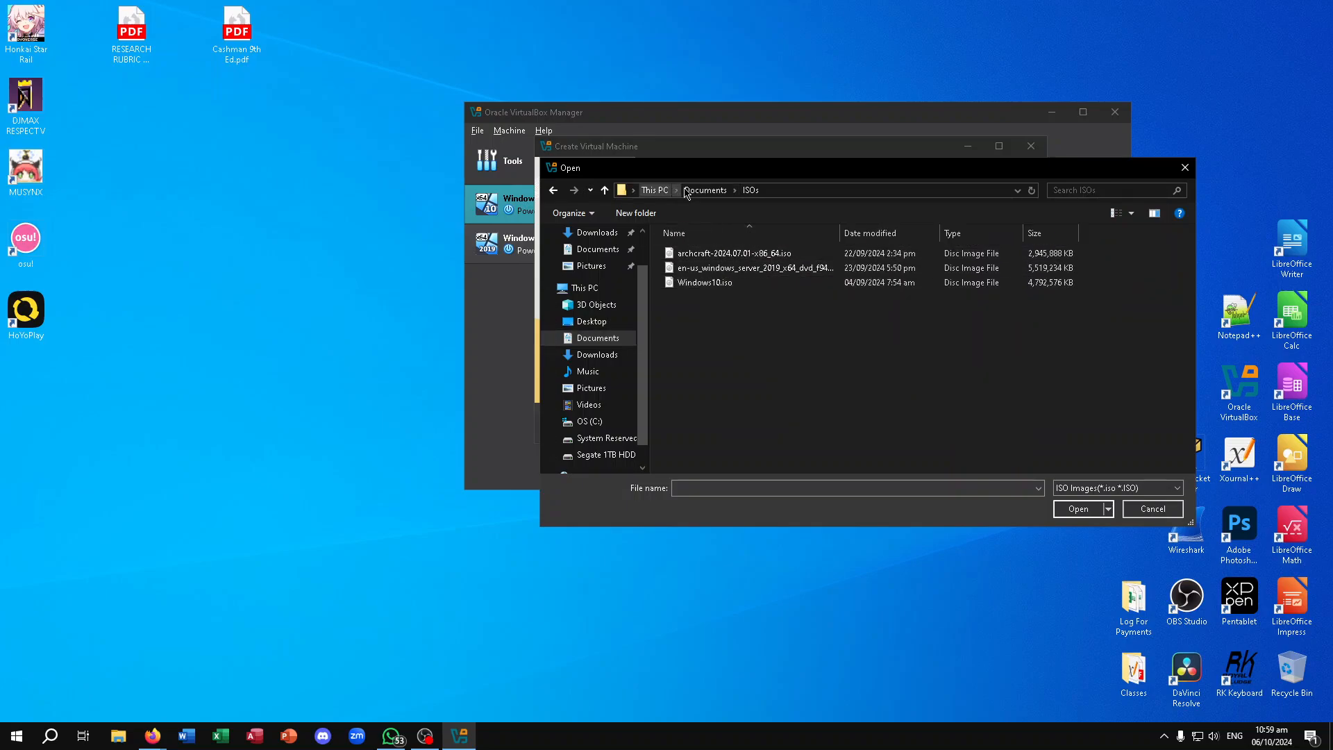
click(719, 287)
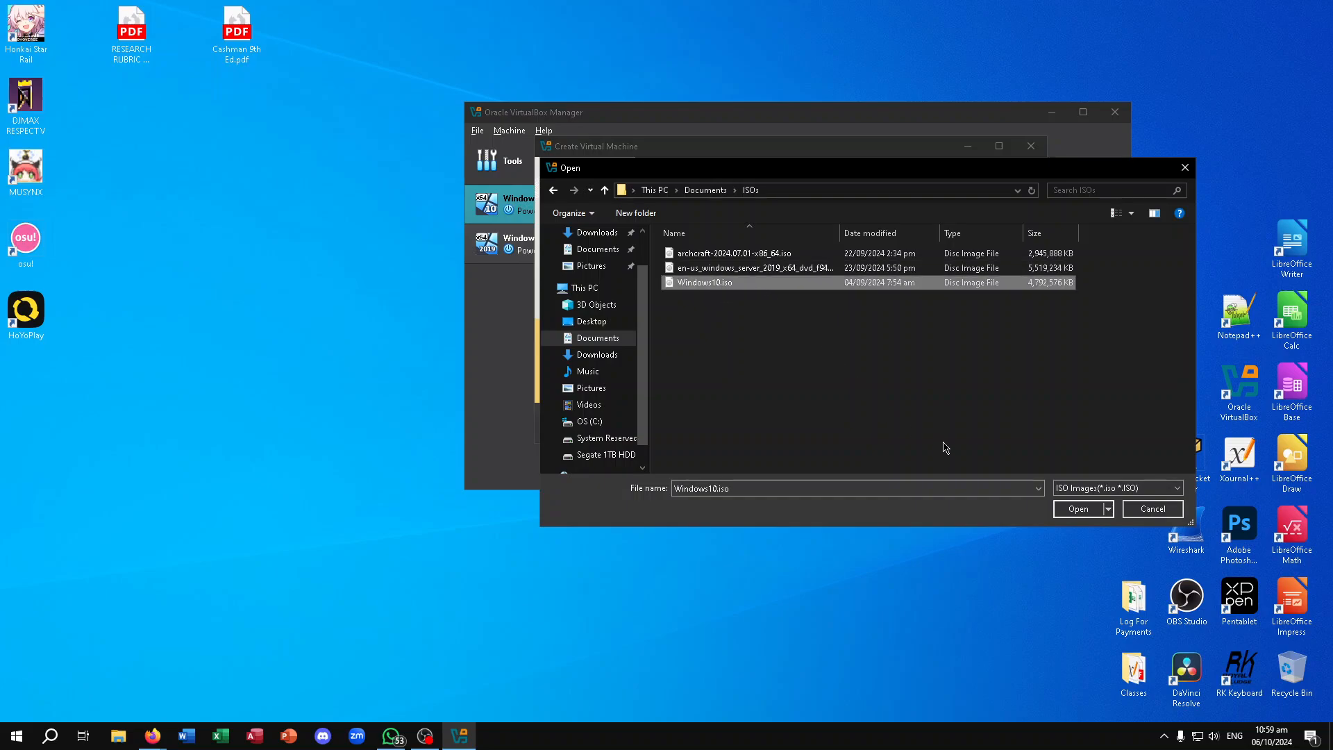
click(1080, 509)
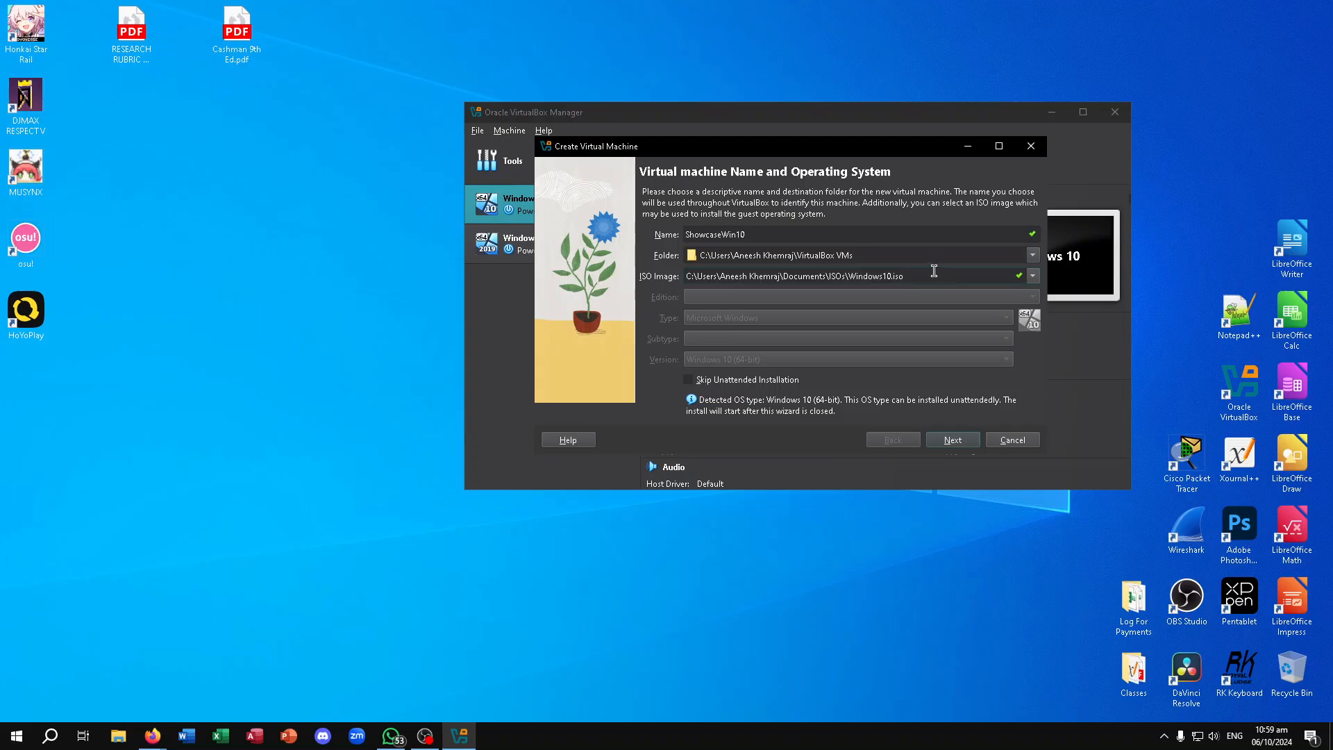
Enable Skip Unattended Installation for the ShowcaseWin10 machine and continue to the hardware settings.
drag(904, 279, 676, 278)
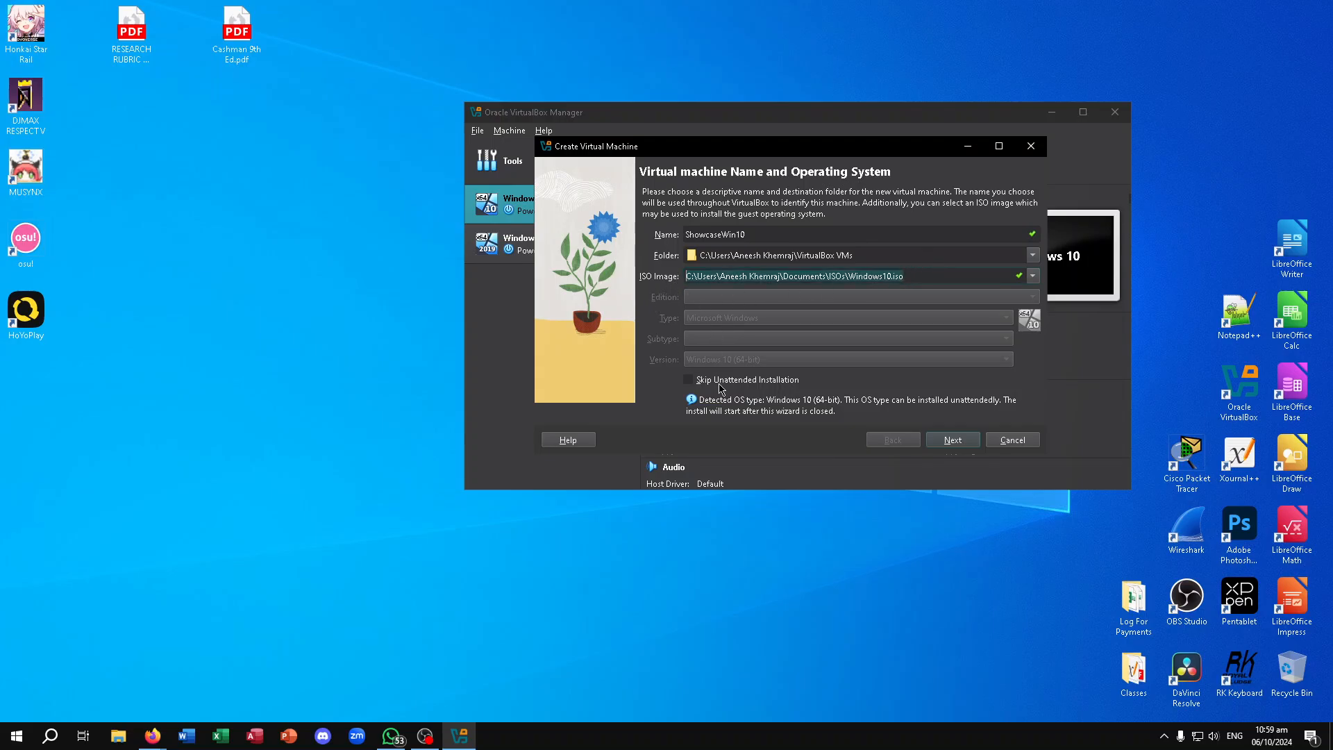
click(884, 376)
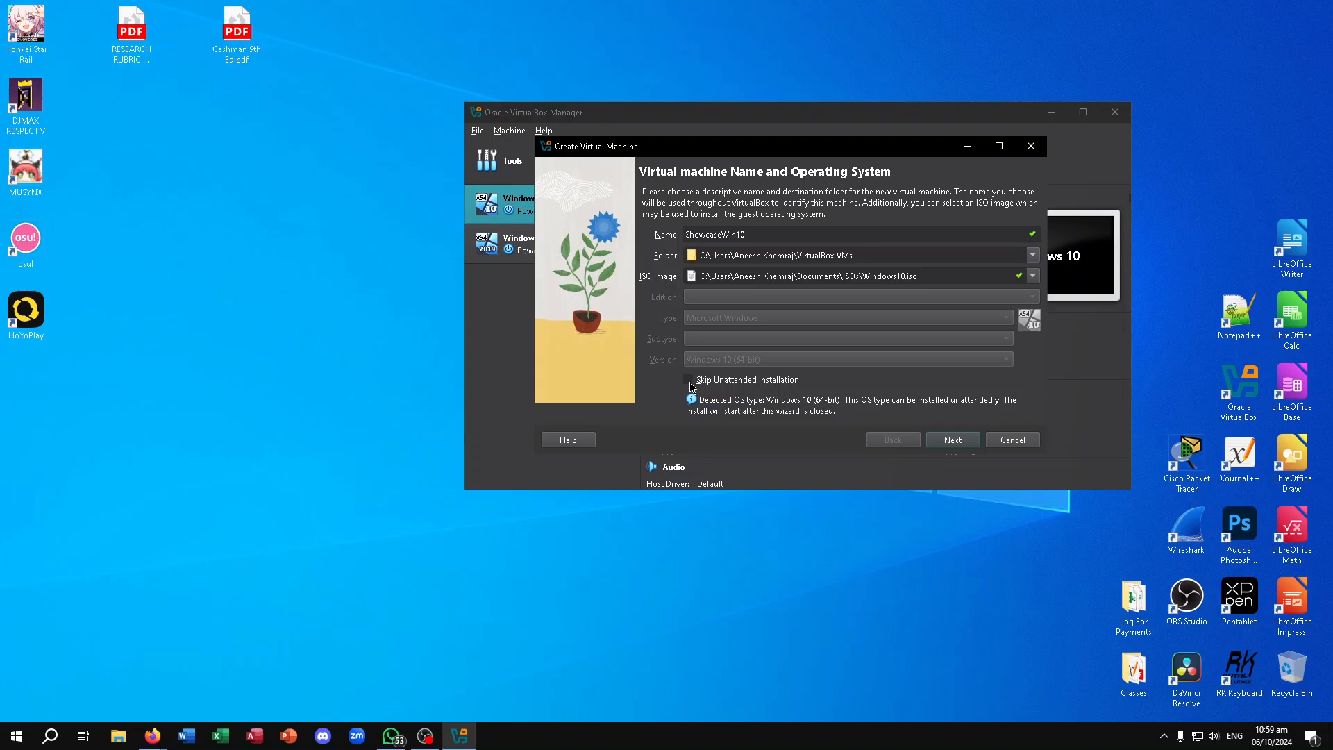
click(690, 380)
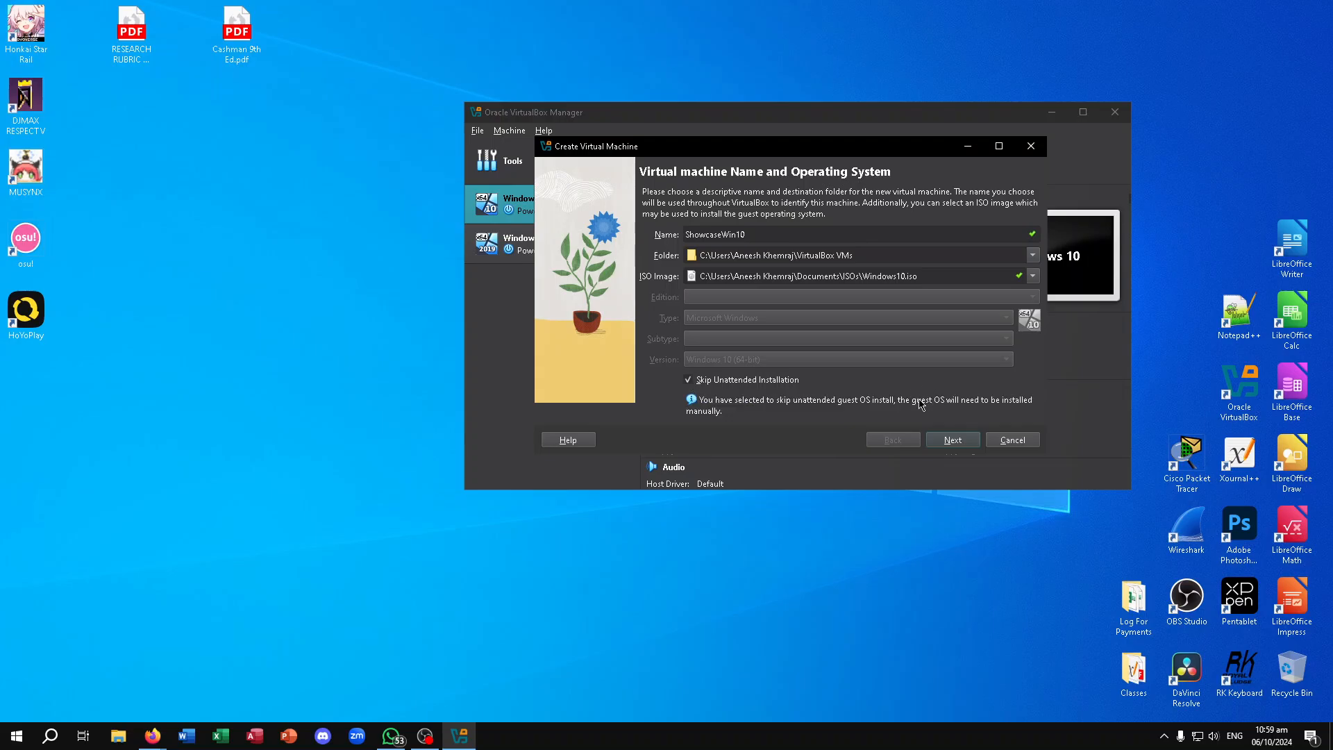
click(952, 442)
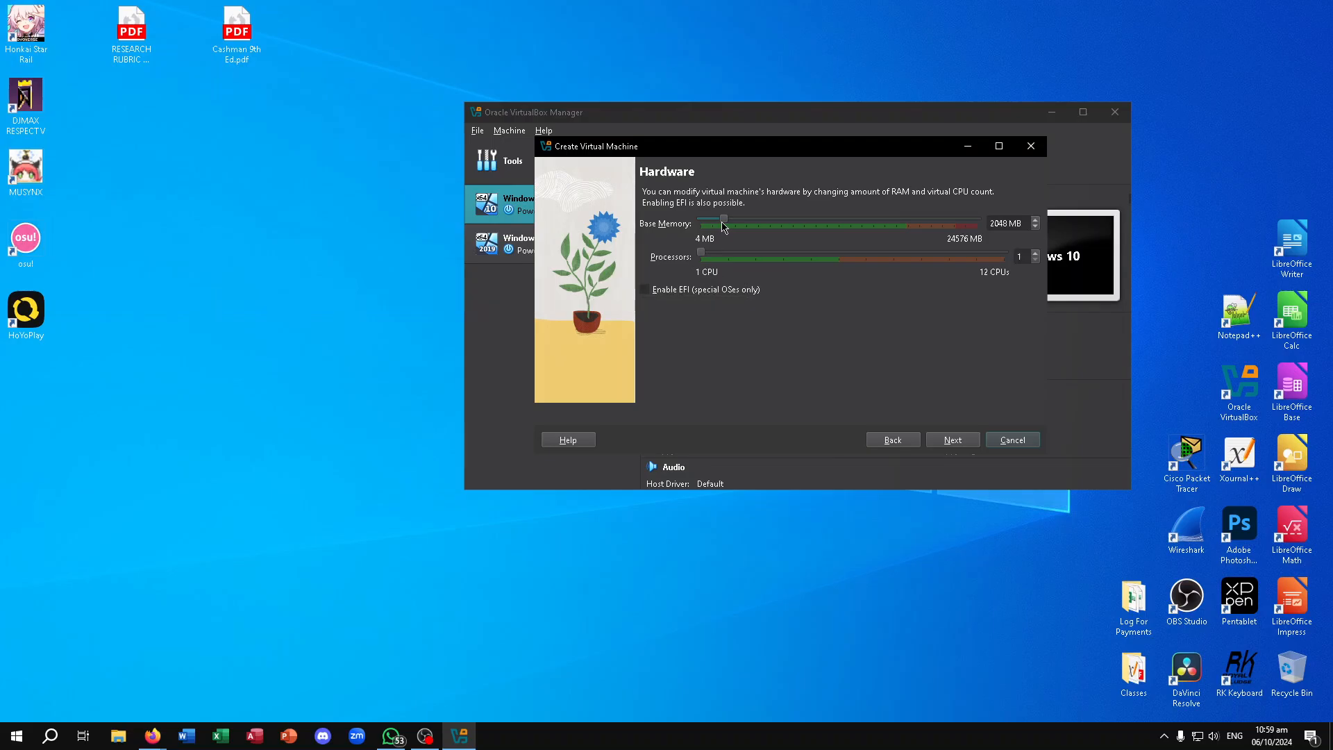
Set the virtual machine's base memory to 4096 MB and its processors to 4.
double_click(1024, 223)
text(4096)
drag(701, 257, 748, 257)
click(747, 257)
drag(735, 257, 778, 257)
drag(1026, 257, 983, 261)
drag(820, 149, 902, 234)
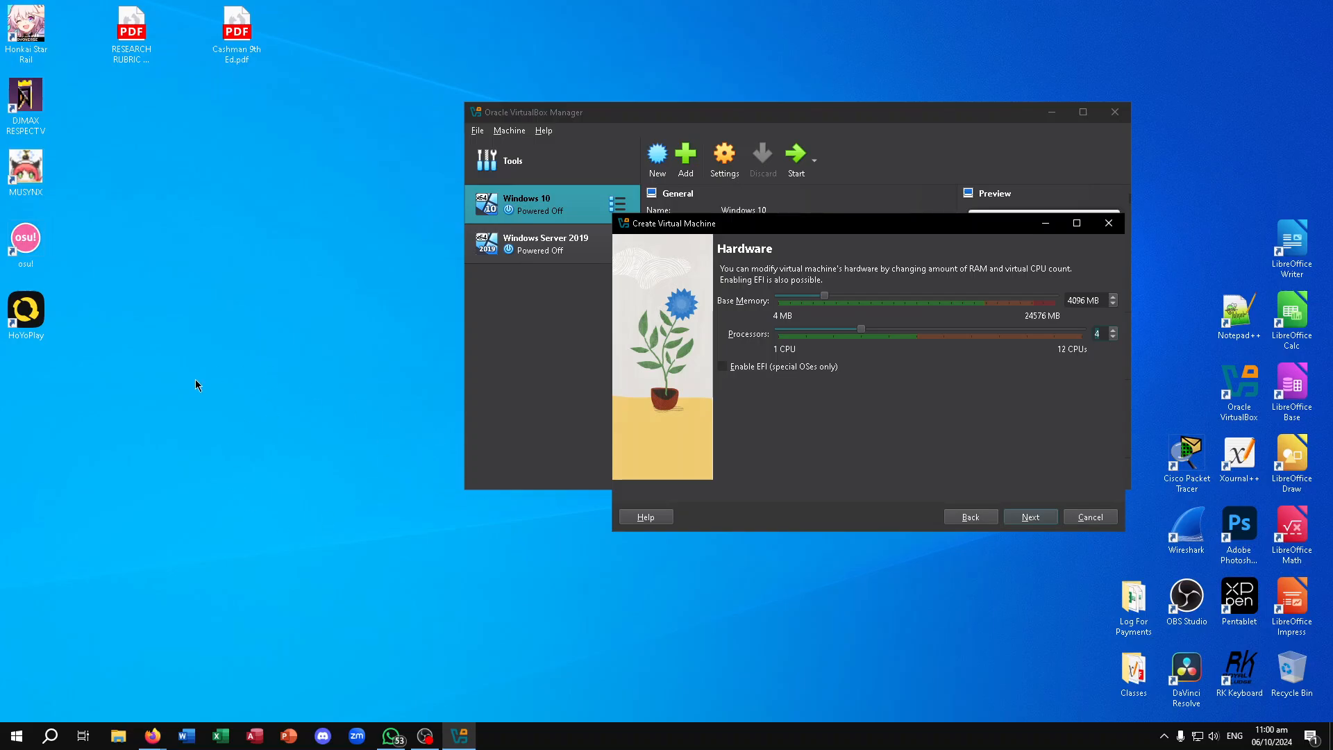
click(267, 387)
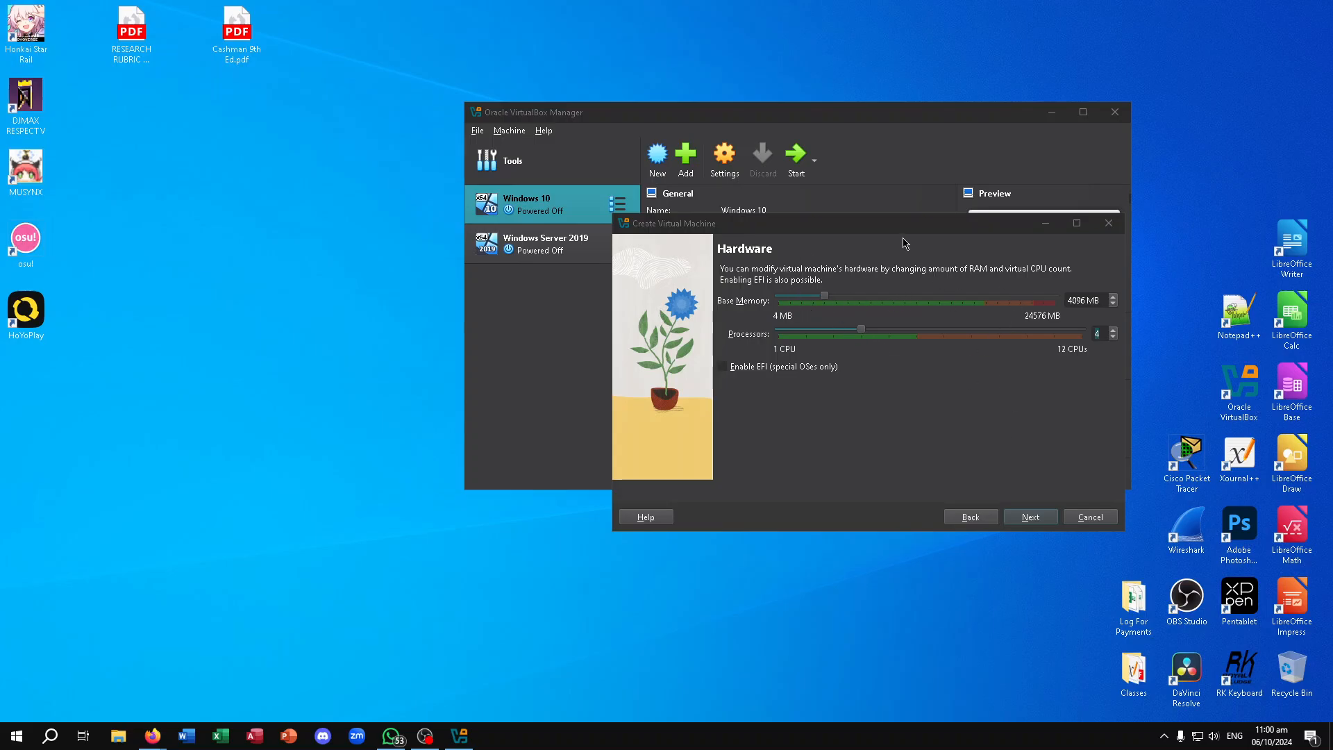
drag(907, 224, 1027, 250)
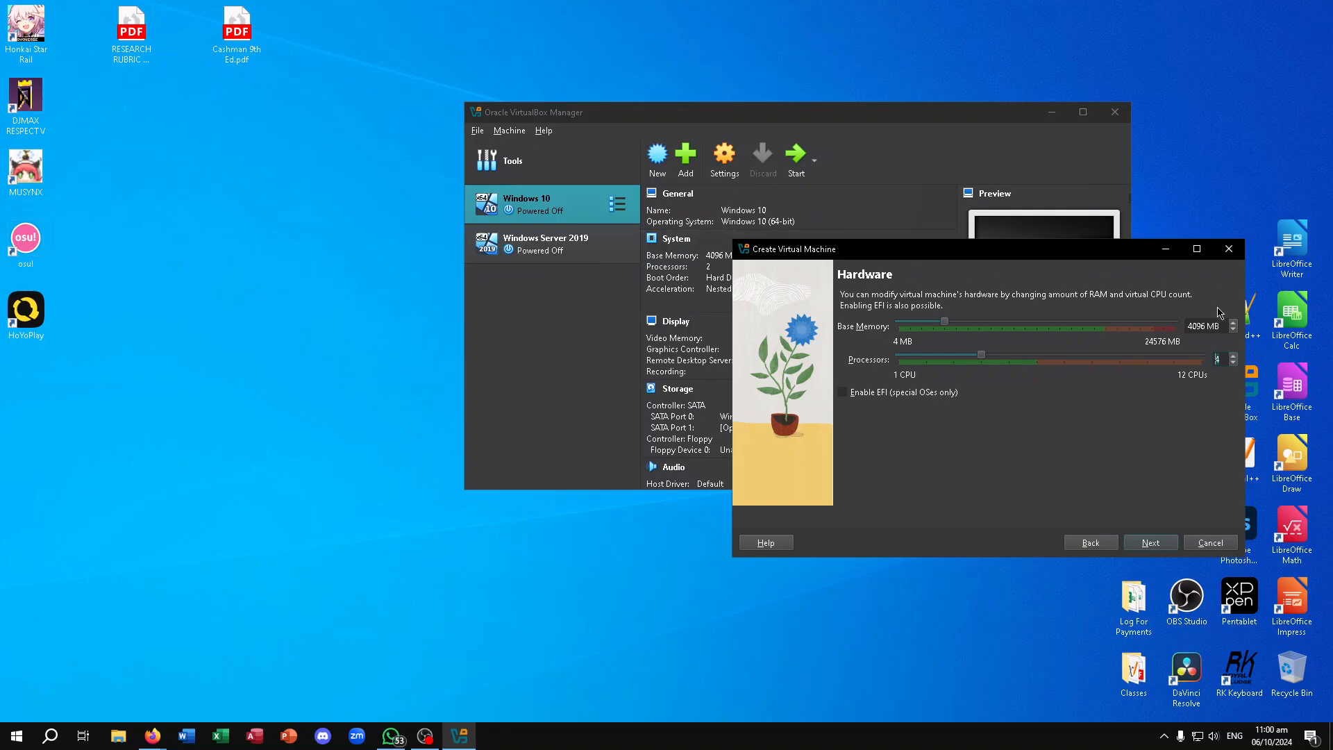
Give the new machine a 64 GB virtual hard disk and finish creating it.
drag(1099, 252, 861, 159)
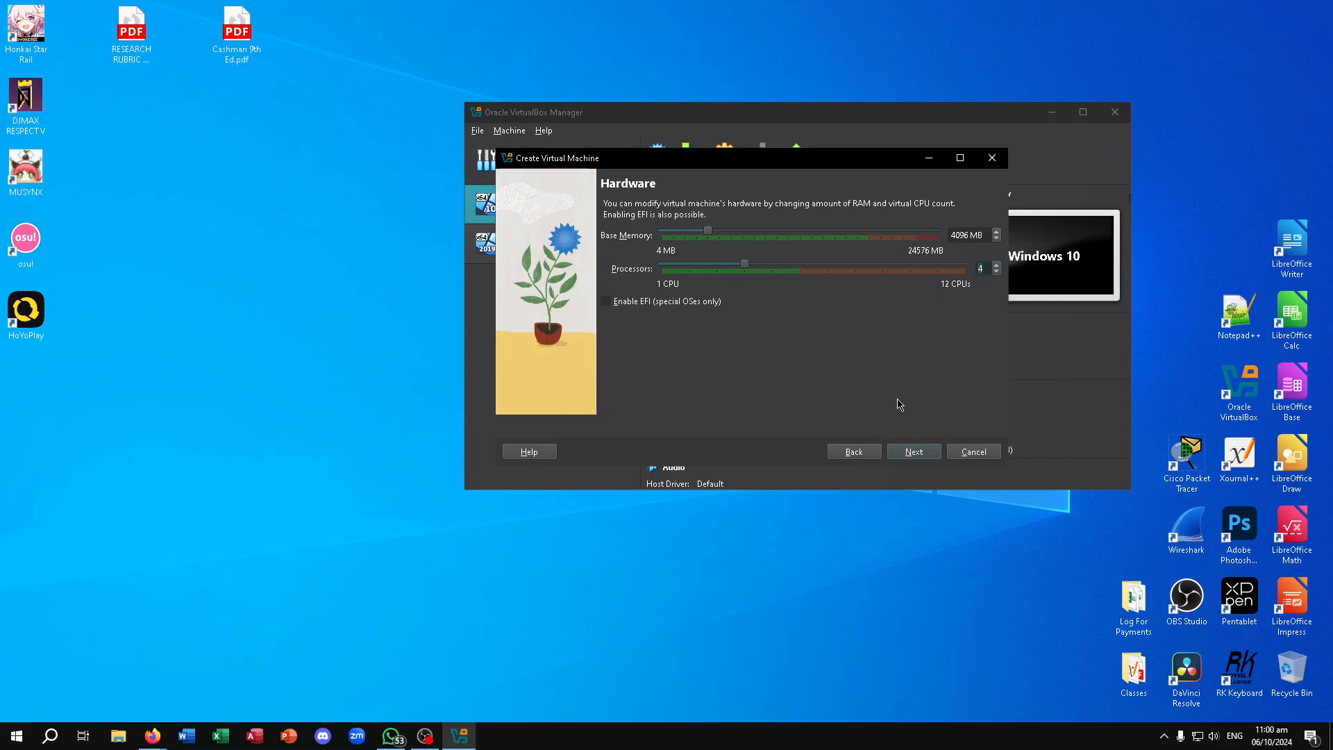
click(915, 453)
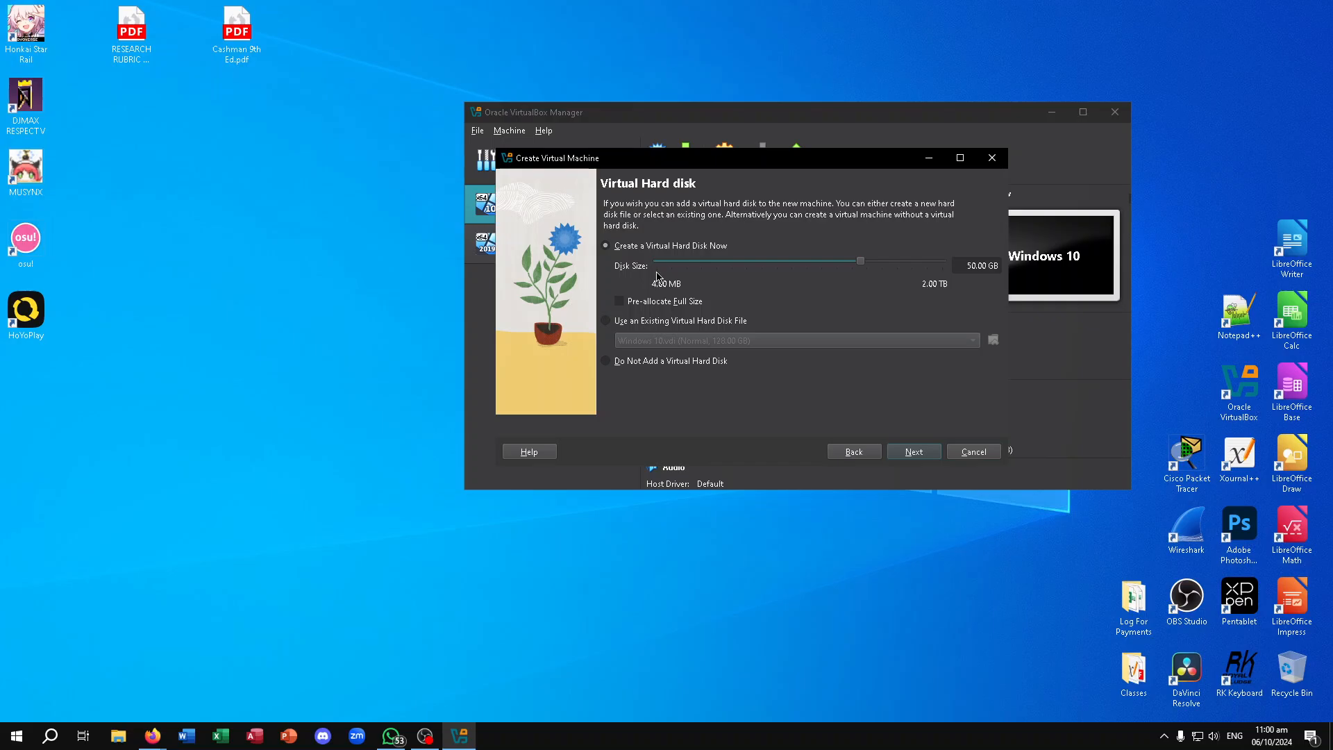
drag(960, 265, 1007, 265)
text(65)
click(936, 456)
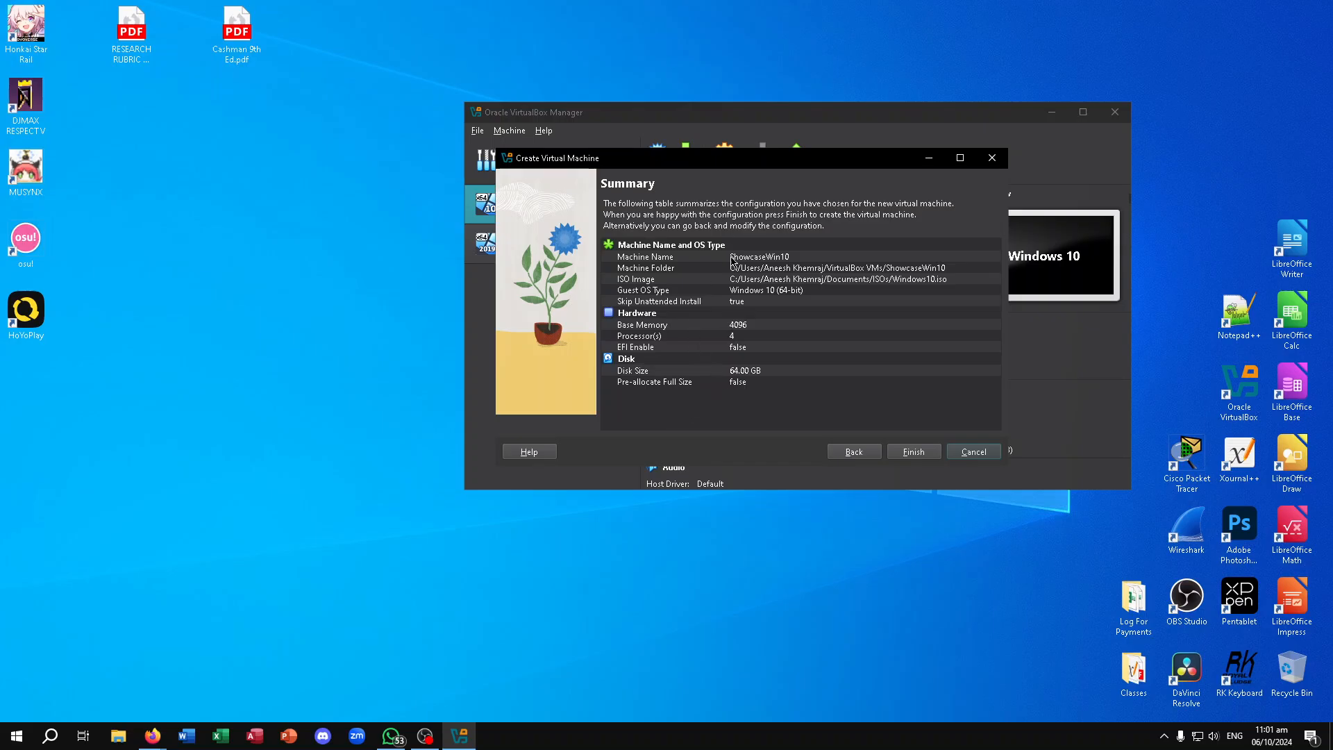
click(918, 458)
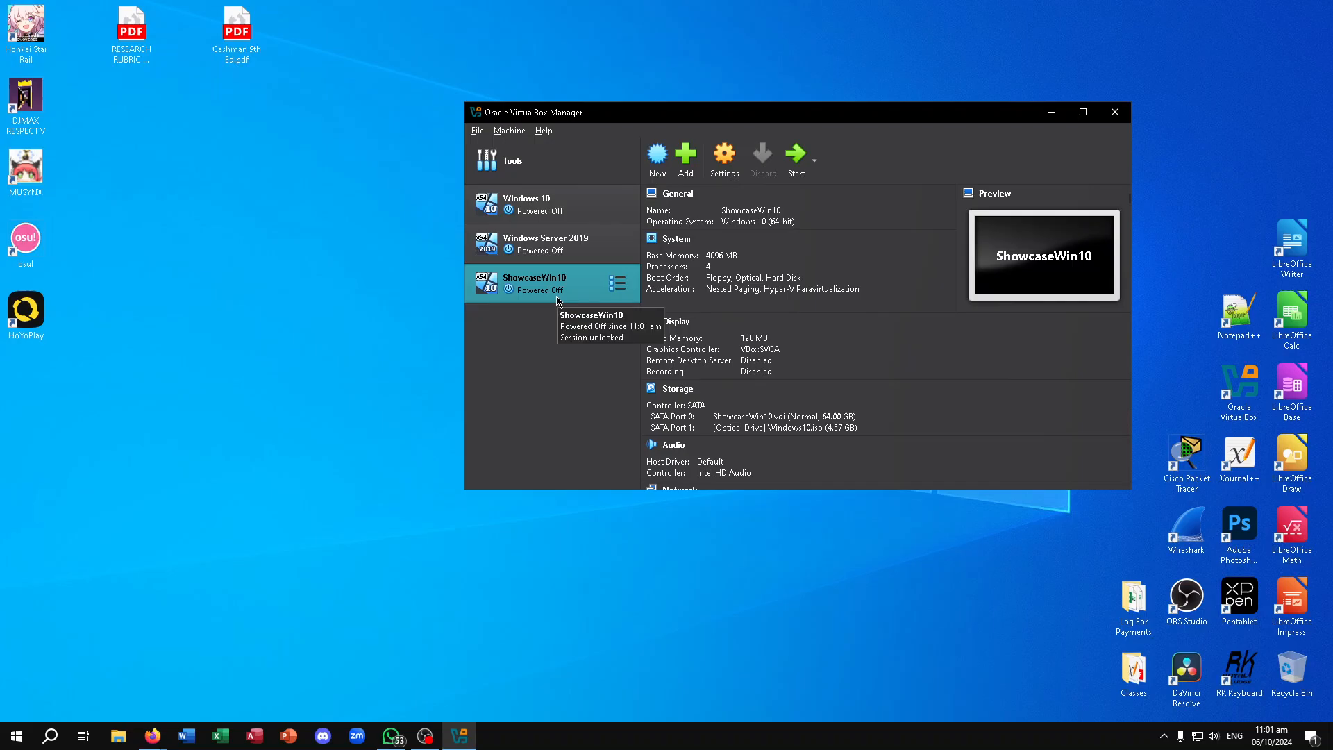
Start the ShowcaseWin10 virtual machine in a maximized window and clear its notifications.
click(1082, 111)
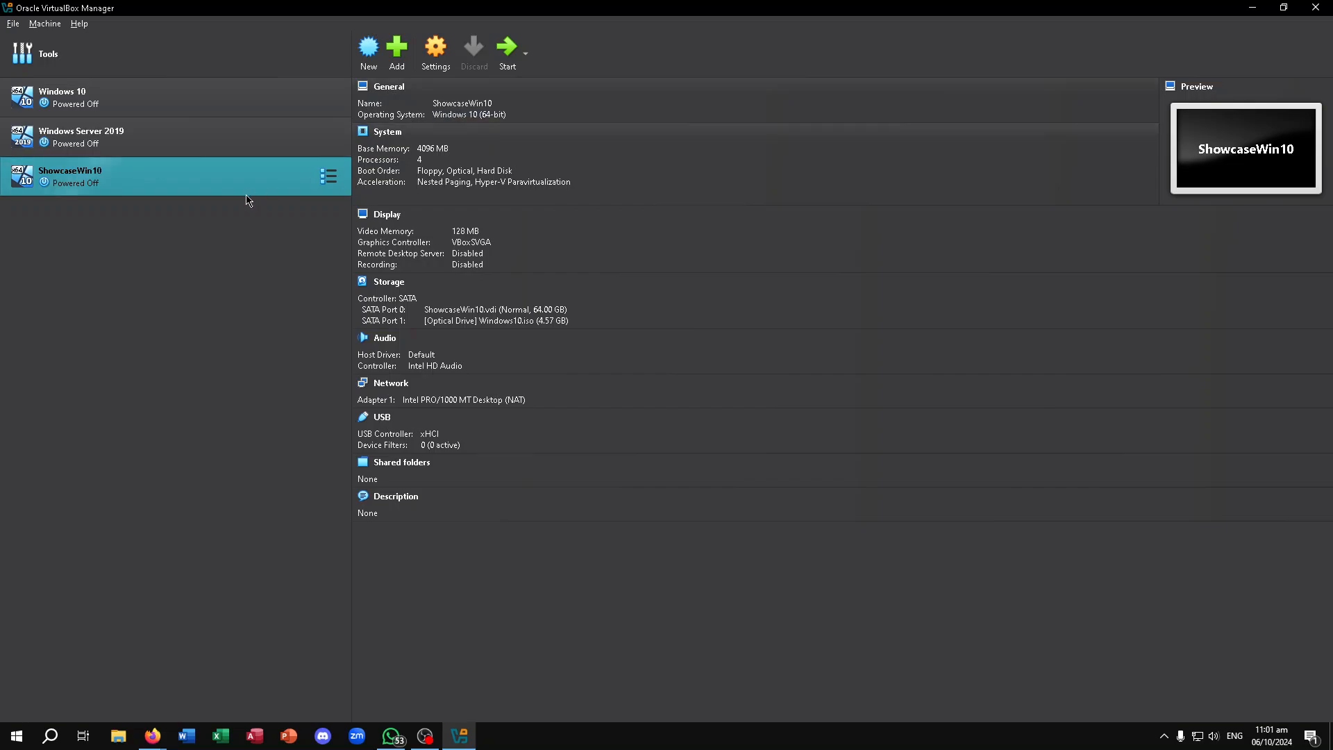
click(516, 59)
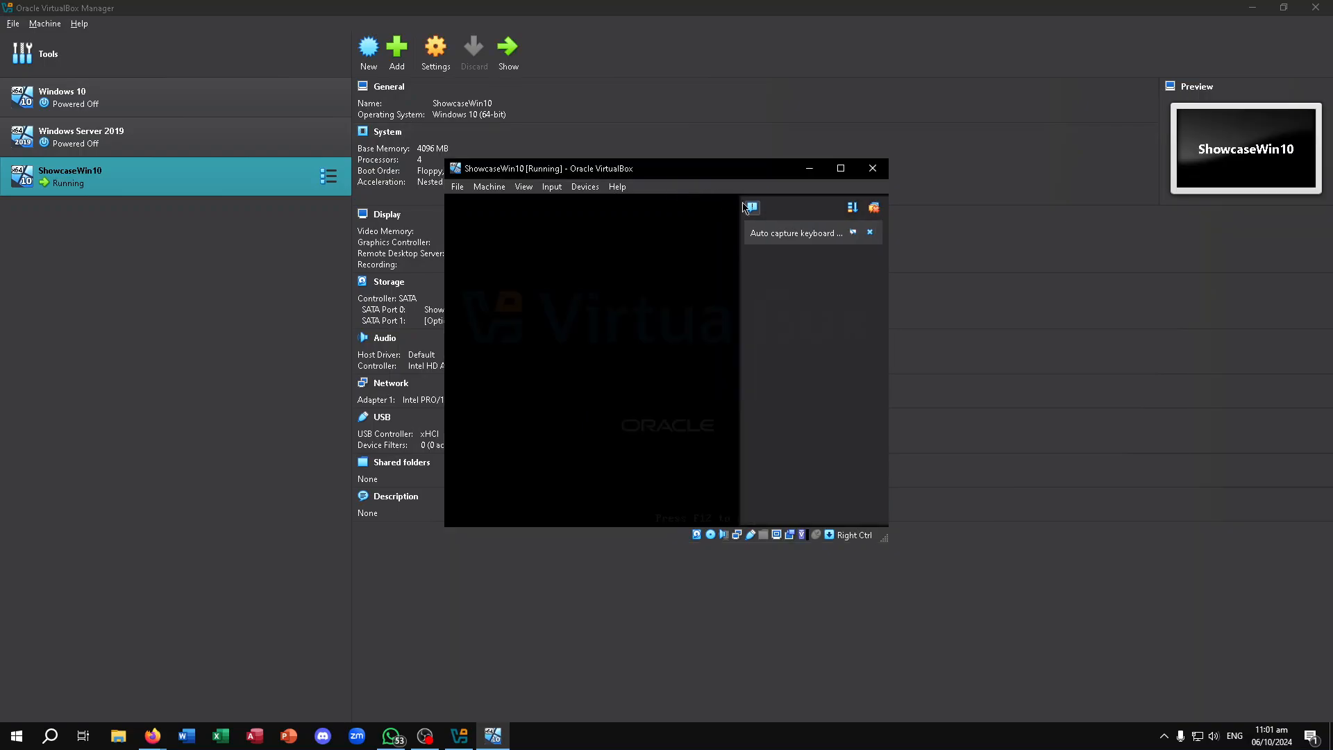
click(840, 168)
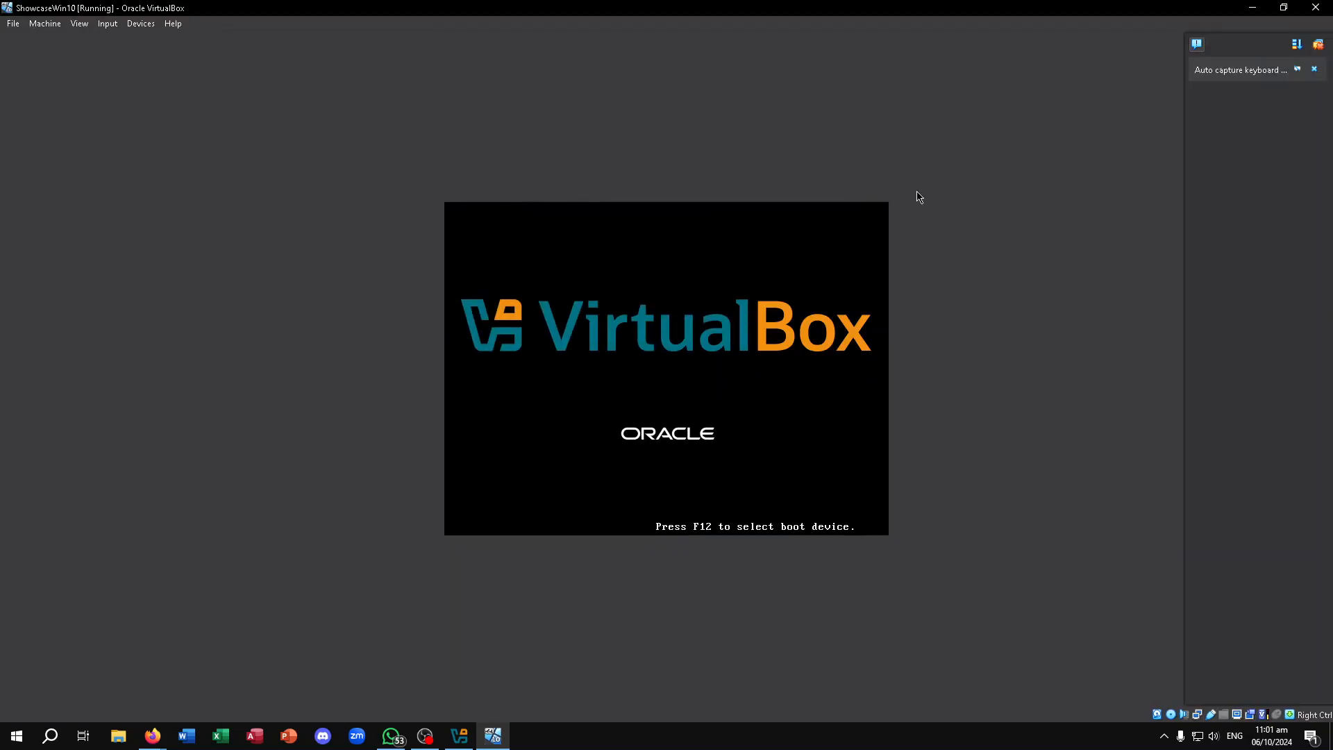
click(1317, 46)
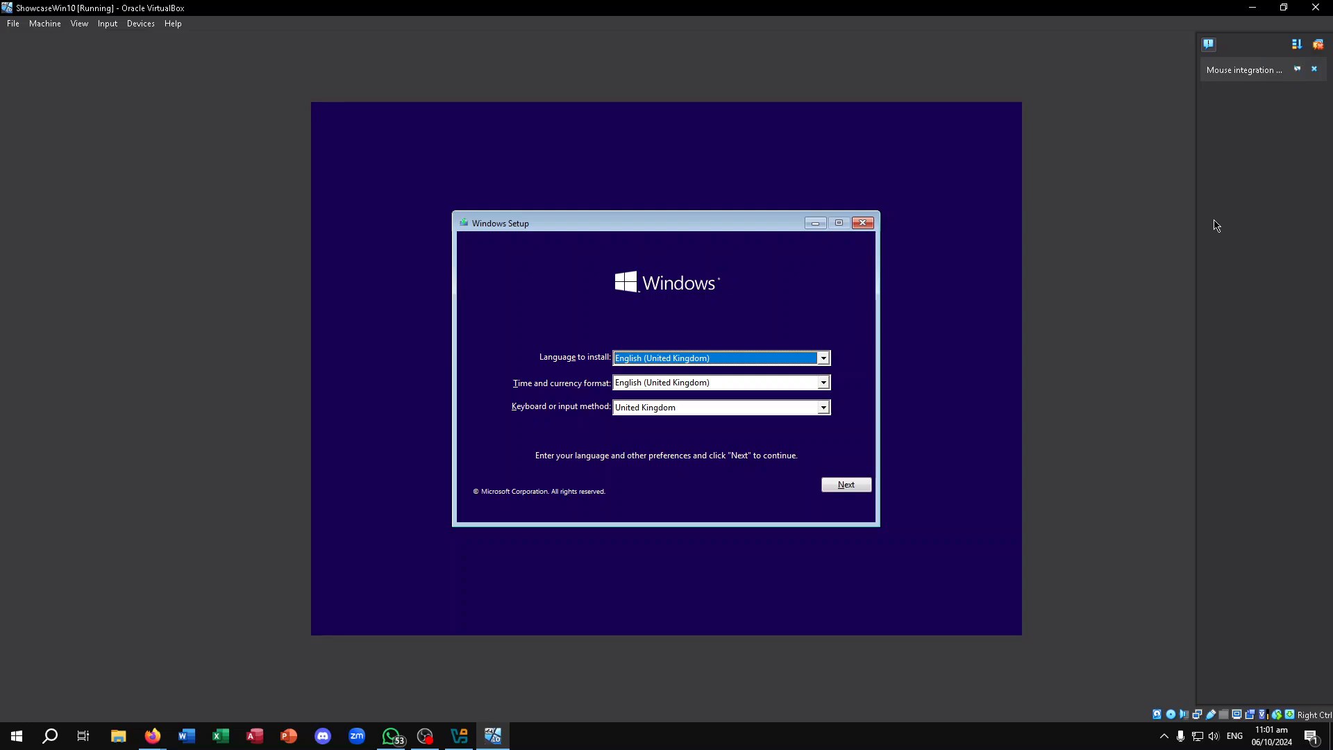
Set Windows Setup to English (United Kingdom) language, English (United States) time and currency format, and US keyboard.
click(716, 360)
click(707, 373)
click(704, 381)
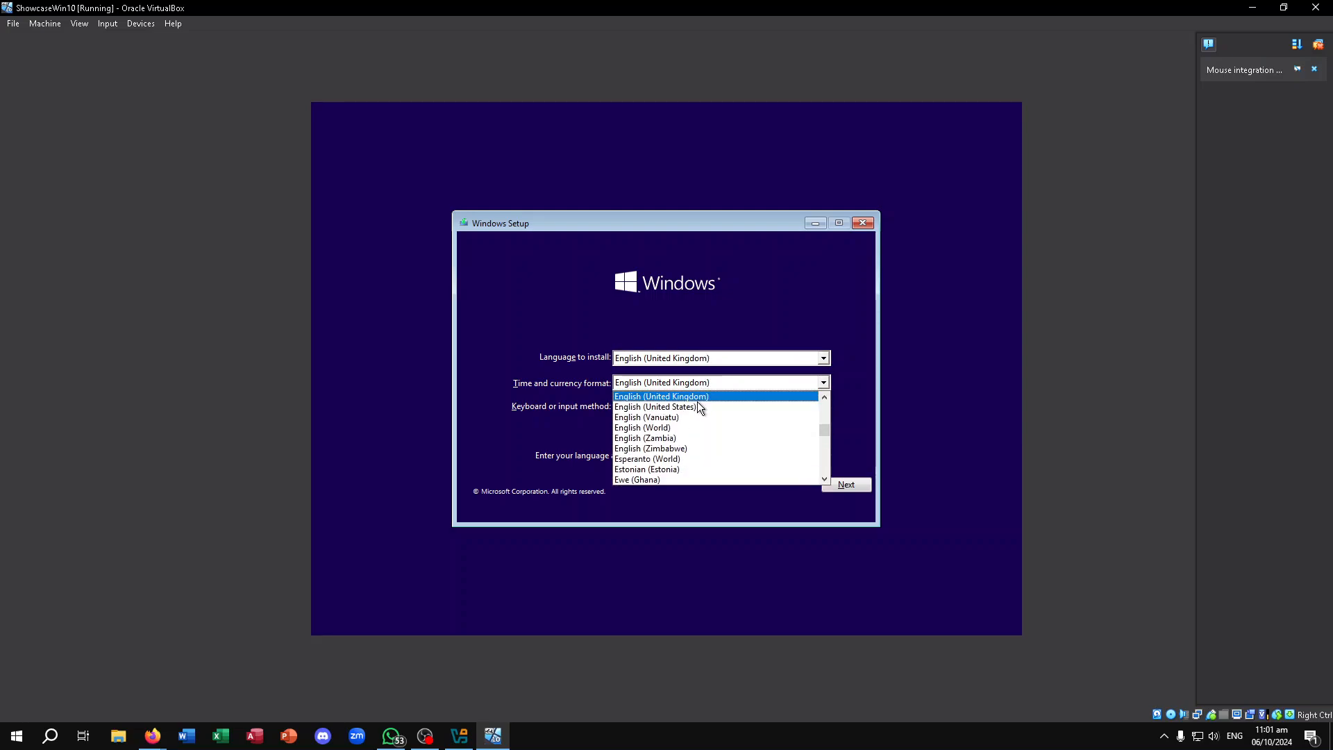
click(696, 407)
click(683, 408)
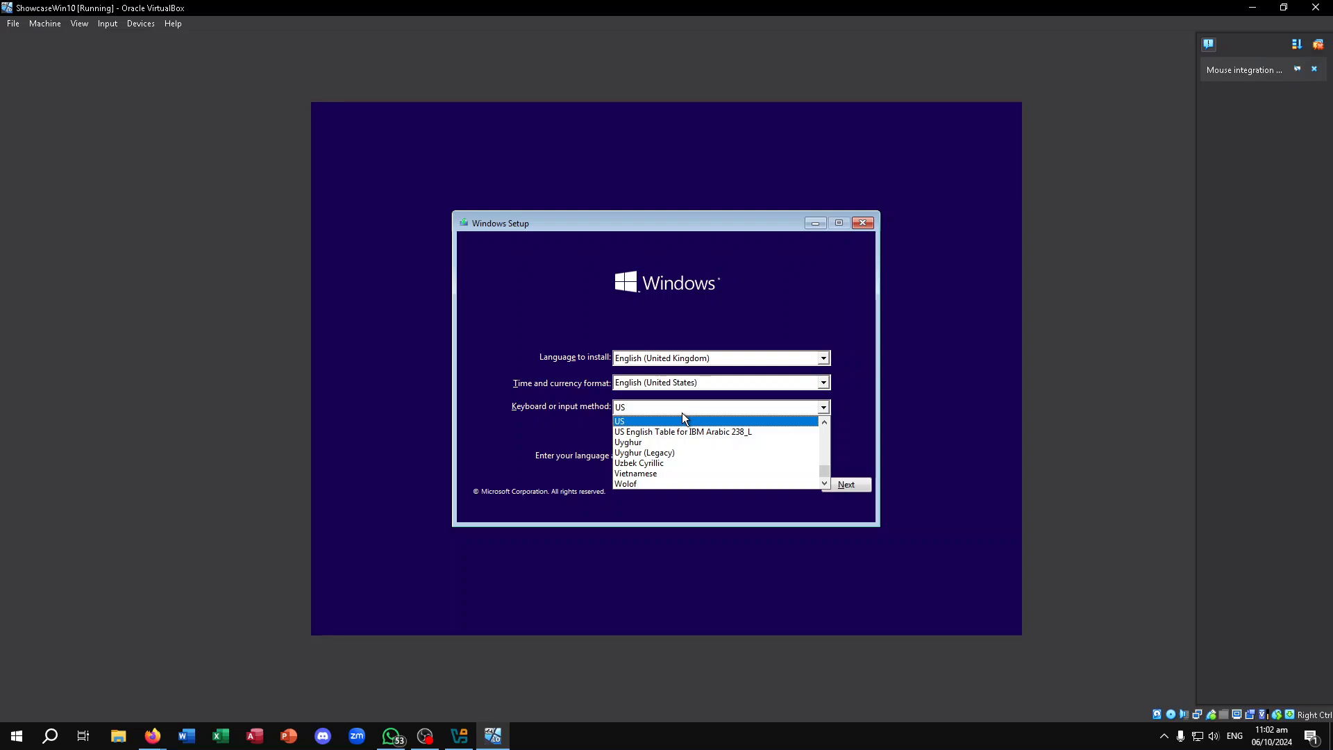
click(671, 422)
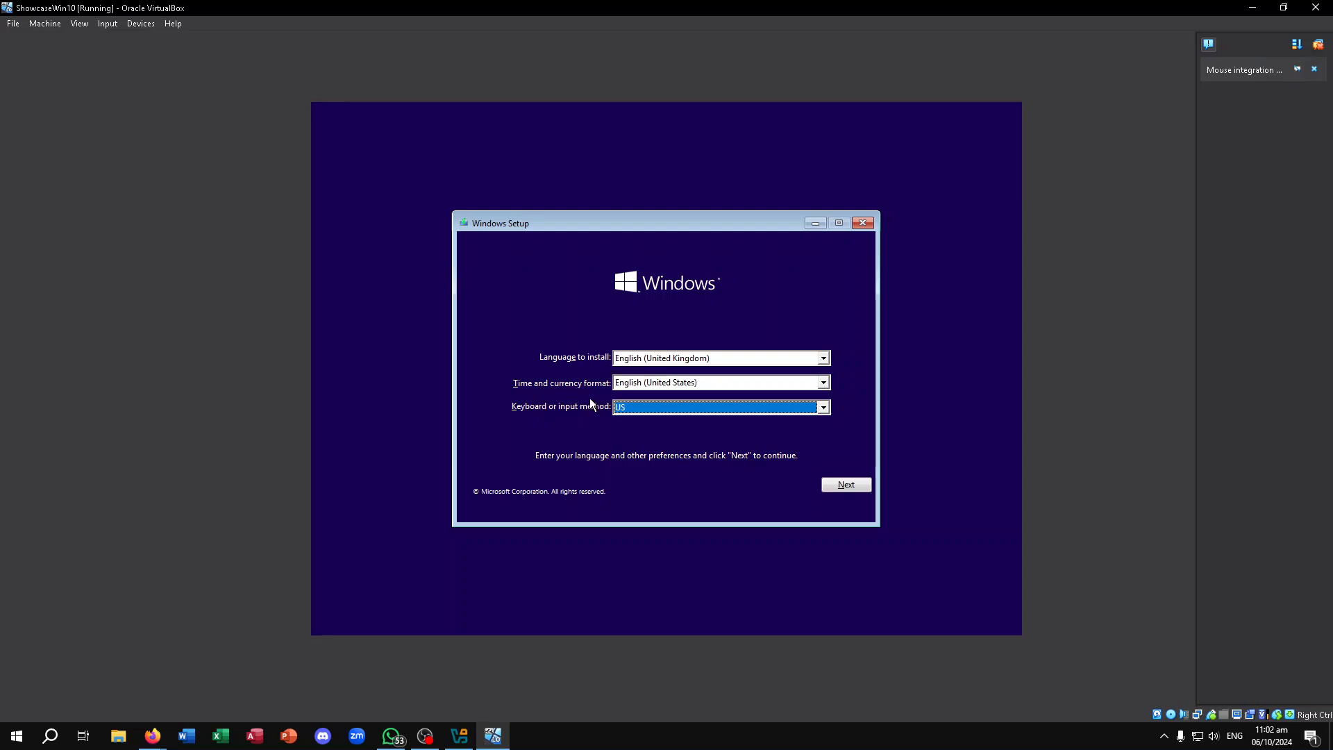
Look through the available time and currency formats, keep English (United States), and confirm the language preferences.
click(669, 386)
scroll(666, 444, down, 20)
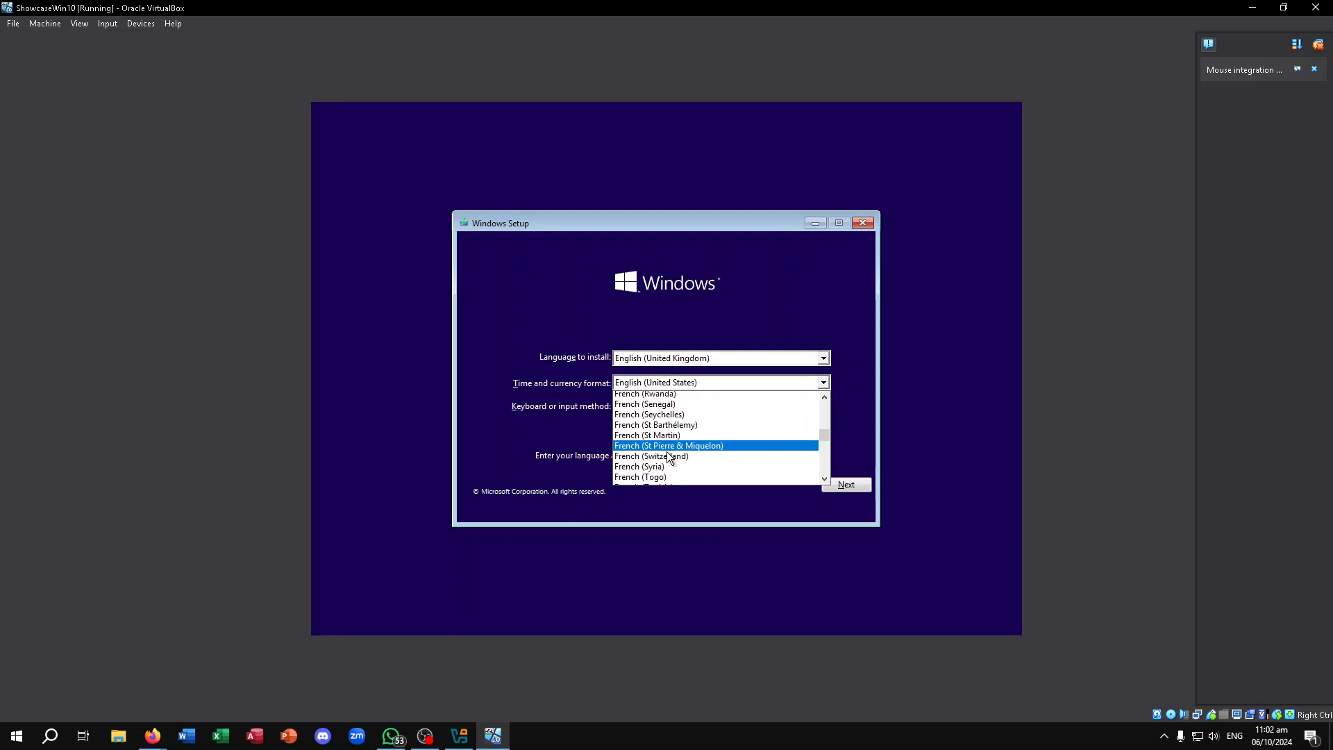
scroll(668, 456, down, 20)
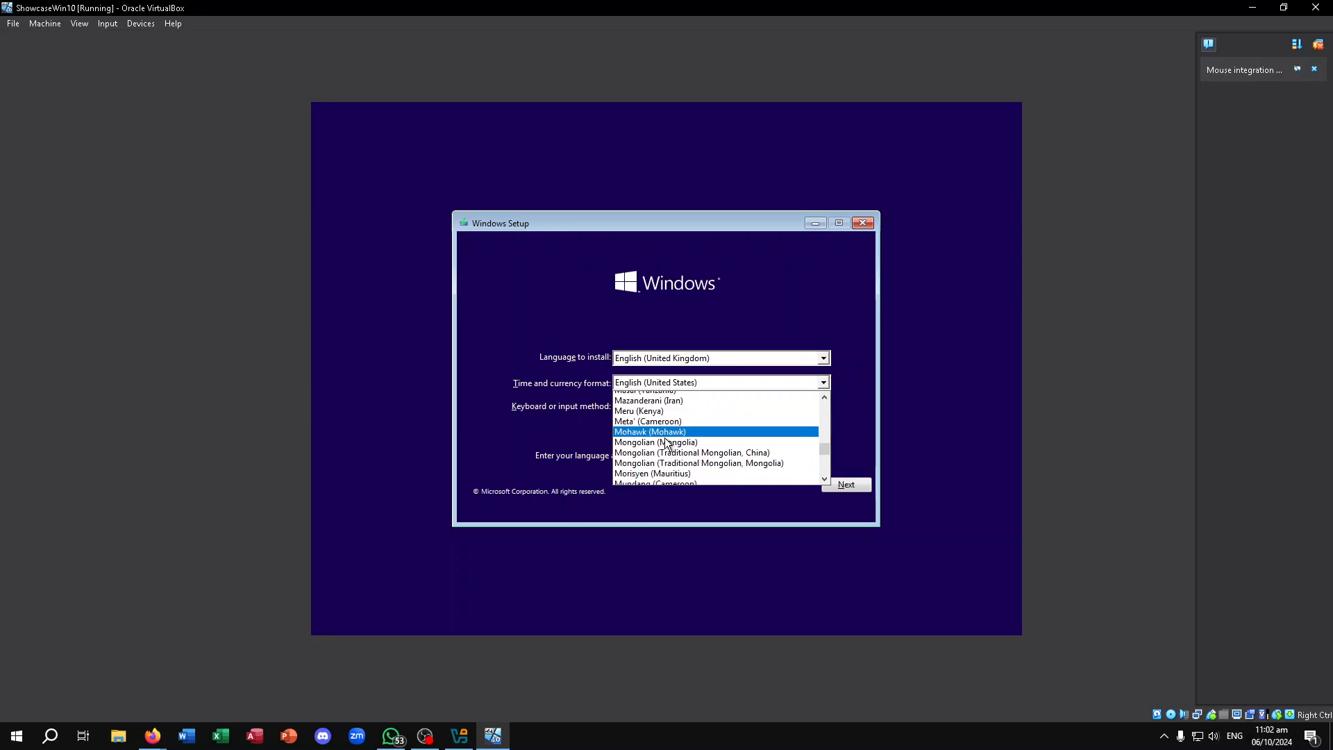
scroll(668, 442, down, 20)
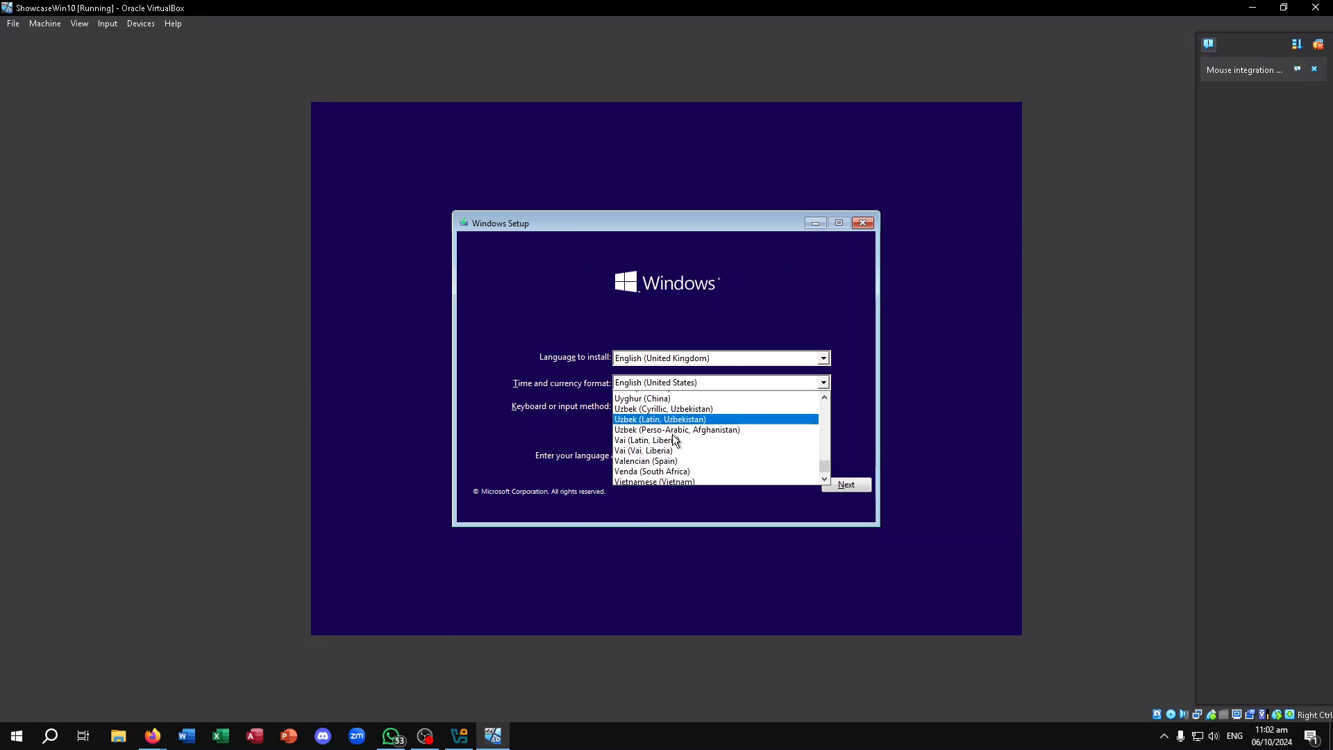
scroll(673, 436, down, 5)
scroll(673, 436, up, 4)
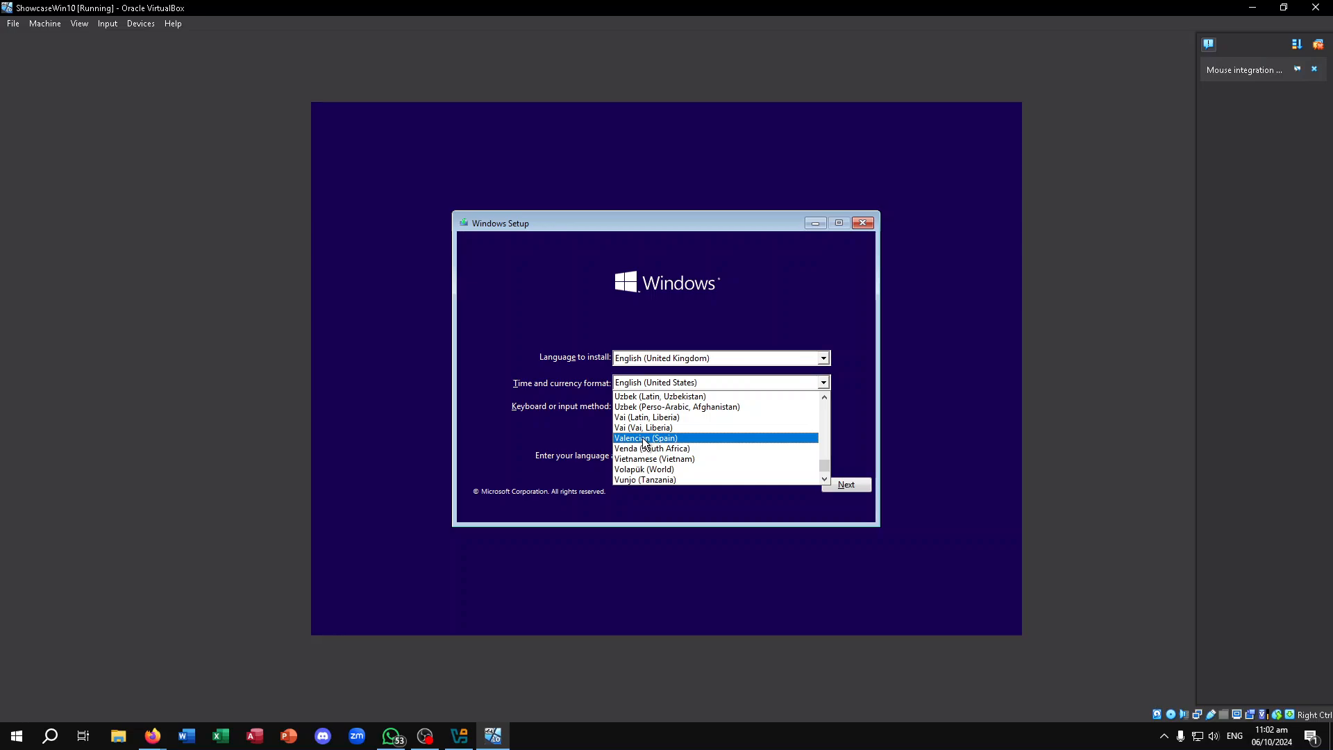
scroll(645, 442, up, 5)
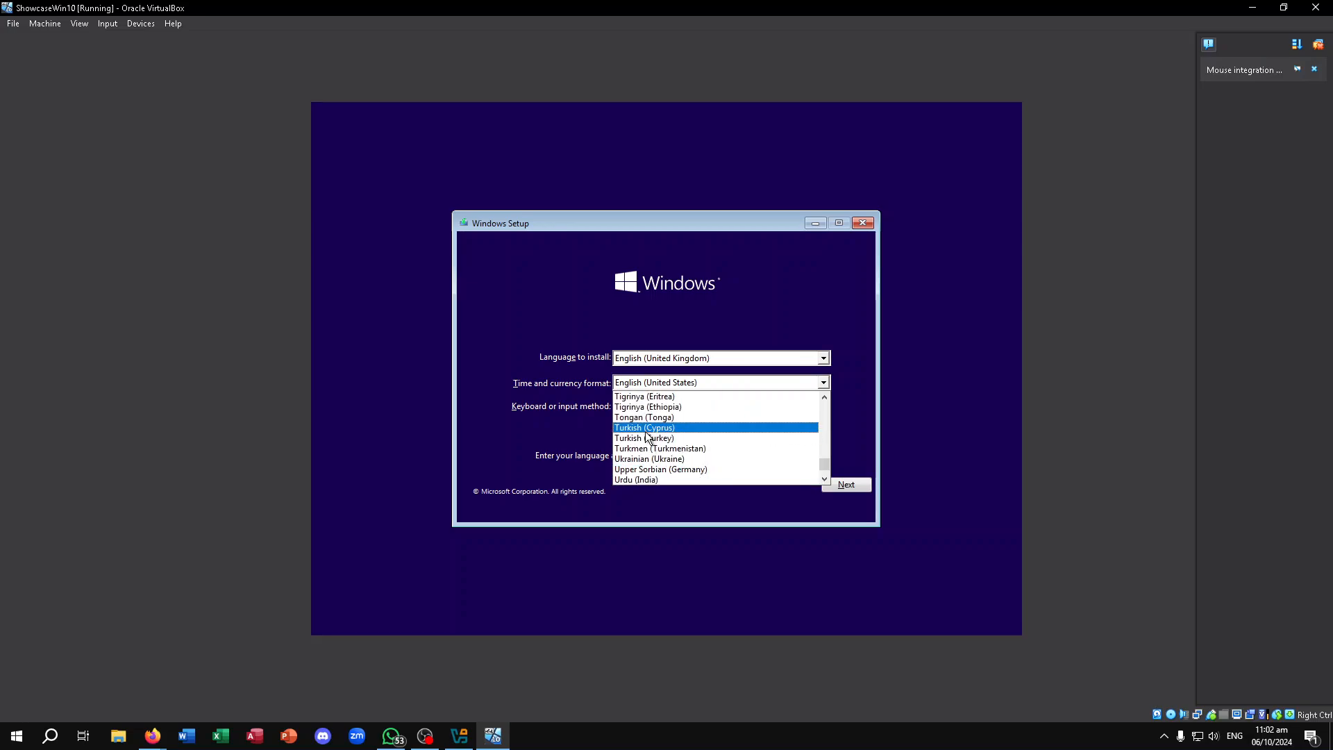
scroll(646, 436, up, 10)
click(664, 379)
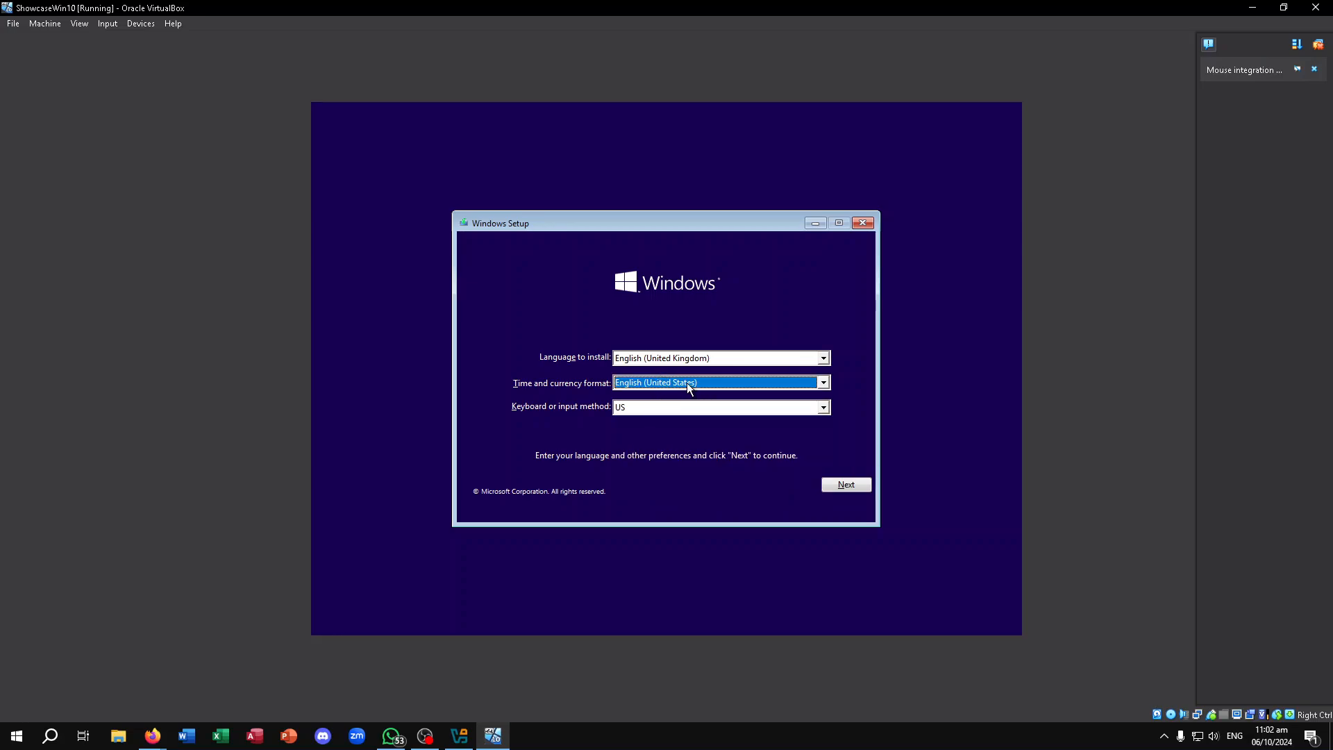
click(846, 485)
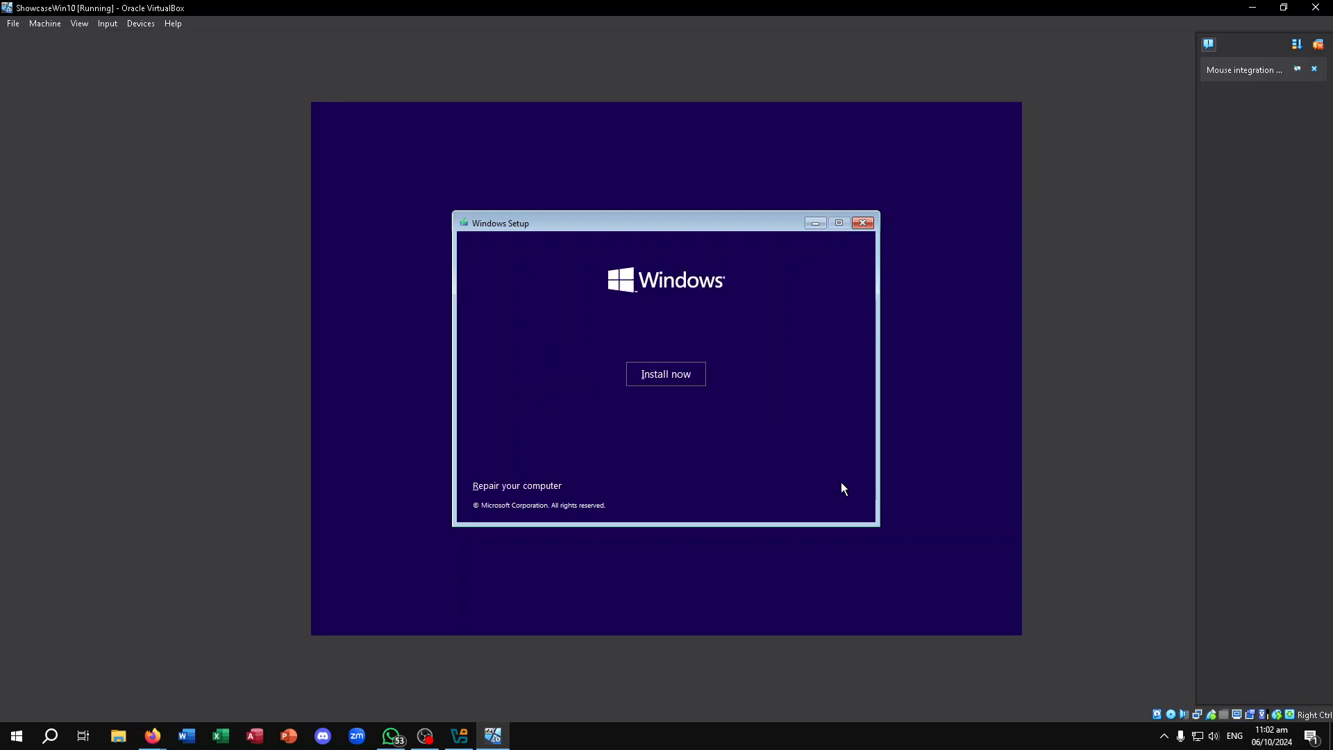
Start the Windows installation without a product key and choose the Windows 10 Home edition.
click(669, 372)
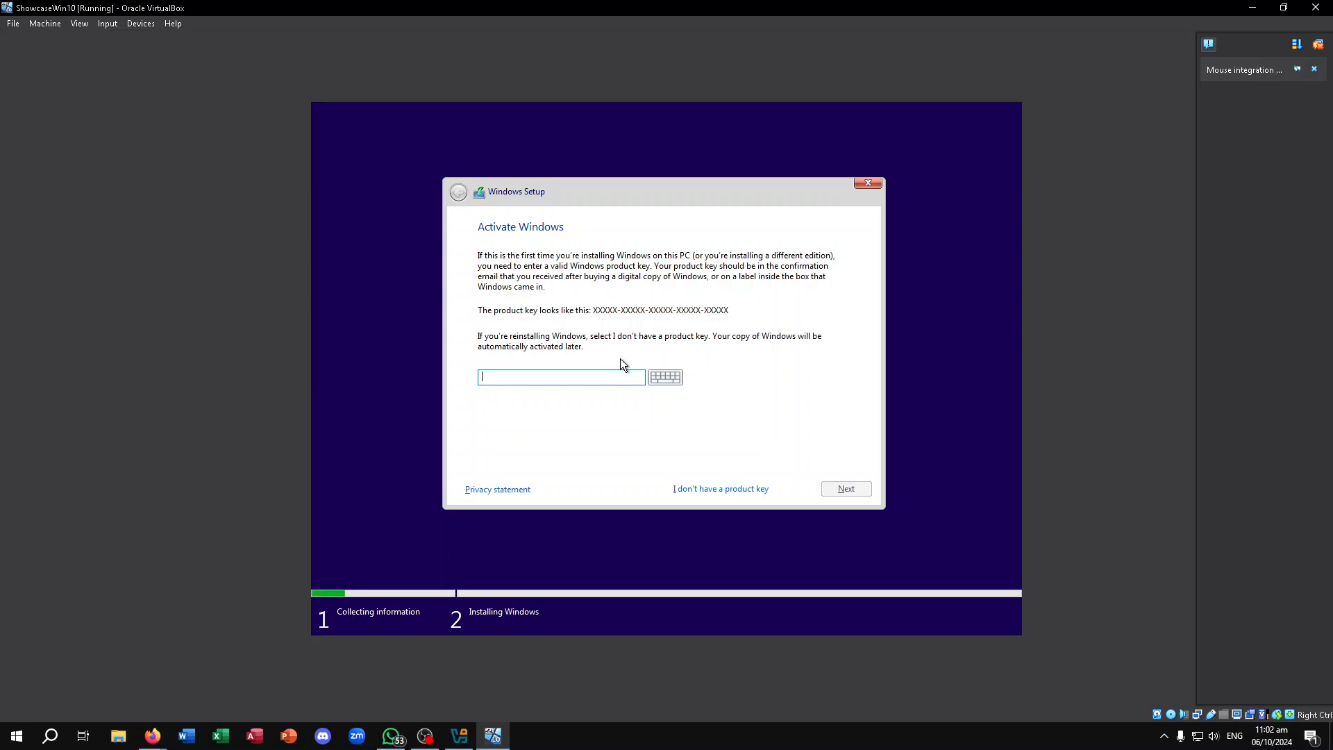
click(711, 490)
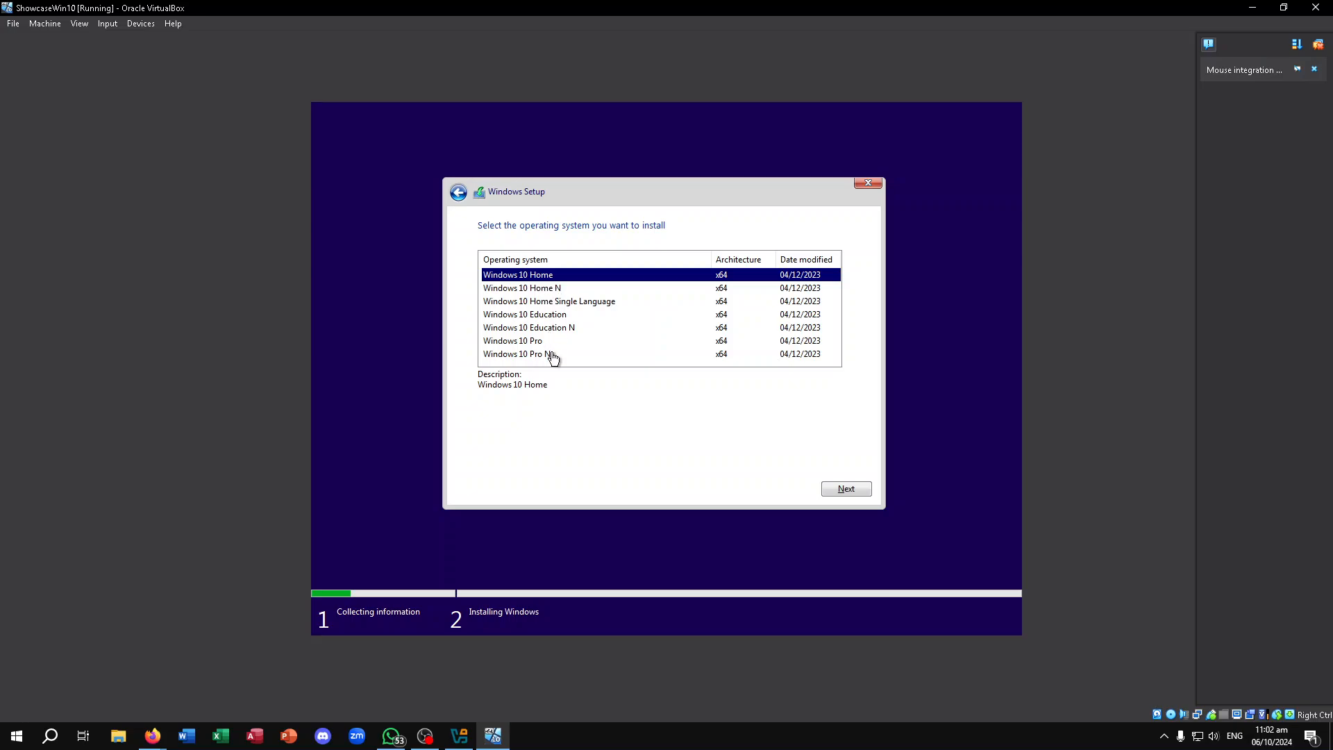
click(540, 290)
click(538, 341)
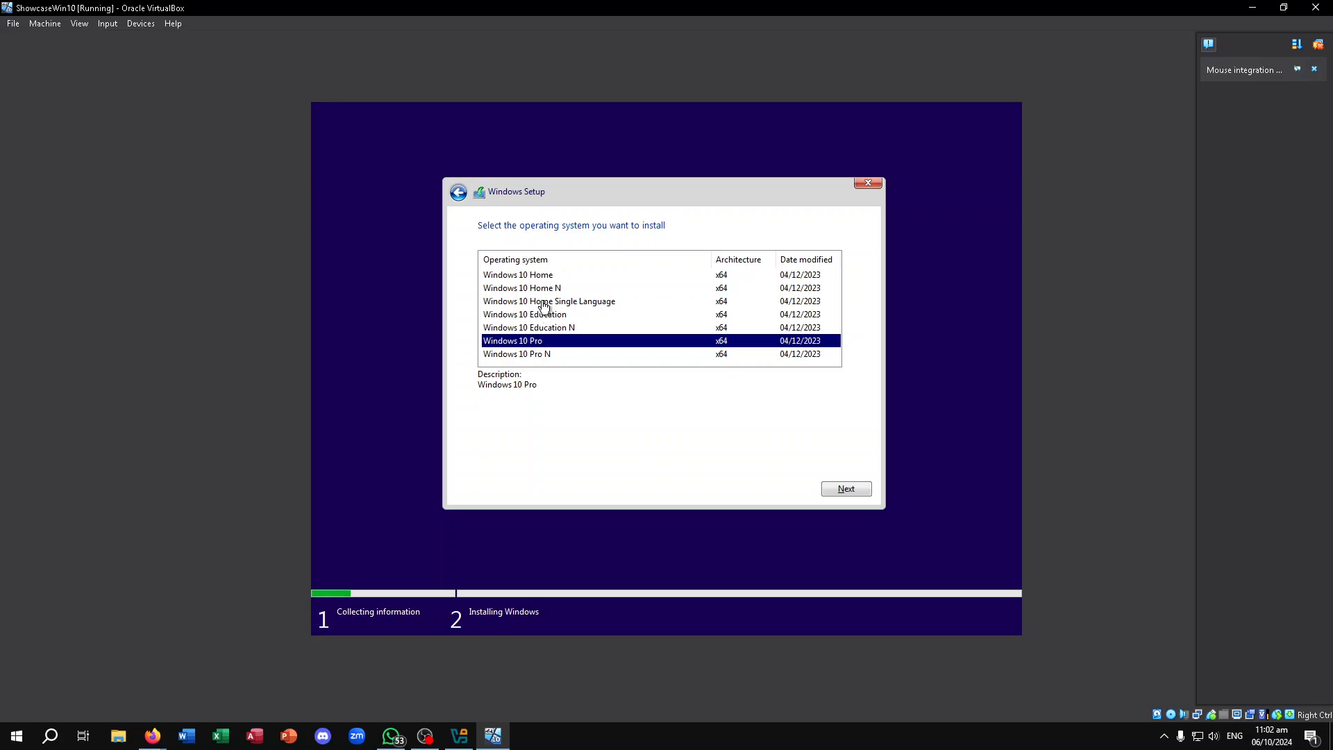
click(545, 276)
click(545, 289)
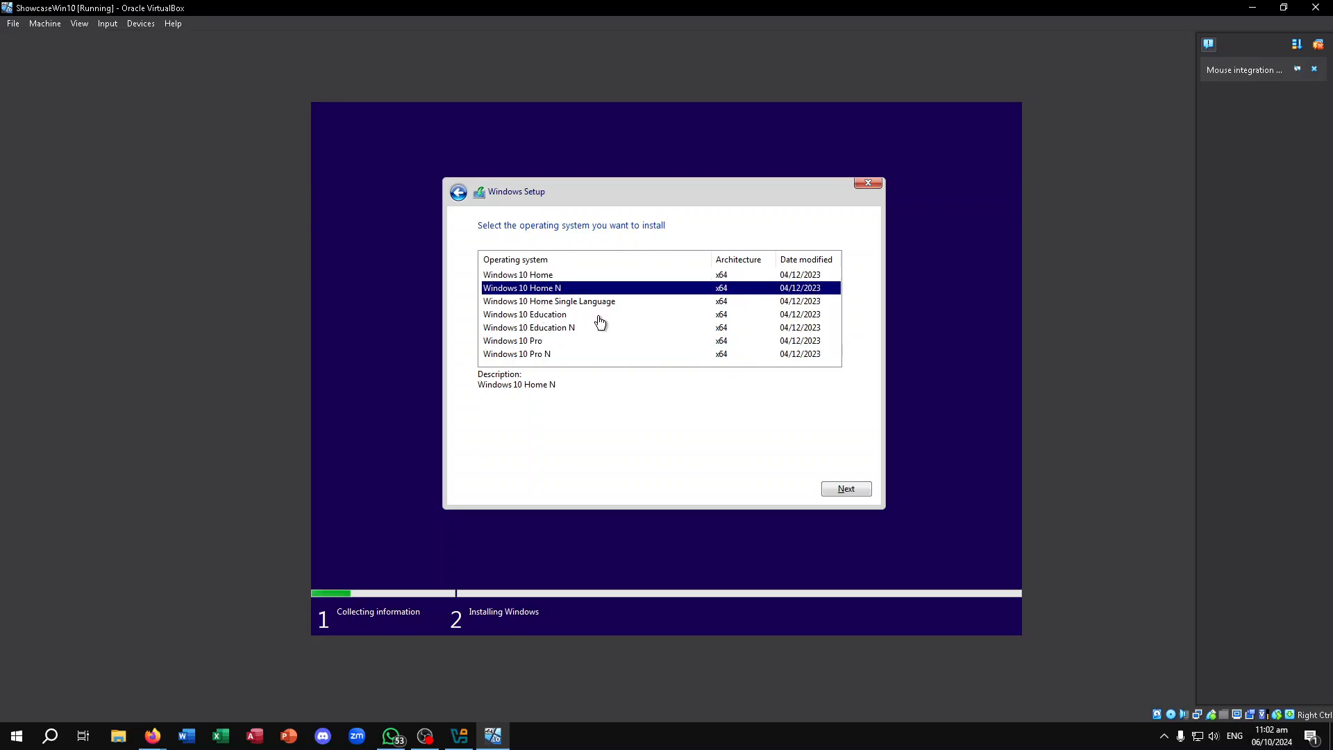
click(549, 277)
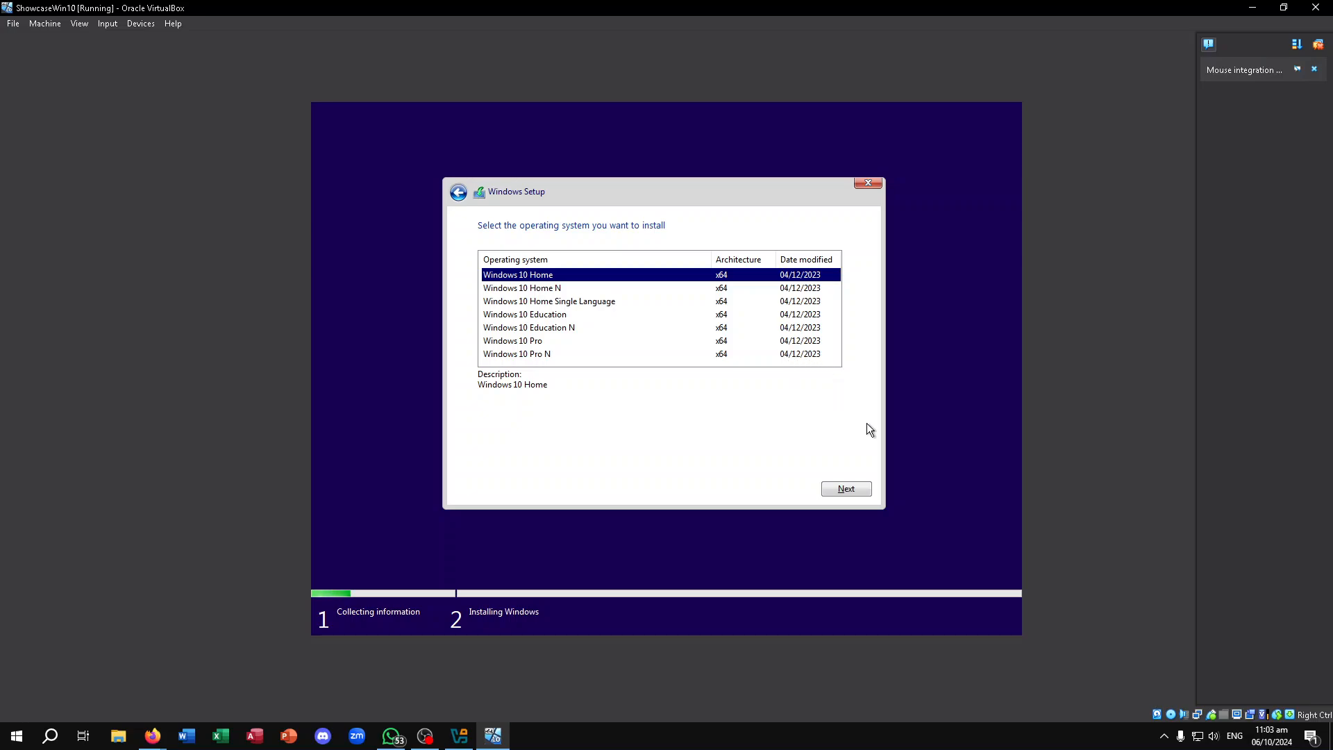
click(856, 489)
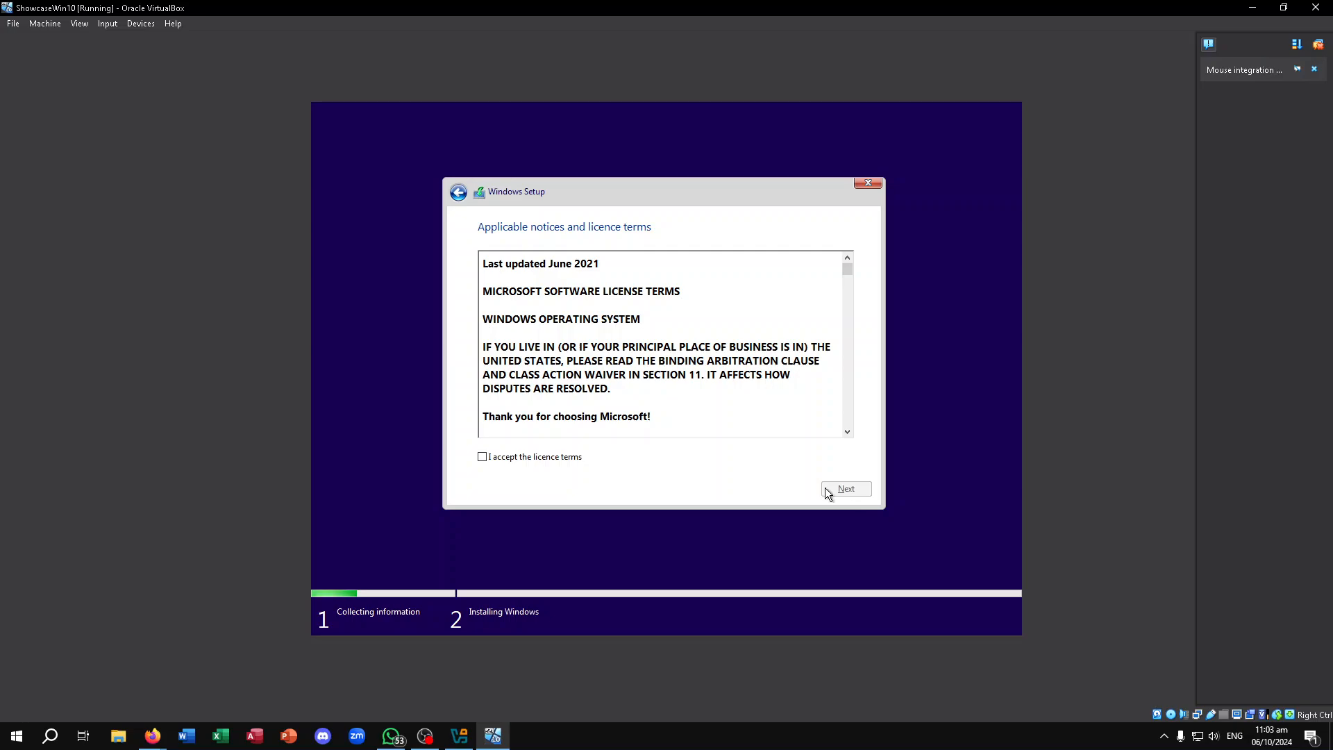
Accept the Microsoft licence terms and try the Upgrade installation type.
scroll(561, 368, down, 5)
scroll(561, 375, down, 15)
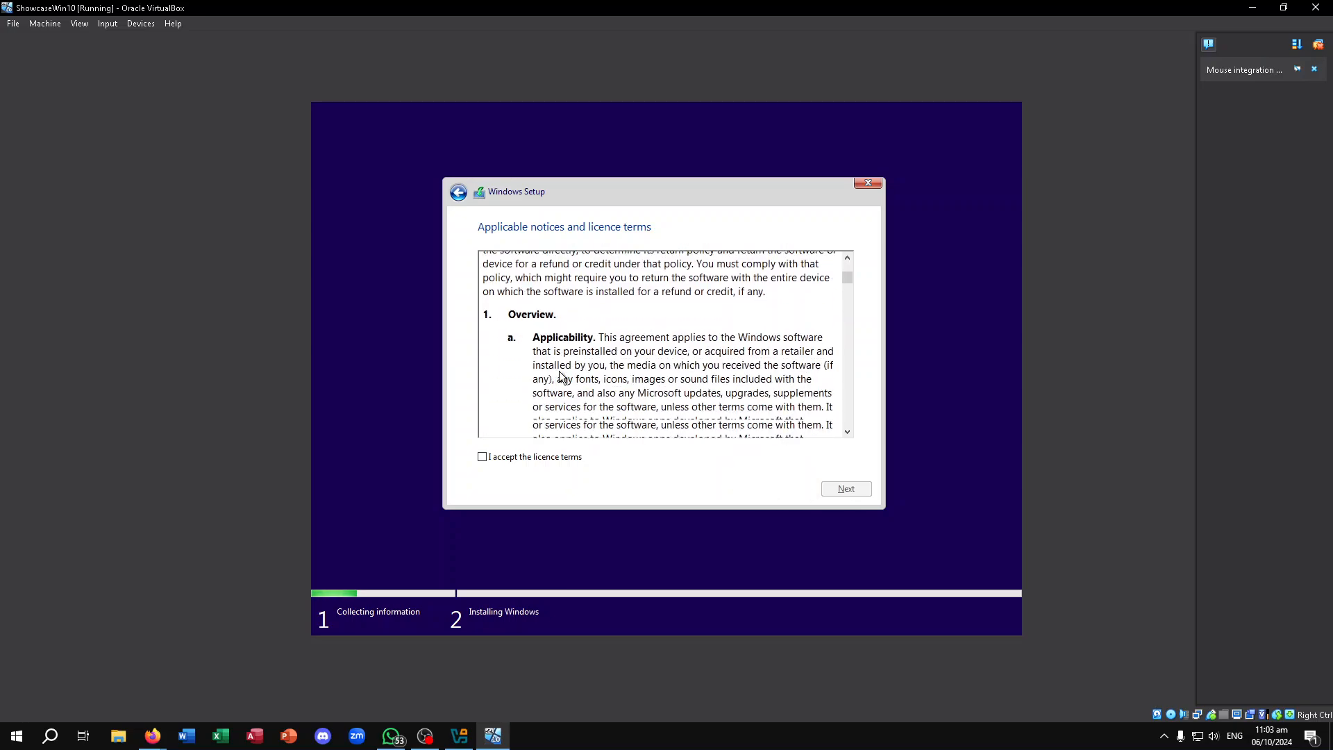
drag(843, 297, 847, 431)
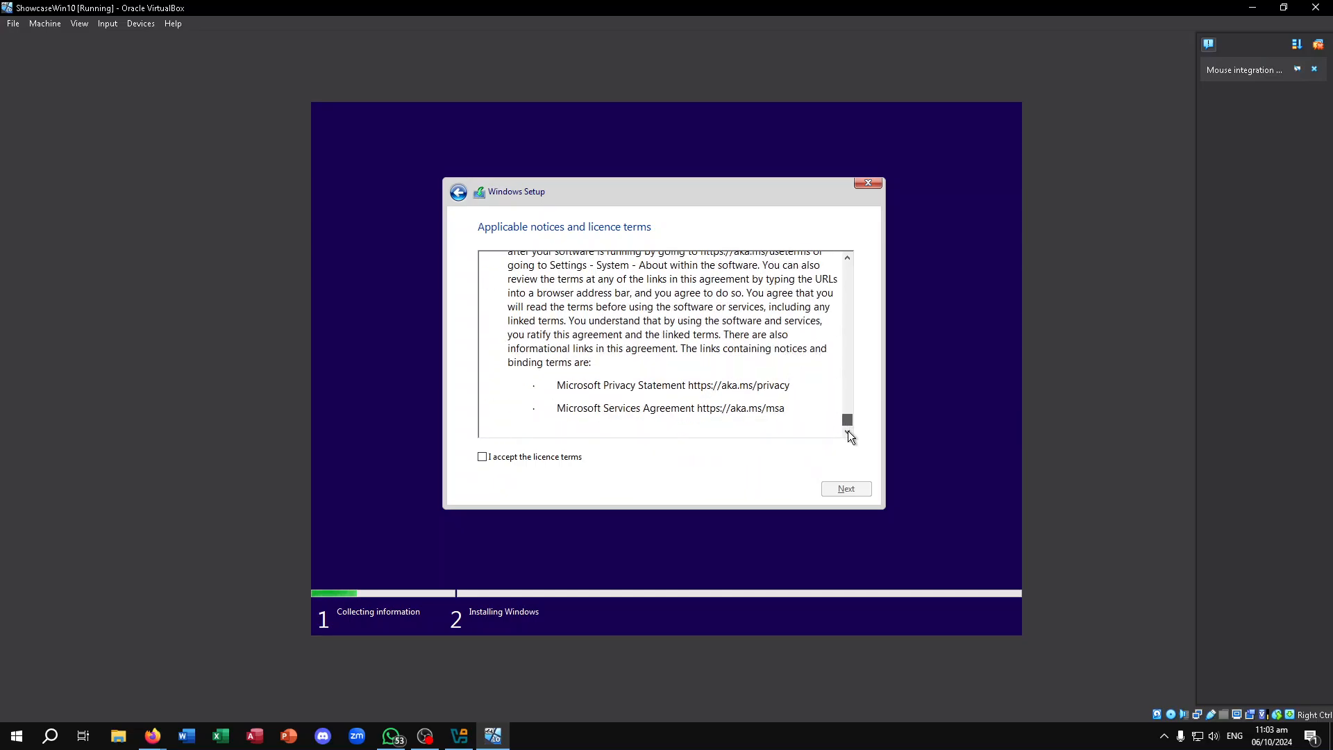
click(483, 457)
click(846, 488)
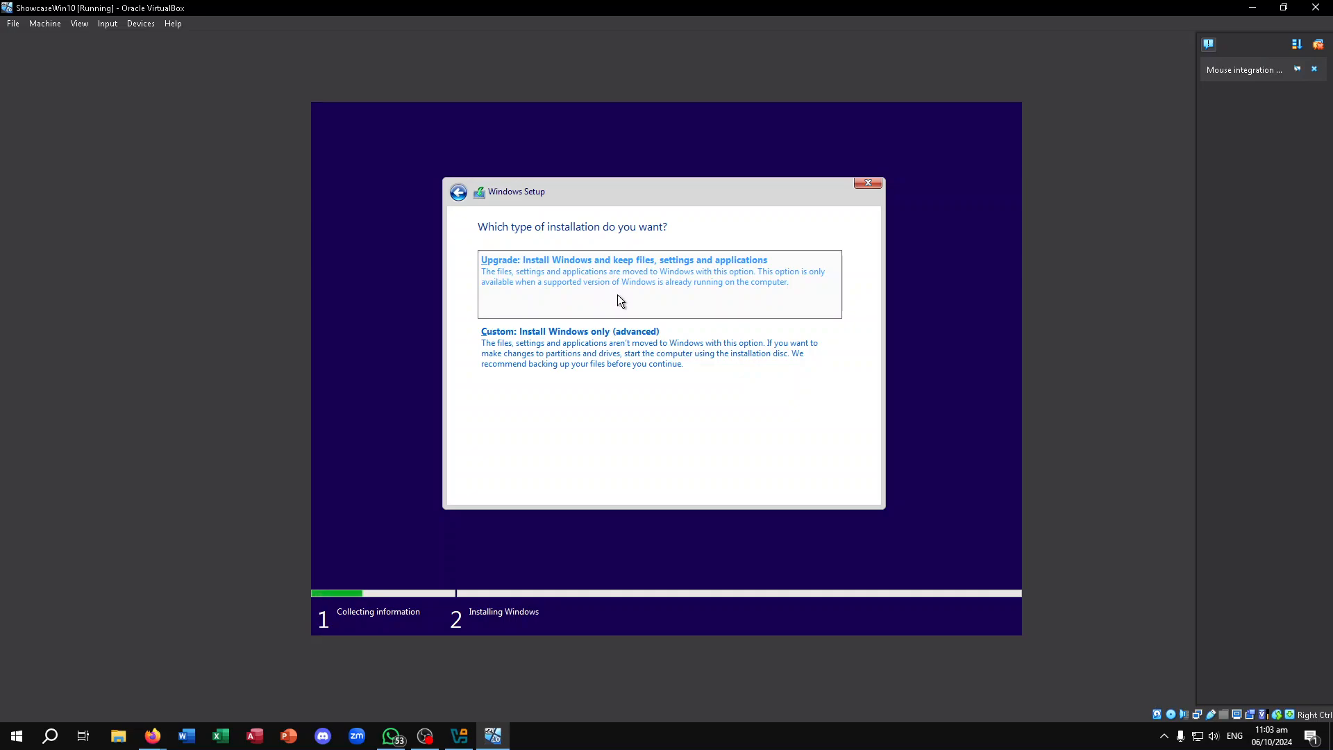
click(649, 295)
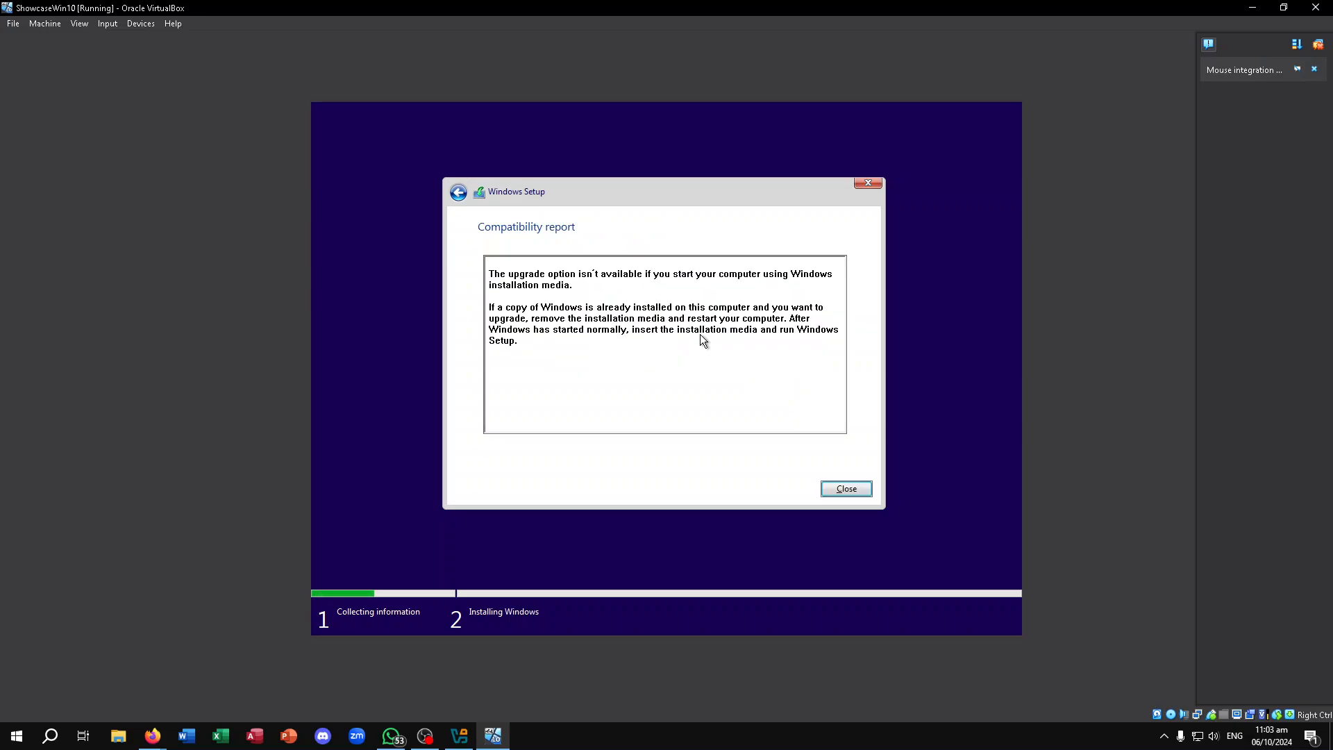
click(850, 490)
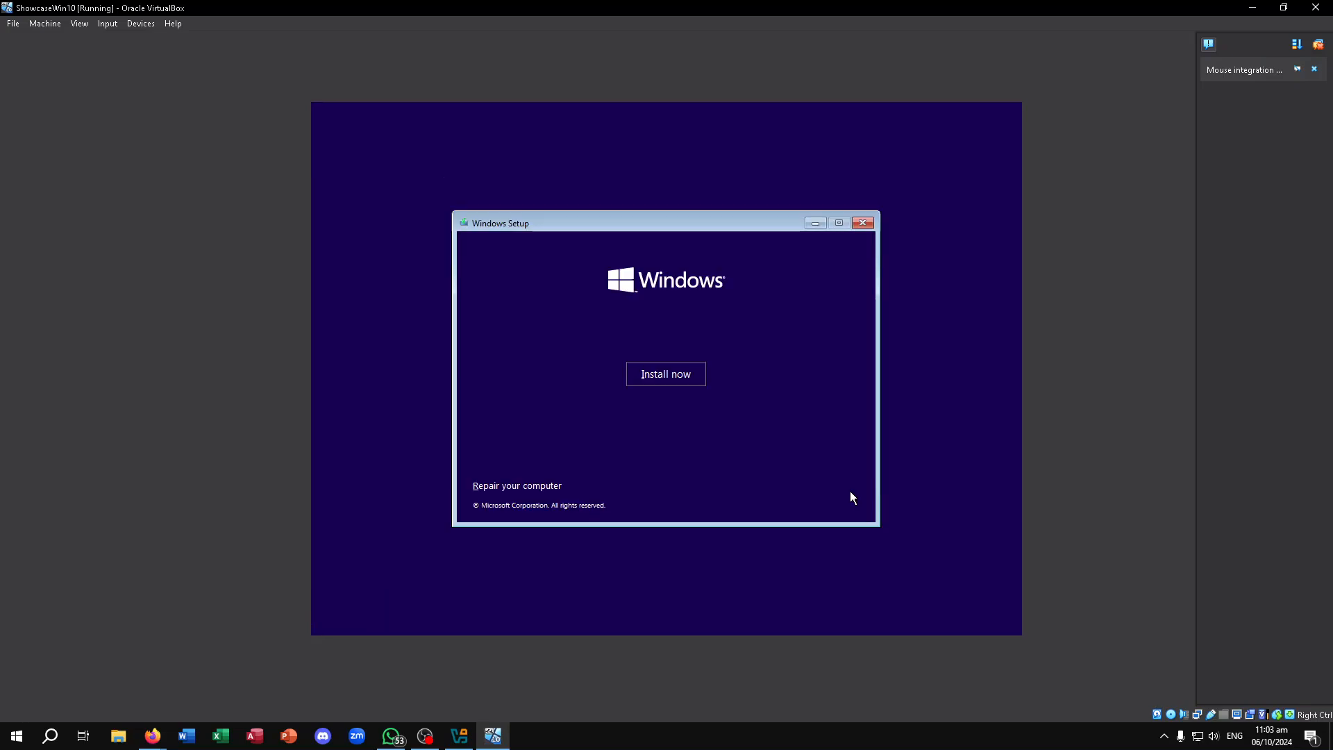
Restart the installation without a product key, choosing Windows 10 Home and accepting the licence terms.
click(694, 378)
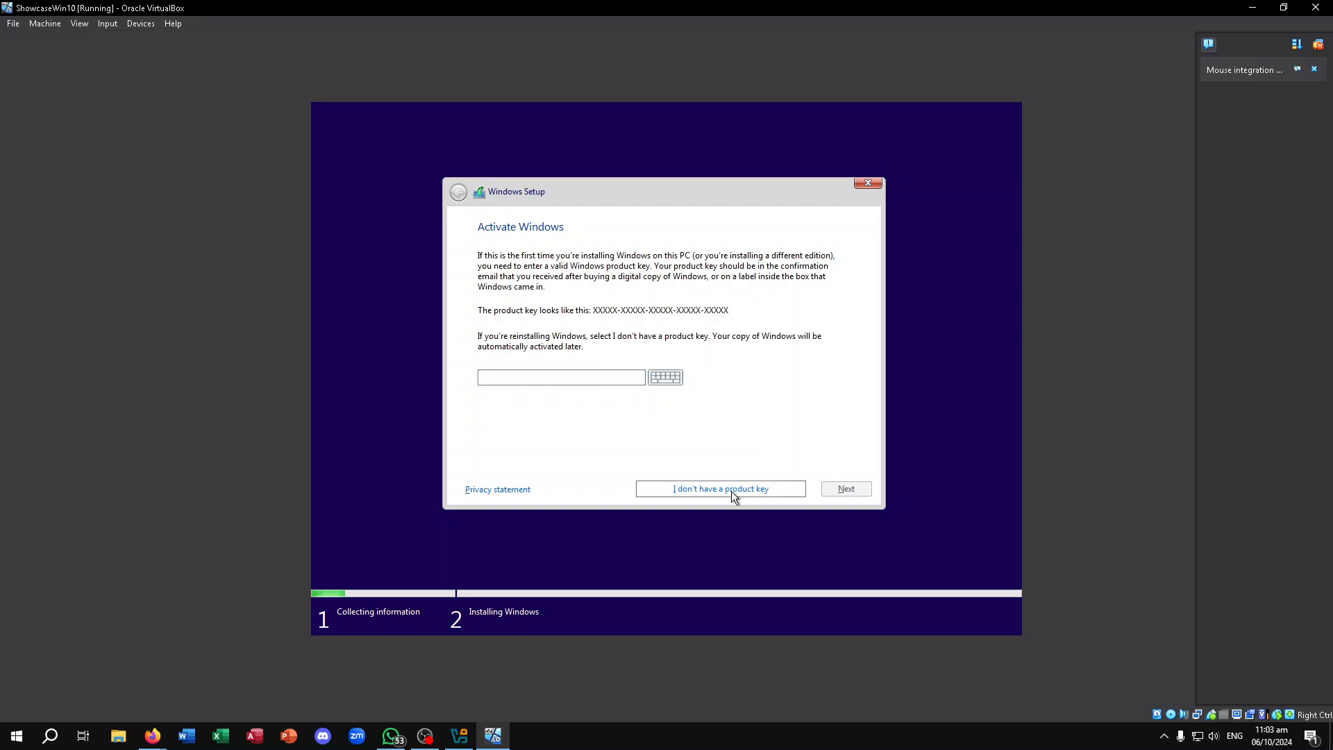
click(727, 488)
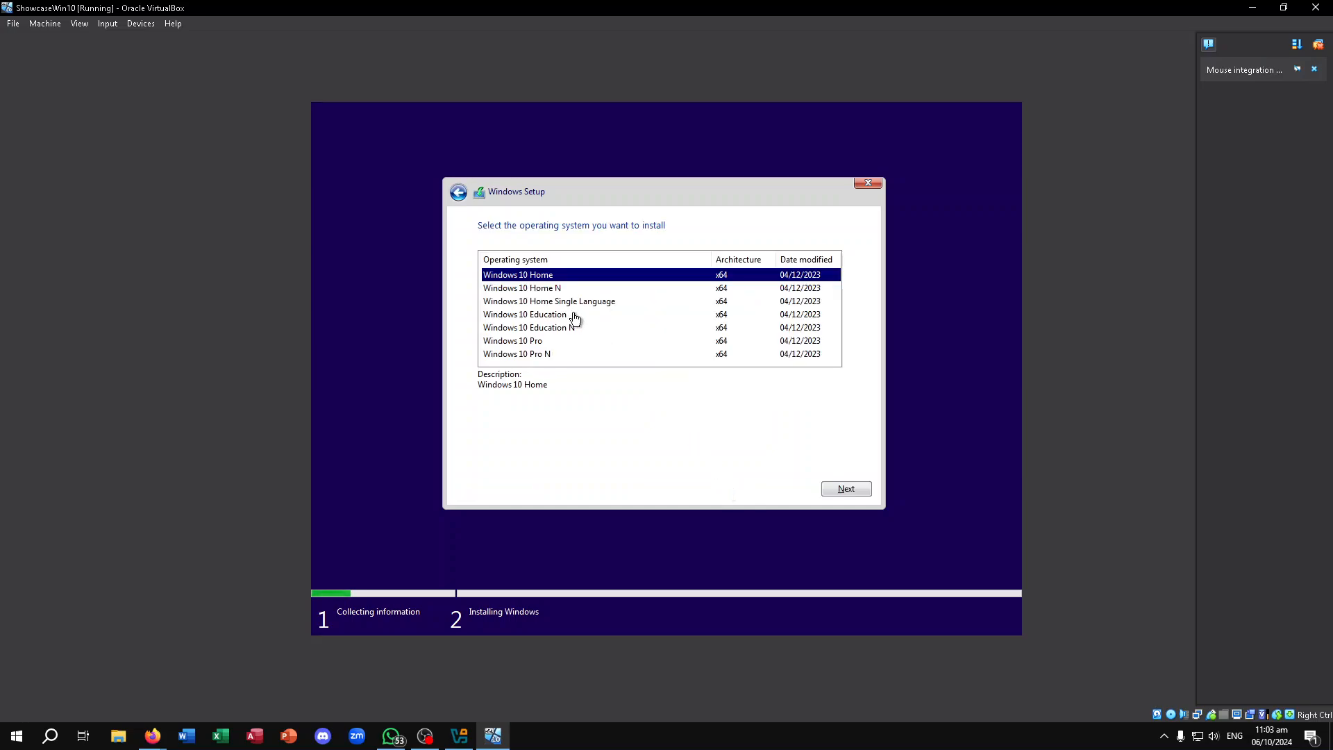
click(838, 489)
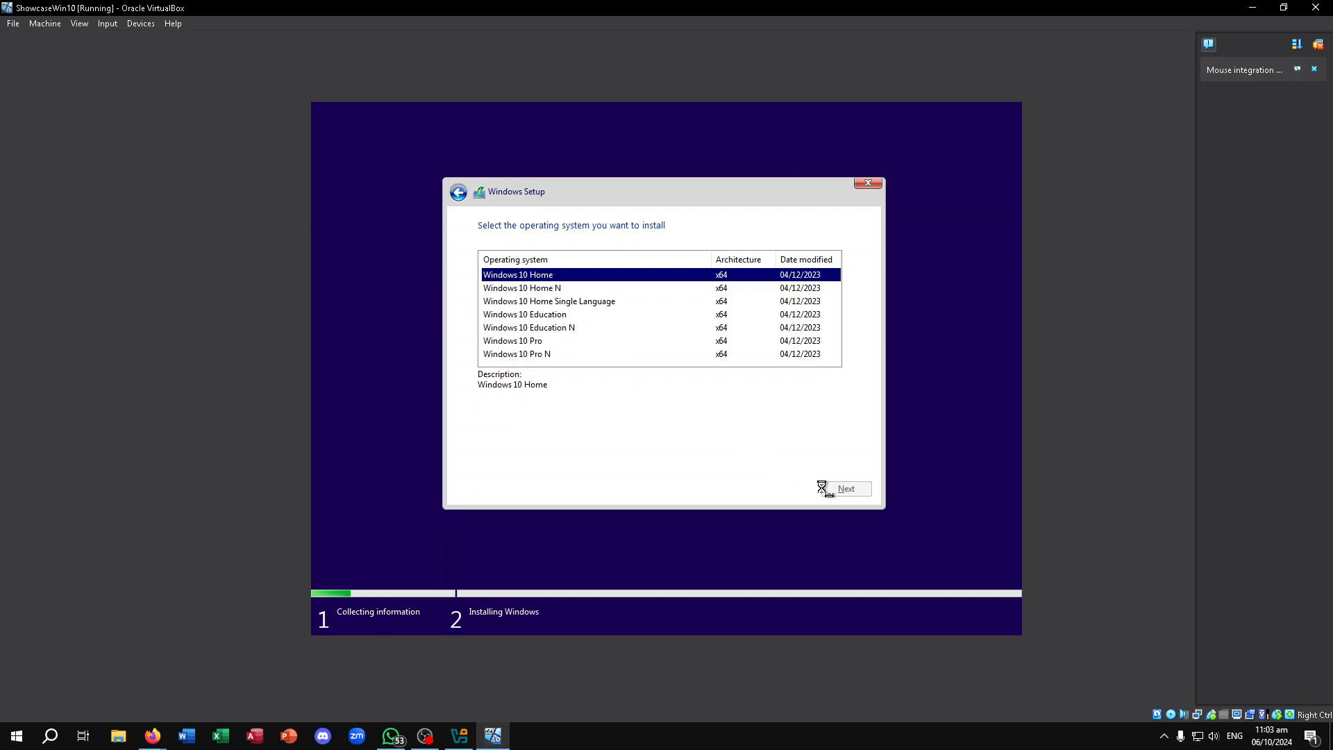
click(579, 456)
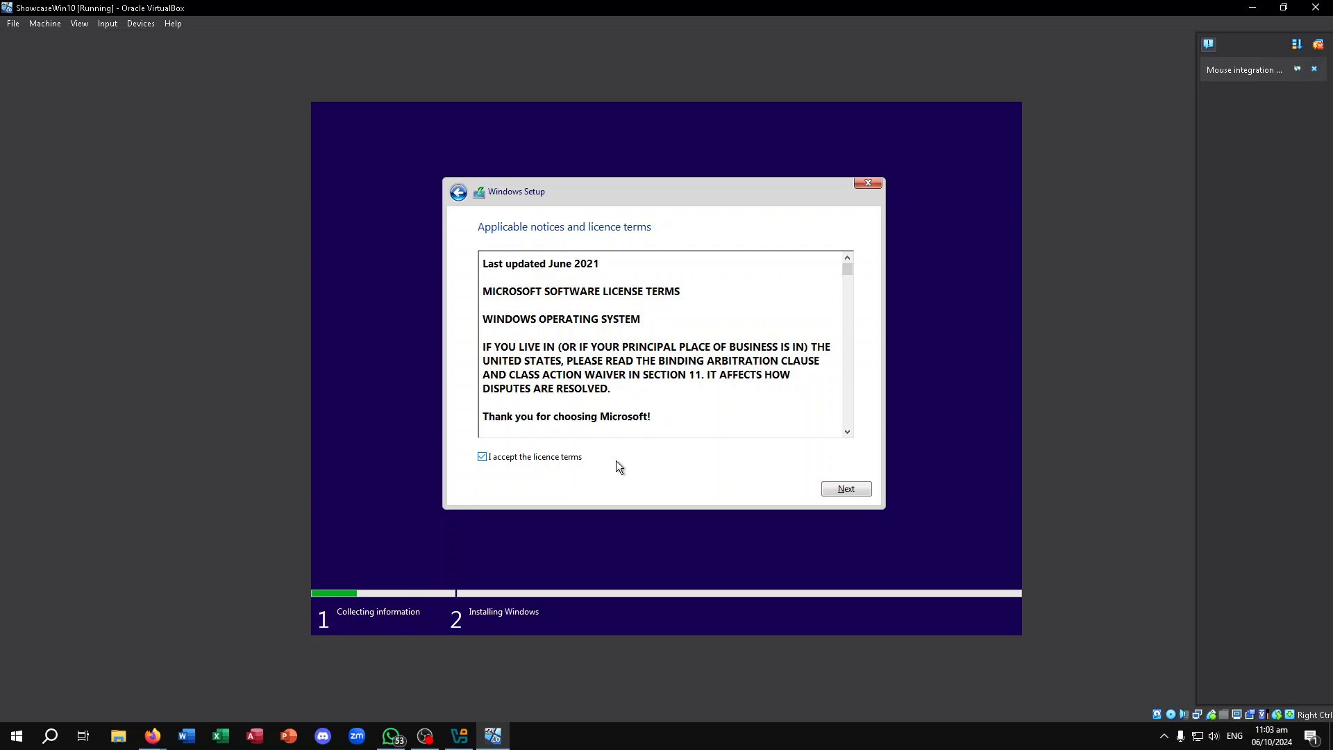
click(830, 491)
Choose the Custom installation type and install Windows on the unallocated space of Drive 0.
click(624, 348)
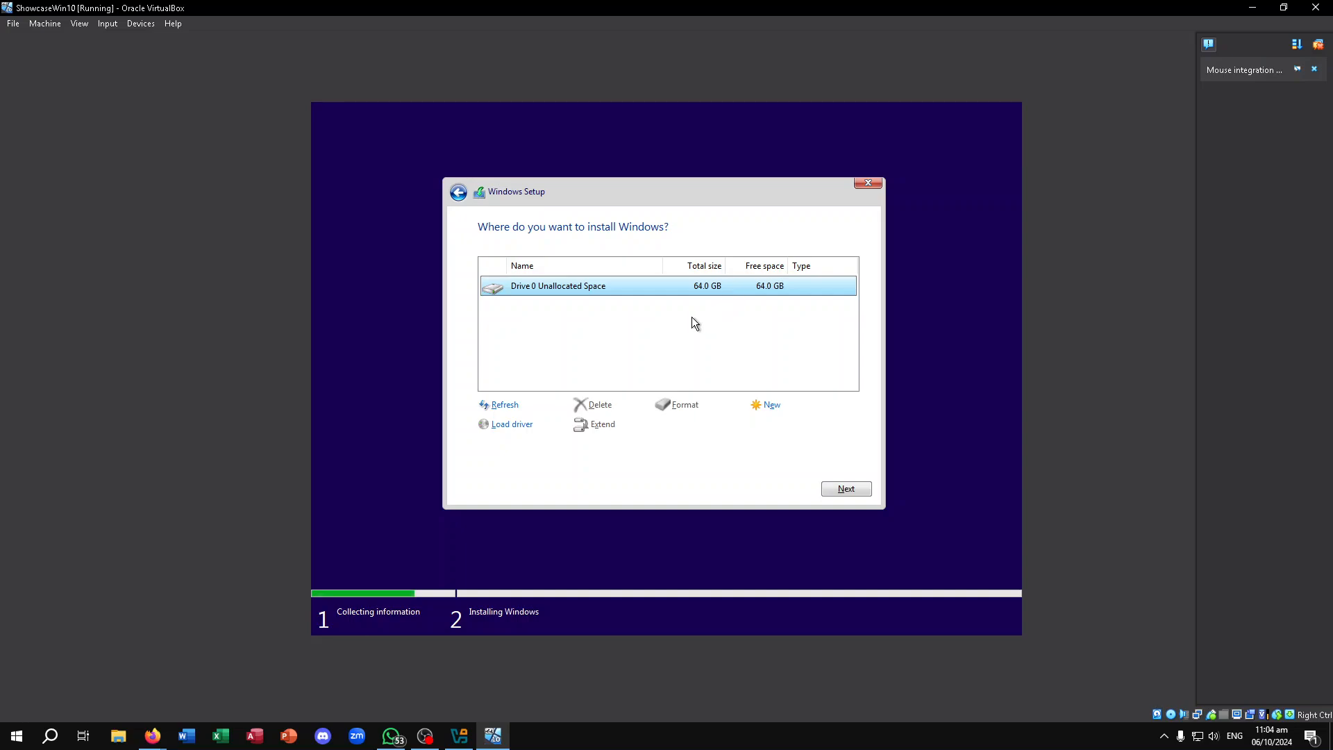
click(505, 406)
click(847, 488)
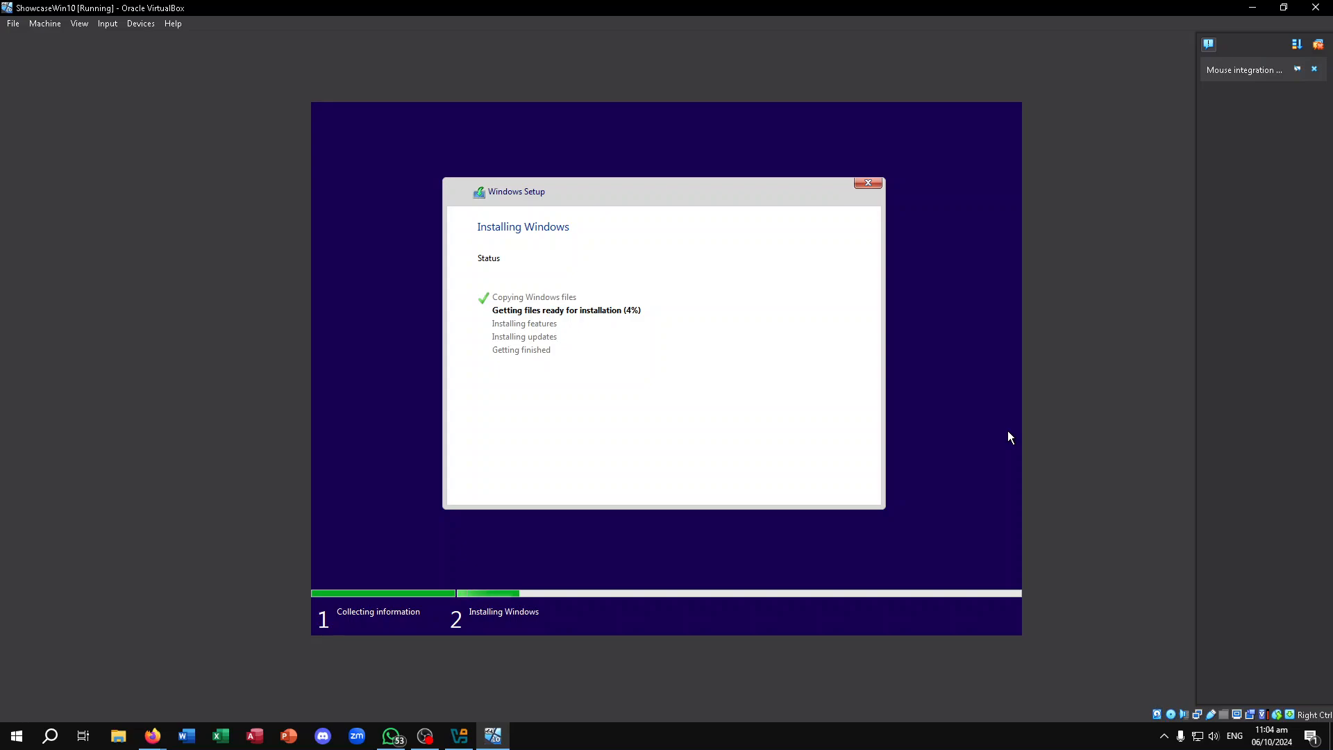
Set the region to Trinidad and Tobago in the Windows first-run setup and confirm it.
key(alt+Tab)
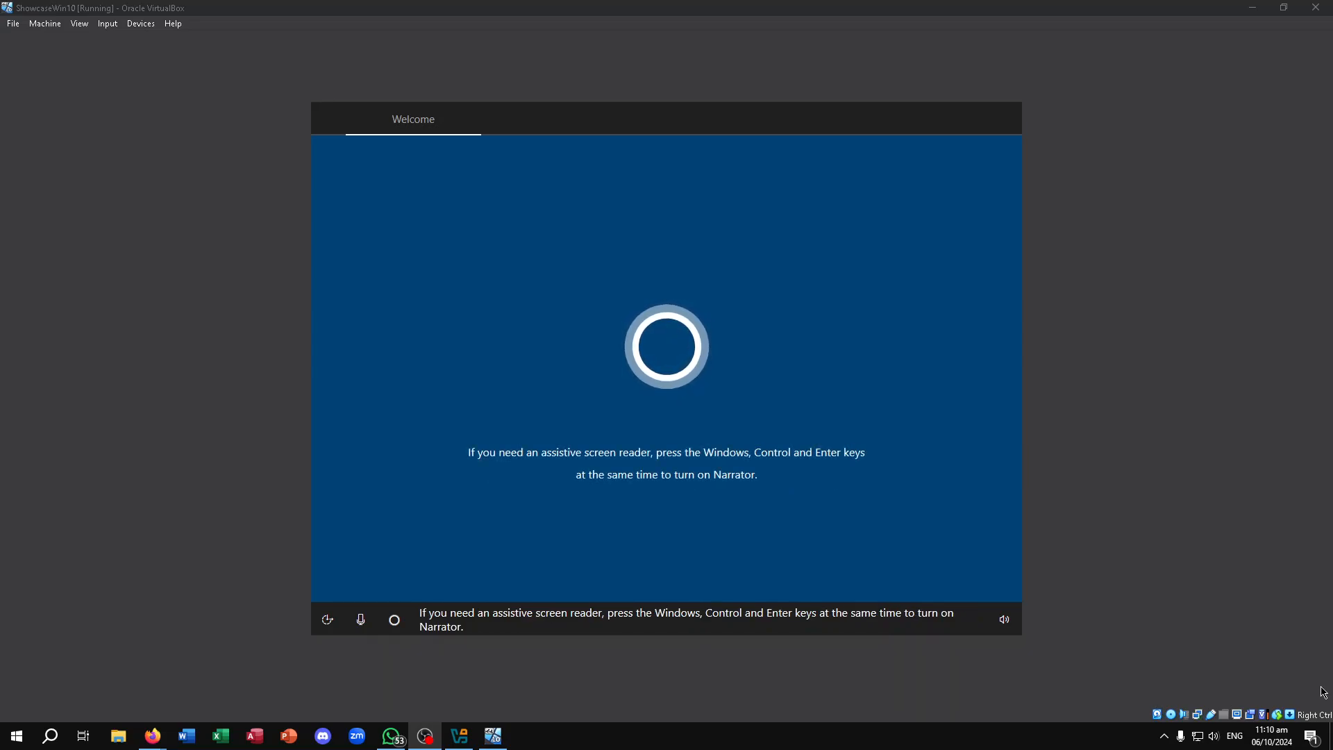
click(777, 456)
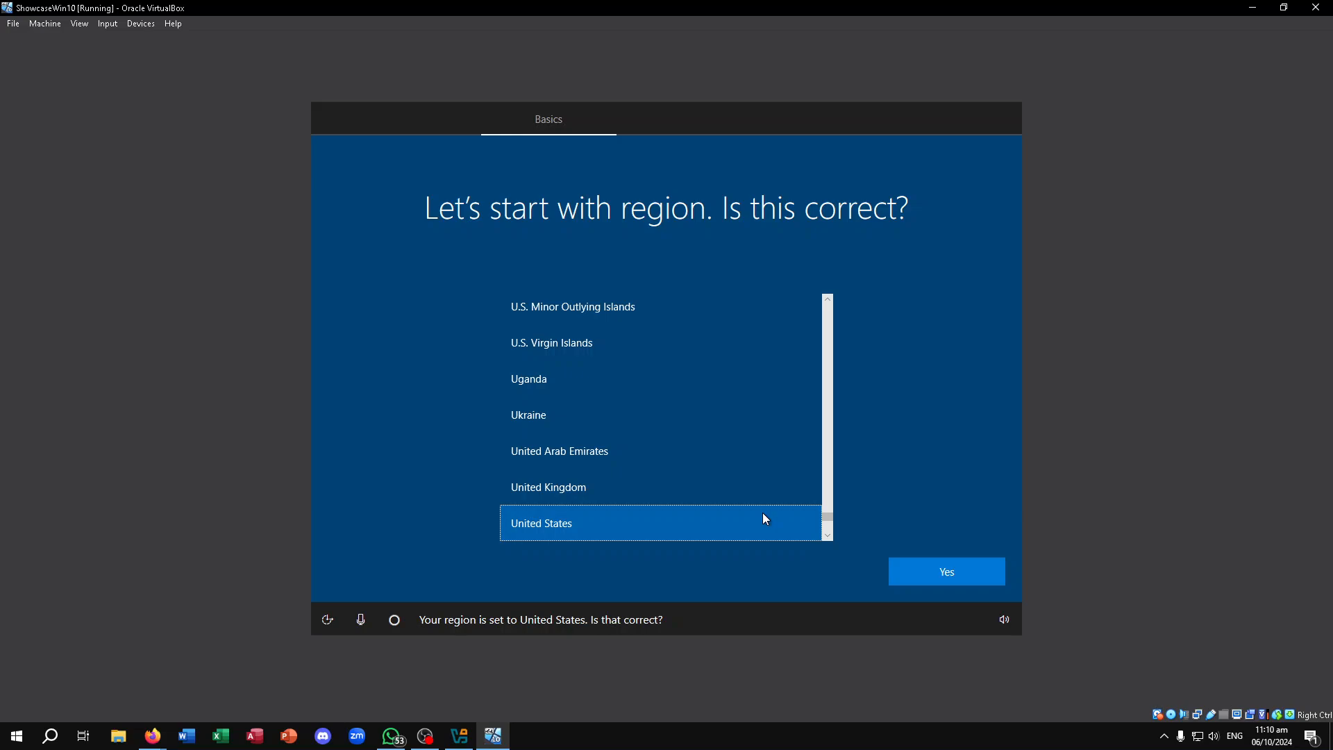
scroll(680, 444, up, 2)
scroll(681, 441, down, 6)
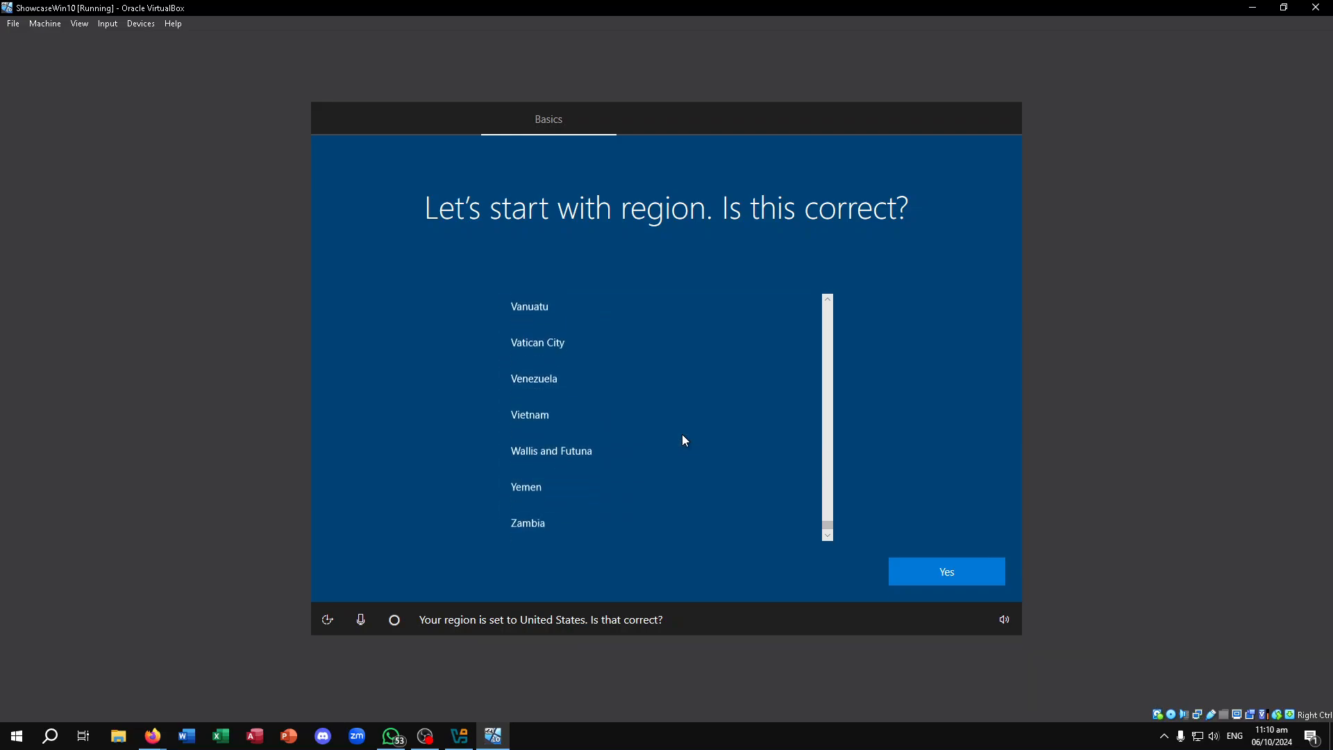
scroll(682, 437, up, 6)
scroll(624, 386, up, 3)
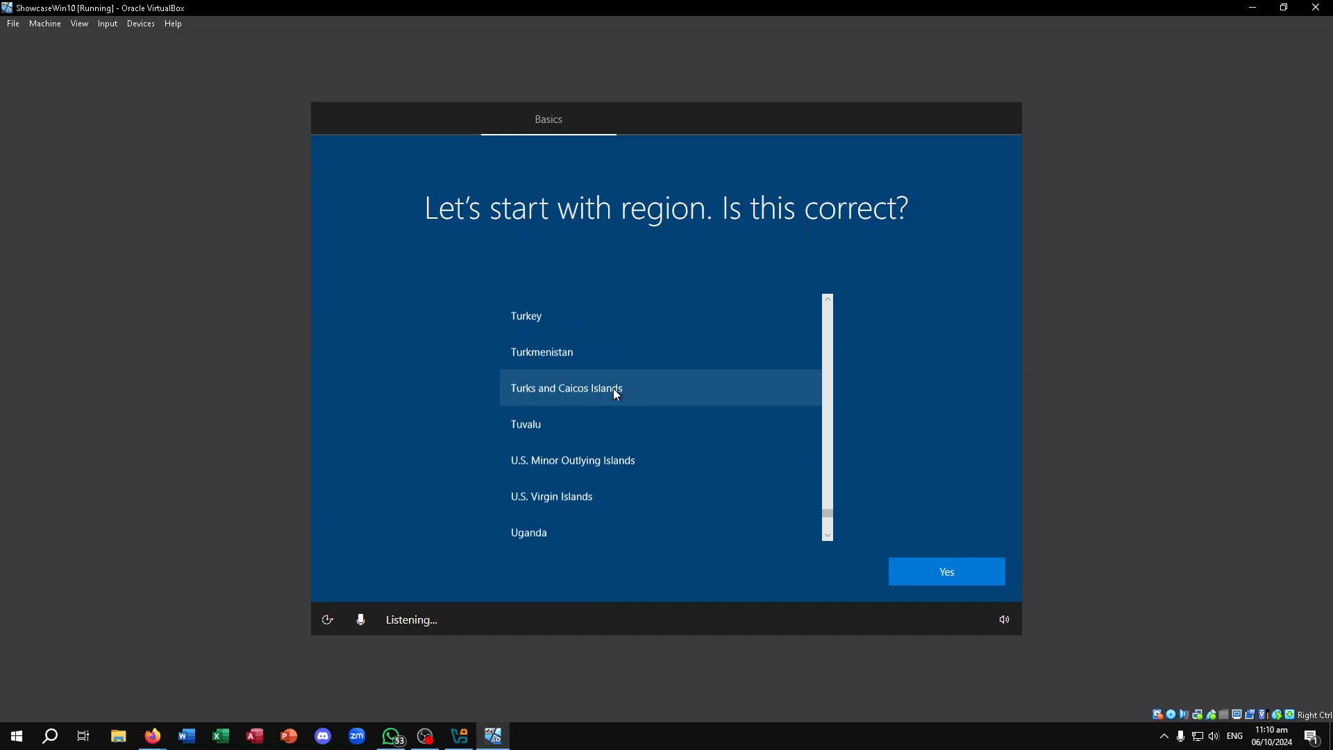
click(602, 353)
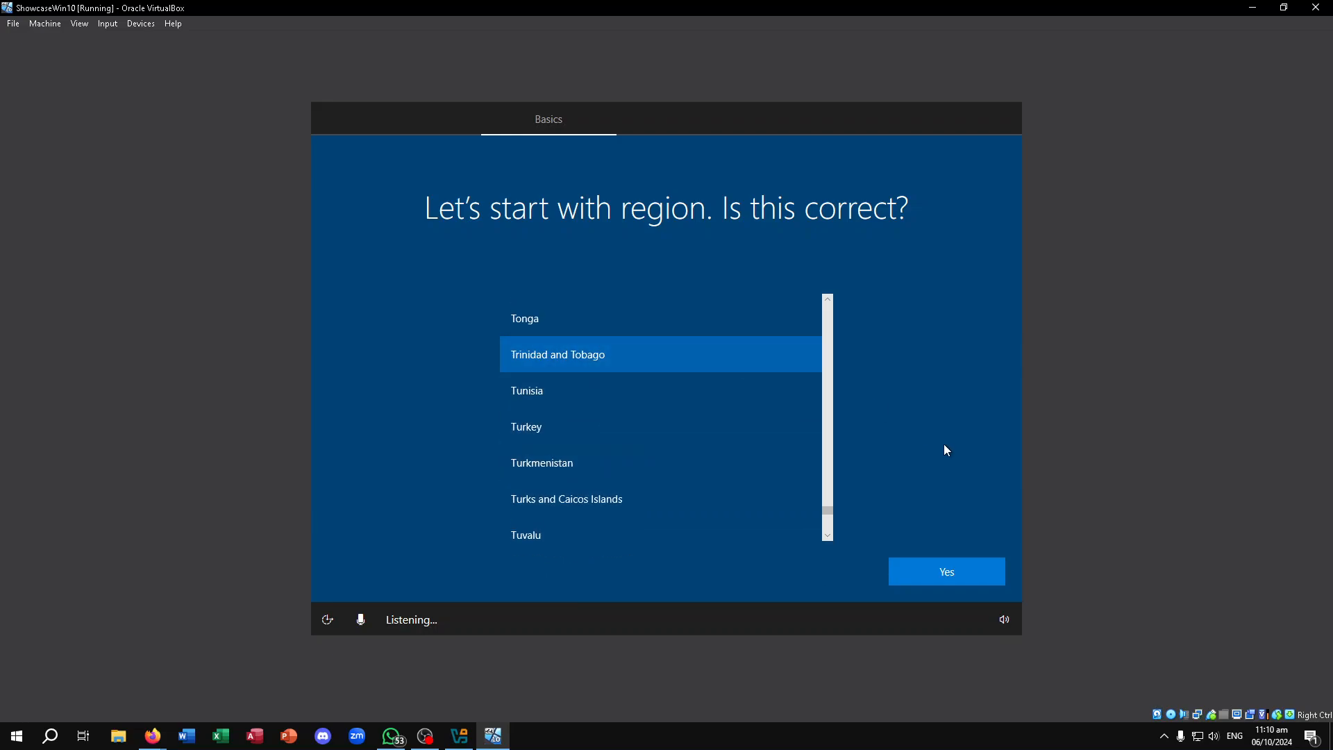
click(944, 565)
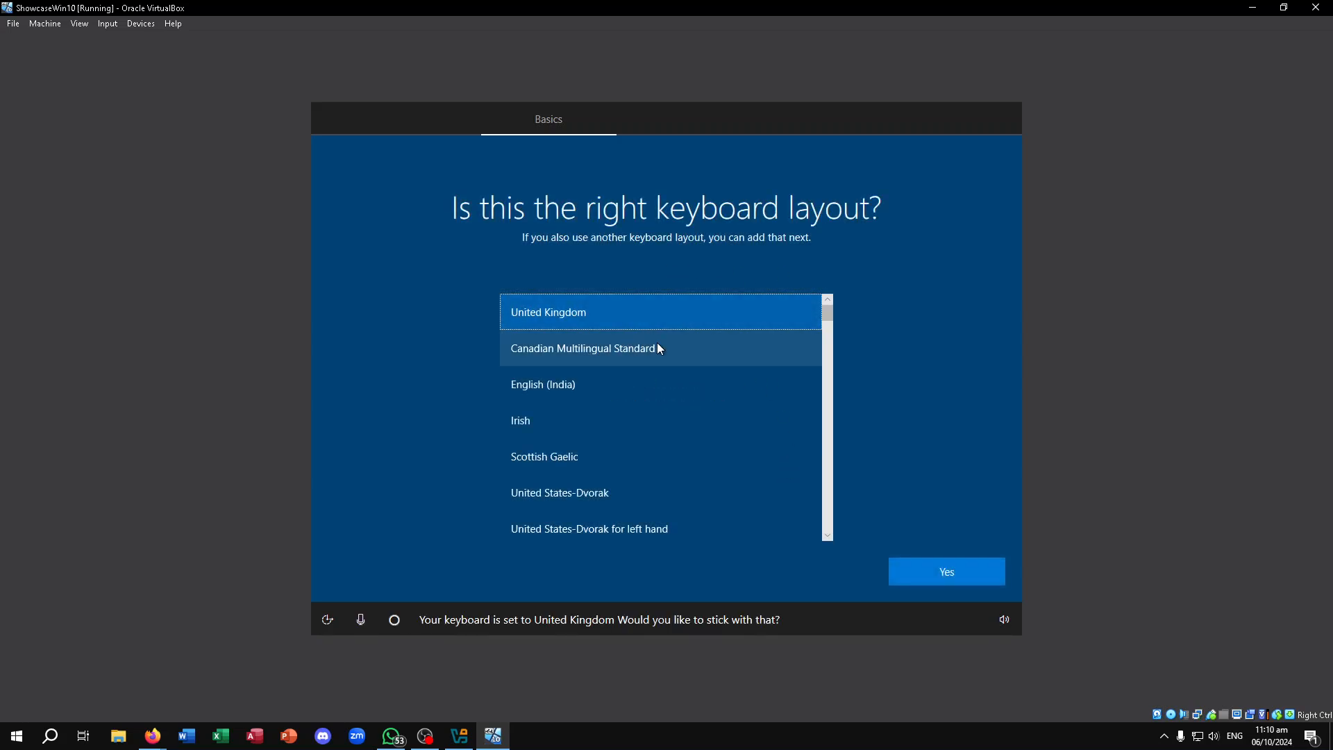
Choose the US keyboard layout and skip adding a second layout.
scroll(633, 331, down, 2)
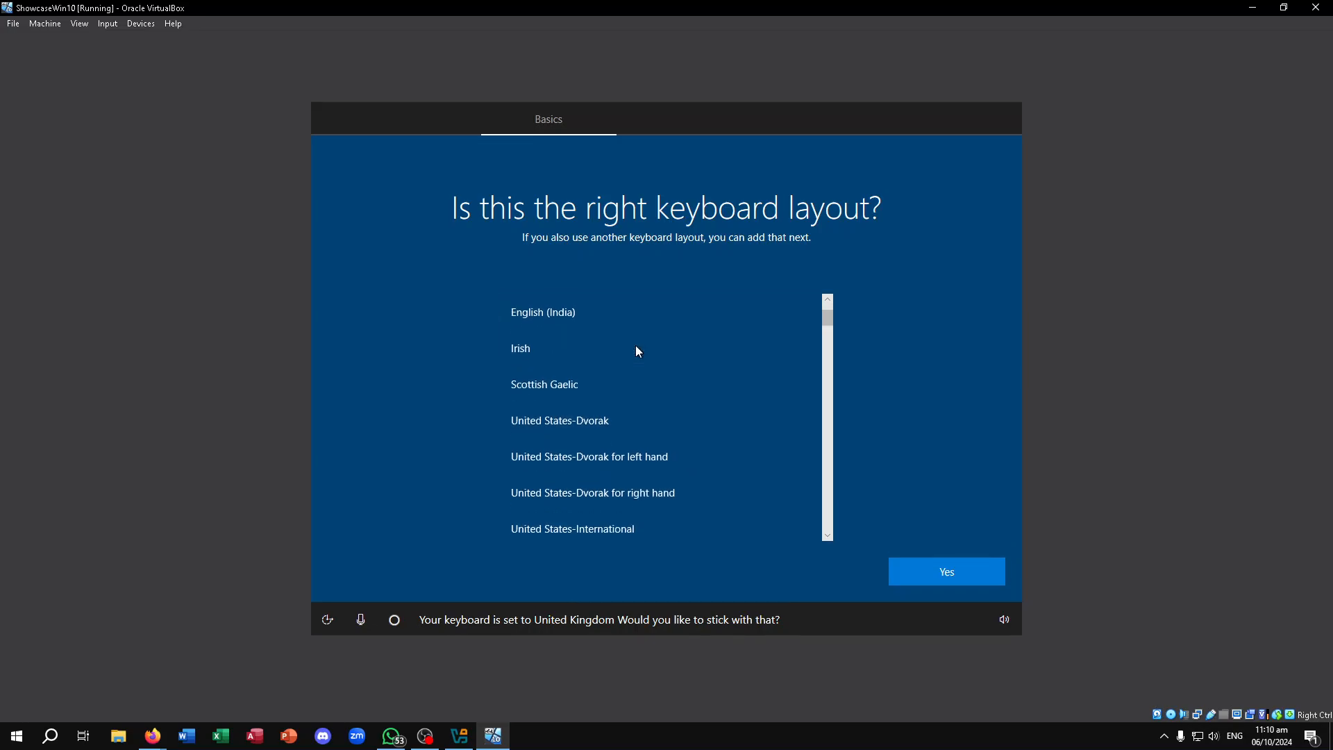
scroll(636, 348, up, 2)
scroll(636, 348, down, 9)
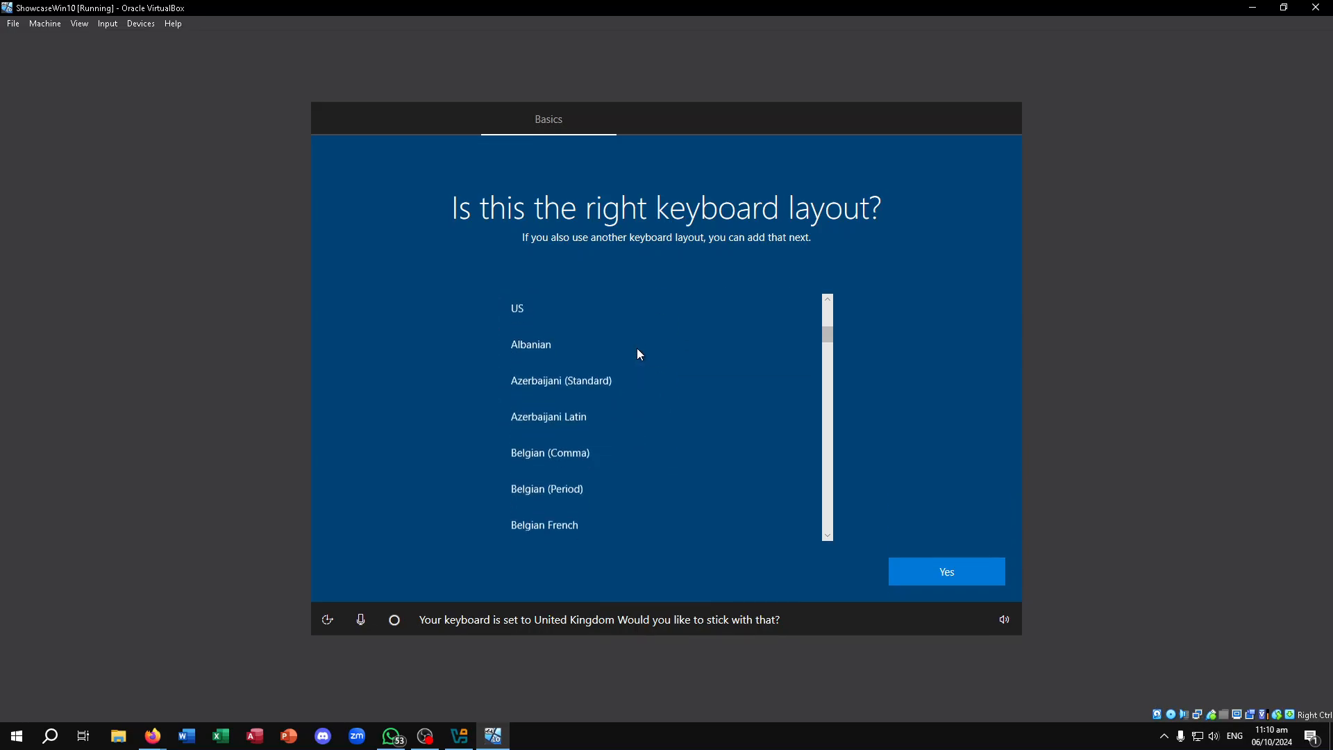
click(548, 313)
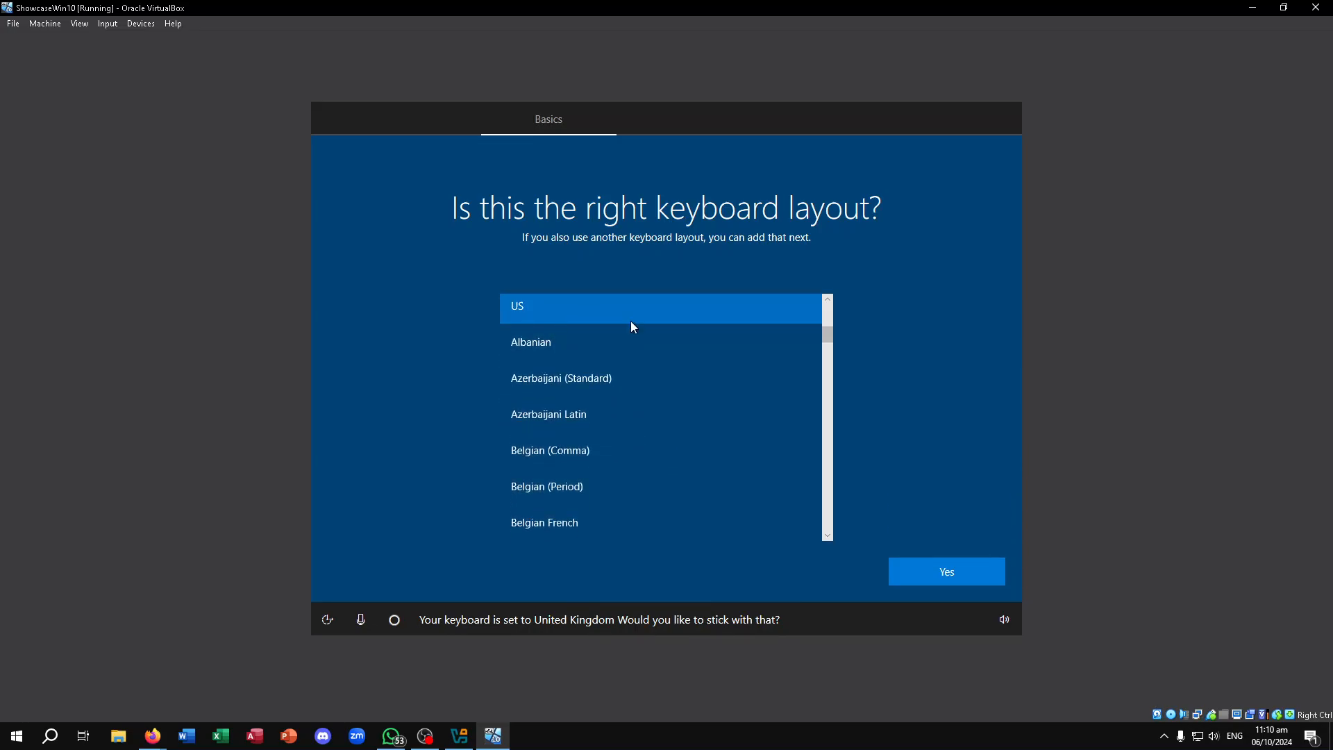
click(972, 580)
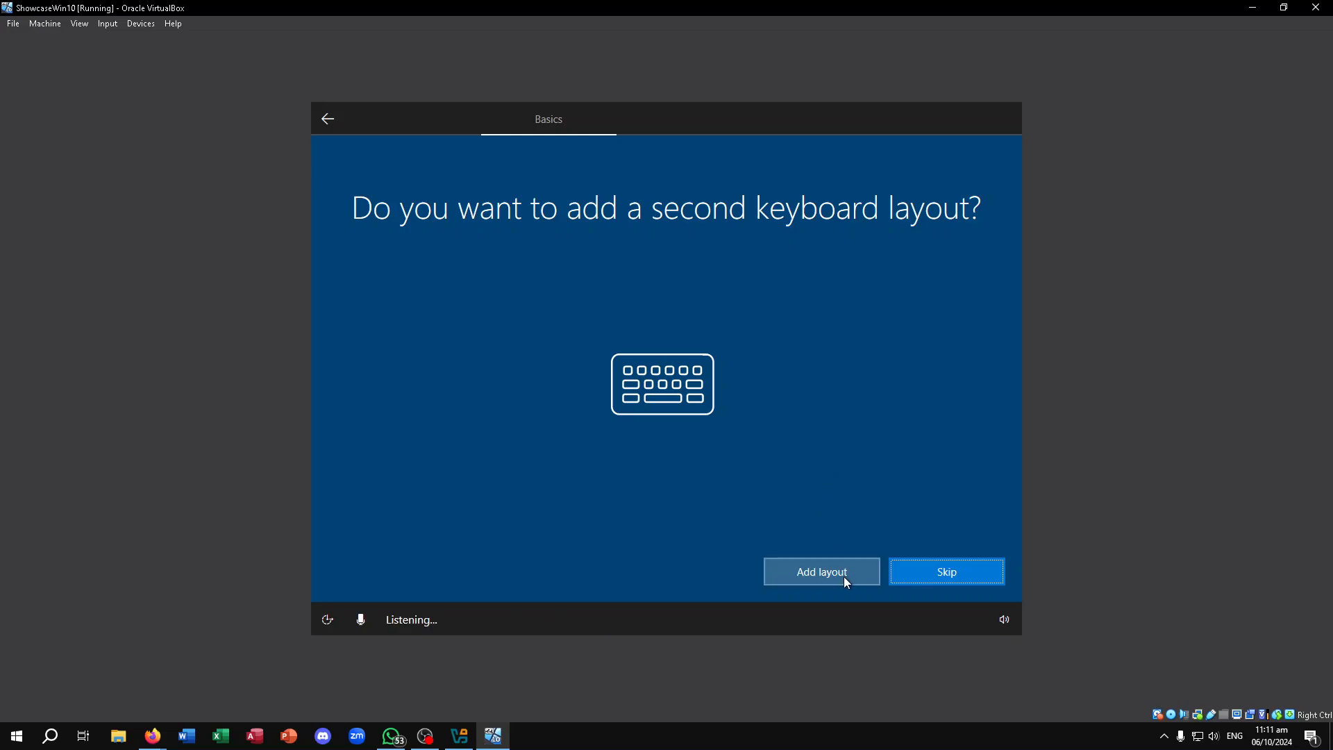
click(969, 573)
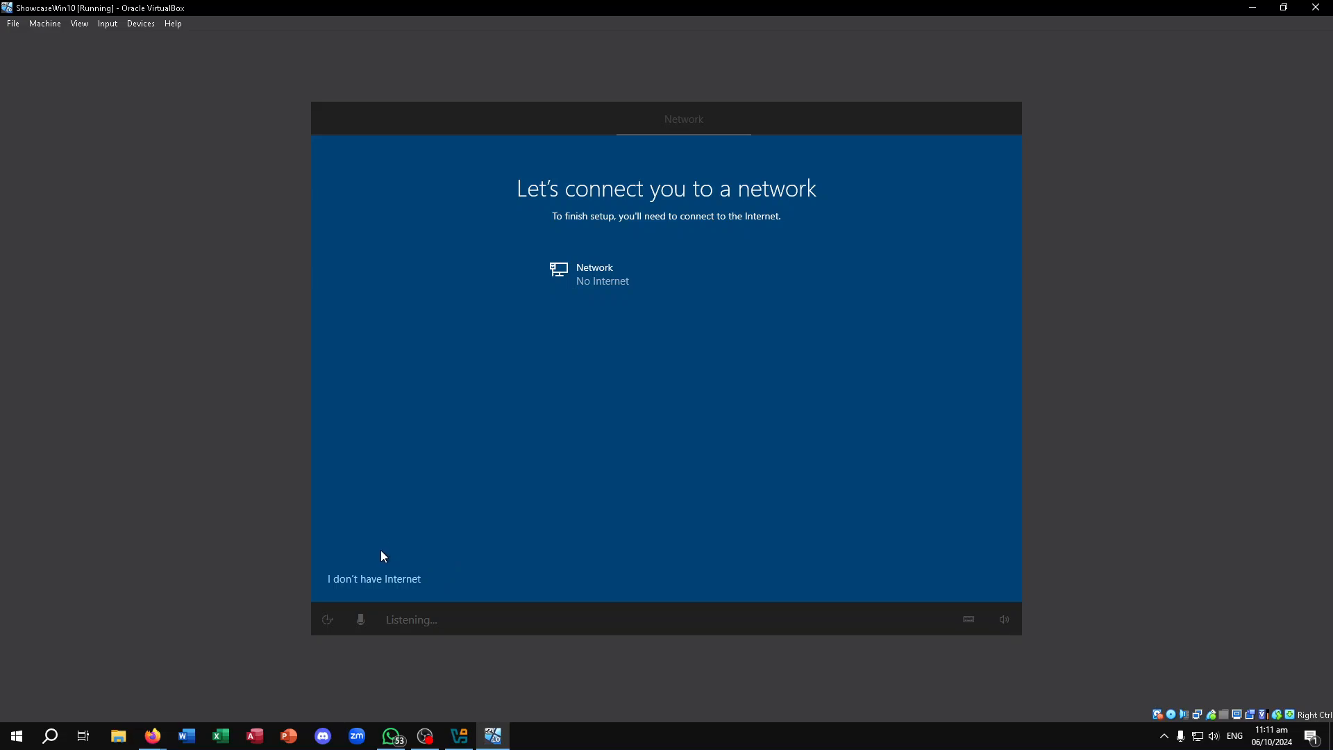
Decline connecting to the Internet and continue with limited setup.
click(383, 580)
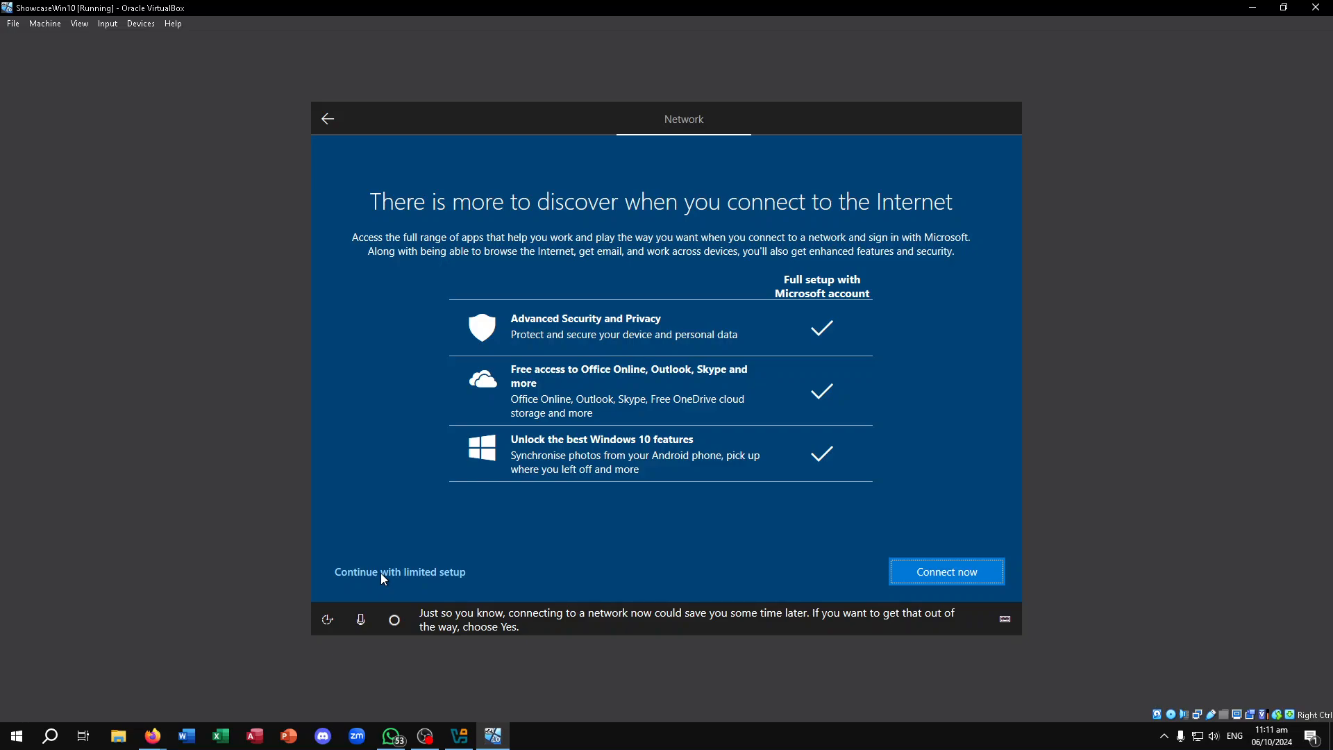
click(389, 571)
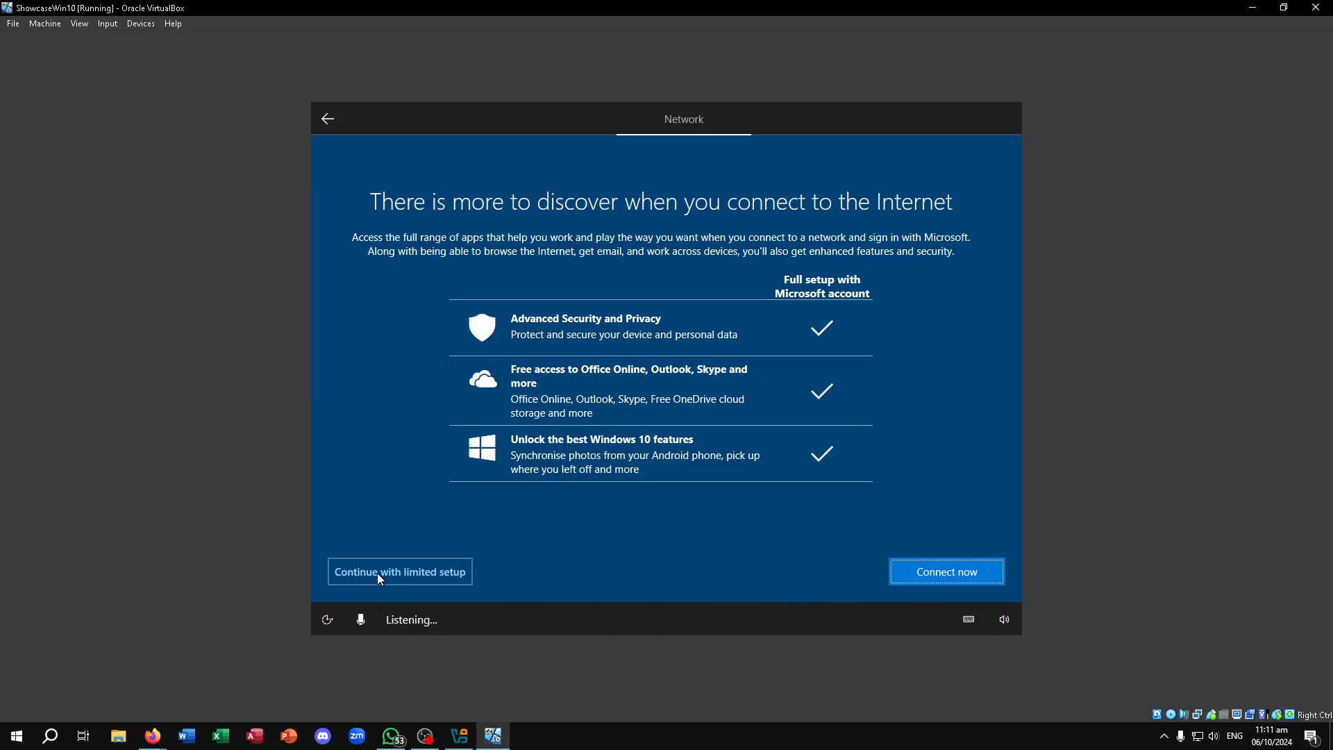
click(415, 577)
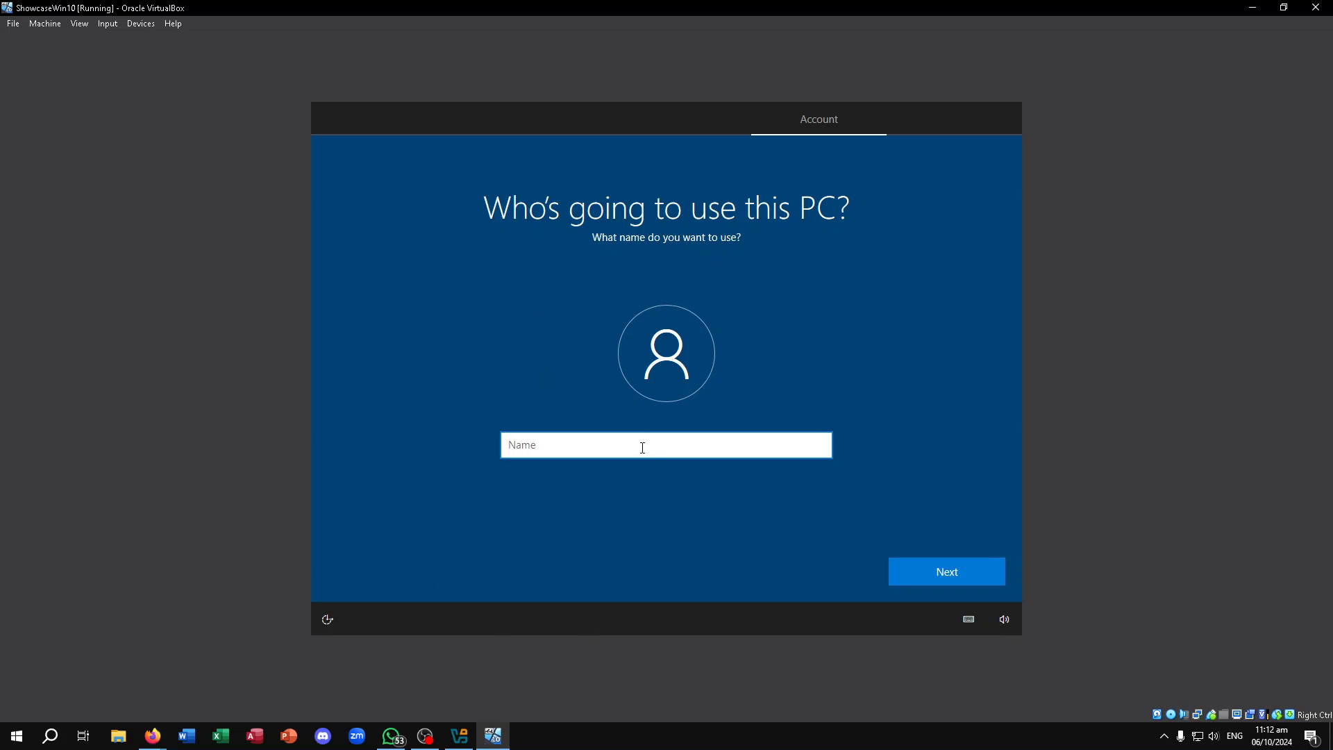
Enter the local account user's name and continue with the password left blank.
text(Aneesh)
key(BackSpace)
click(975, 573)
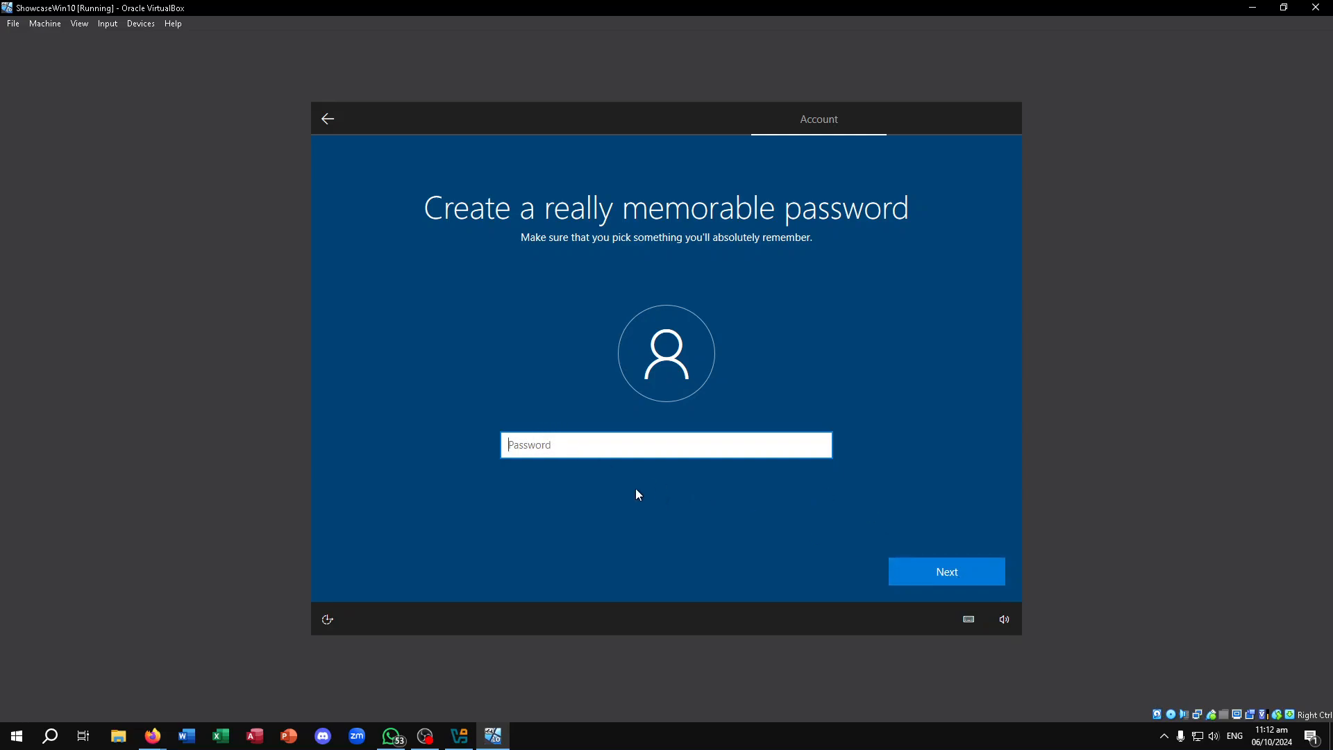
click(949, 571)
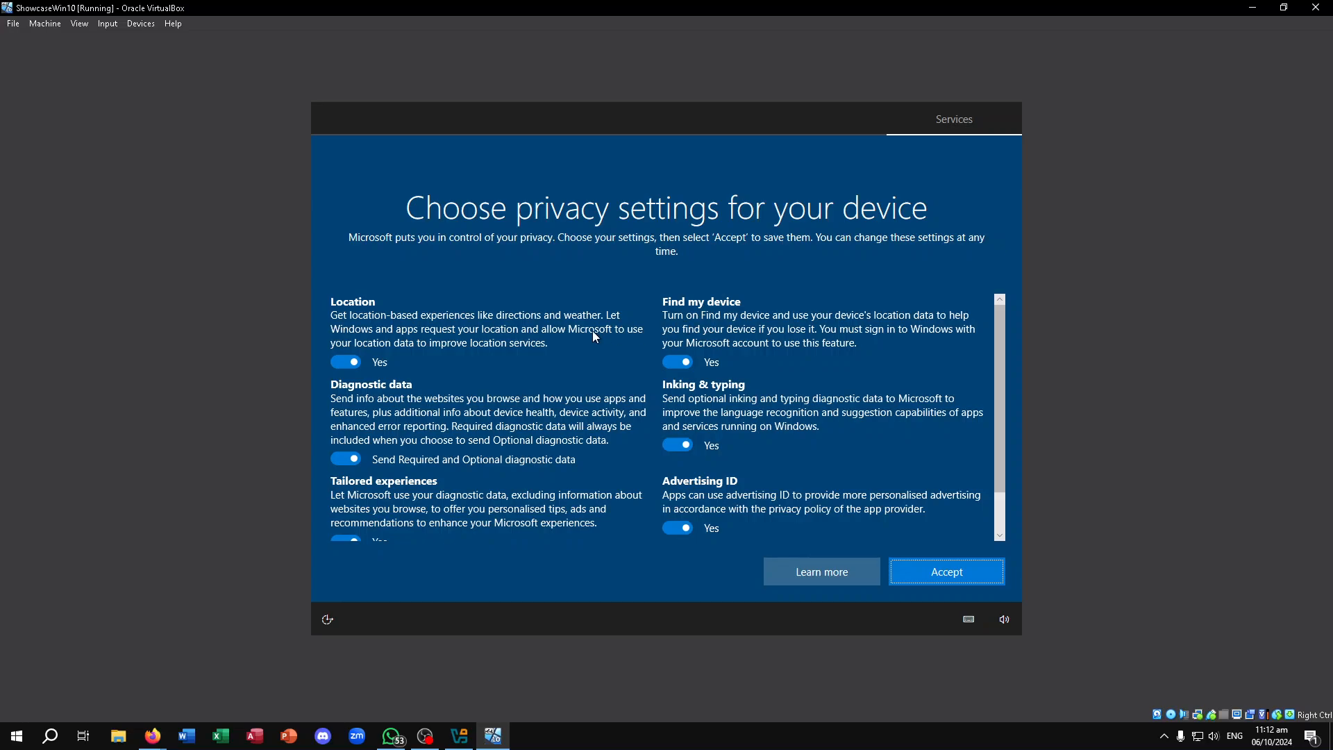
Turn off Location and Tailored experiences, and limit Diagnostic data to required data only.
scroll(535, 326, down, 2)
scroll(399, 339, up, 2)
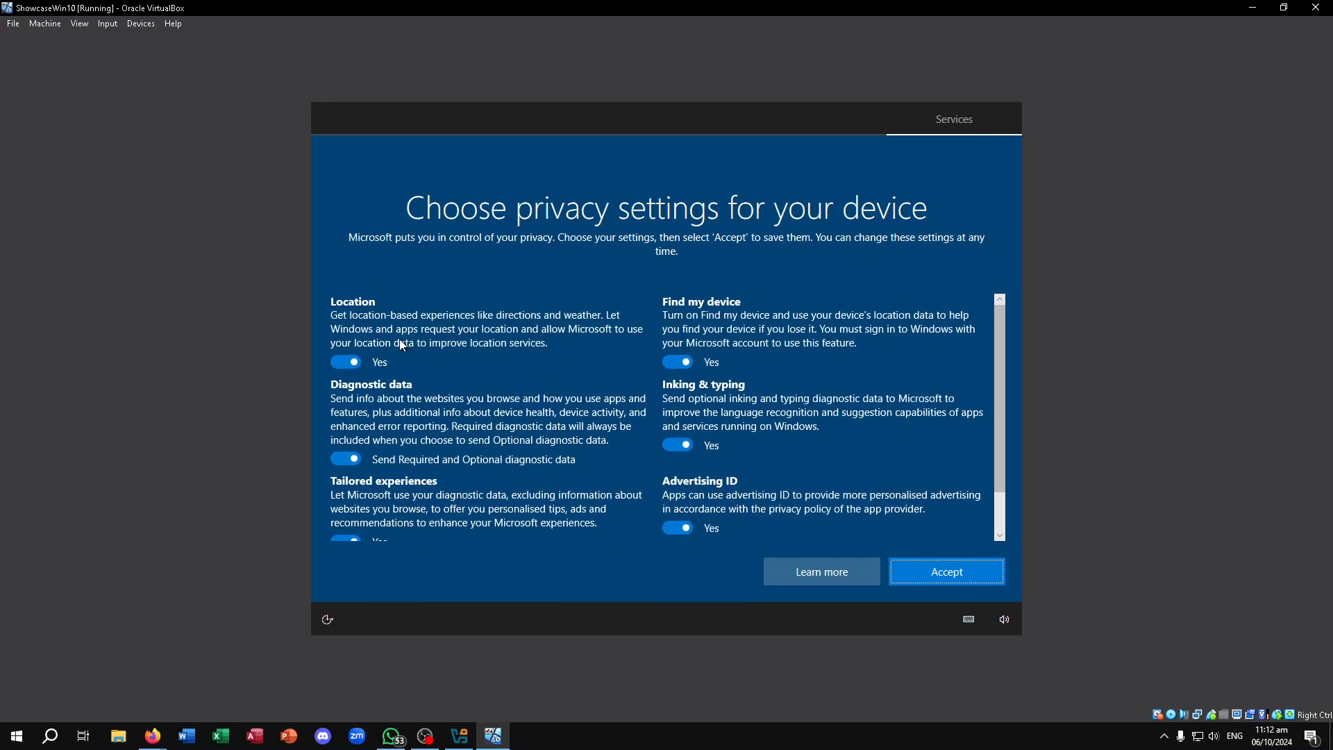
click(347, 361)
click(351, 459)
scroll(428, 428, down, 1)
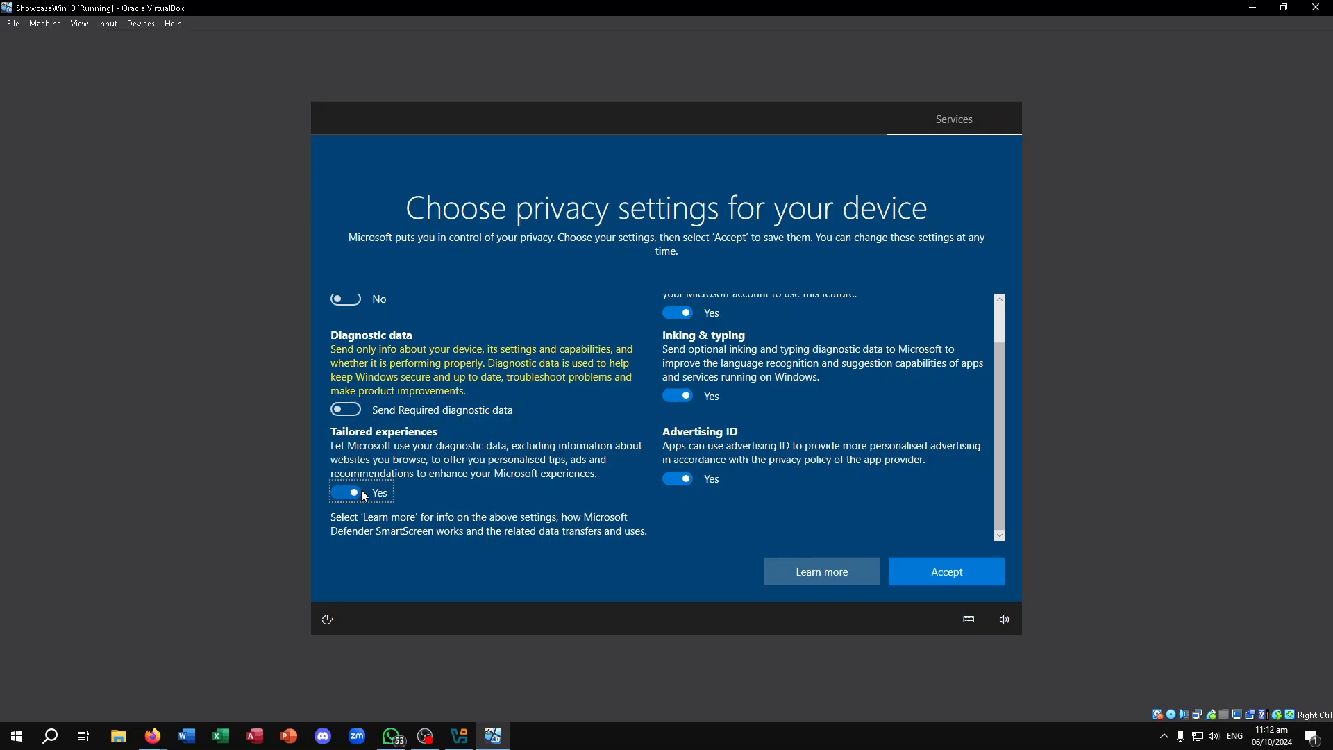
click(347, 493)
Turn off Advertising ID, Inking & typing and Find my device, and accept the privacy settings.
click(677, 492)
click(677, 409)
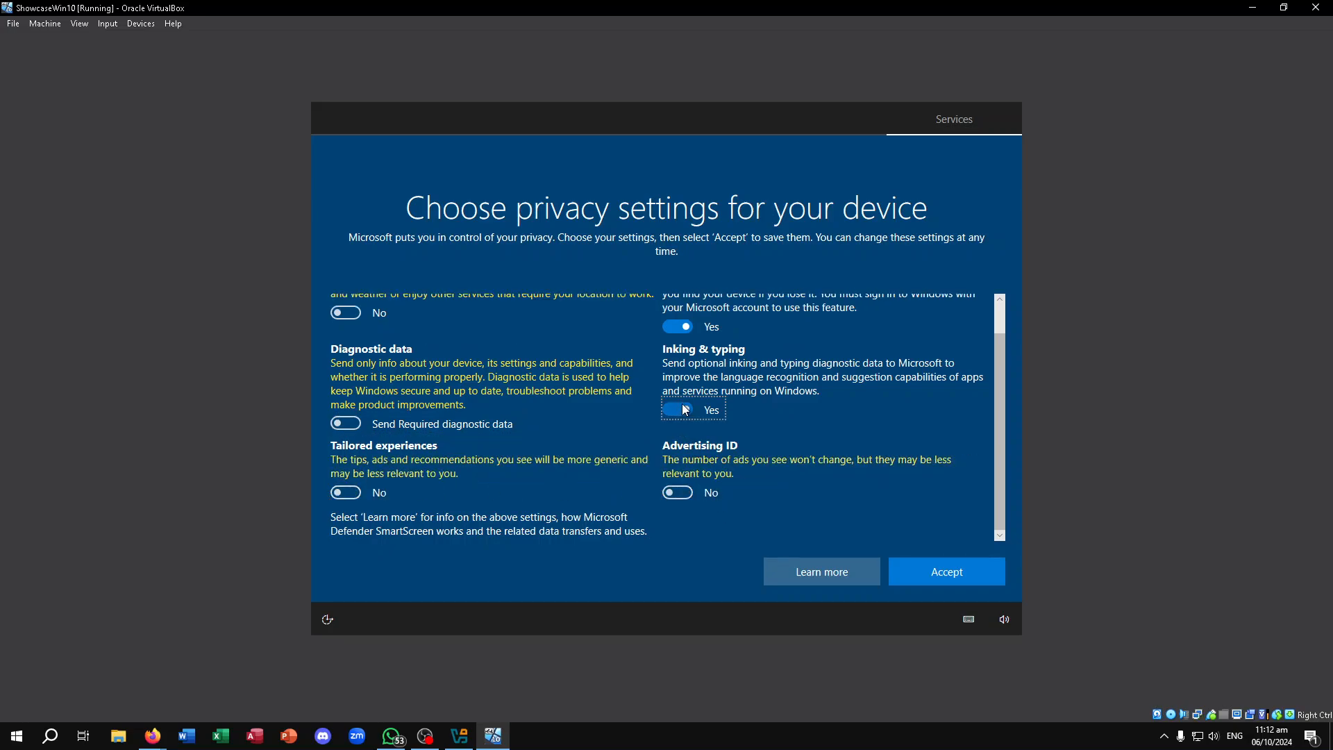
click(687, 328)
scroll(807, 370, up, 1)
scroll(807, 369, down, 1)
scroll(806, 371, up, 1)
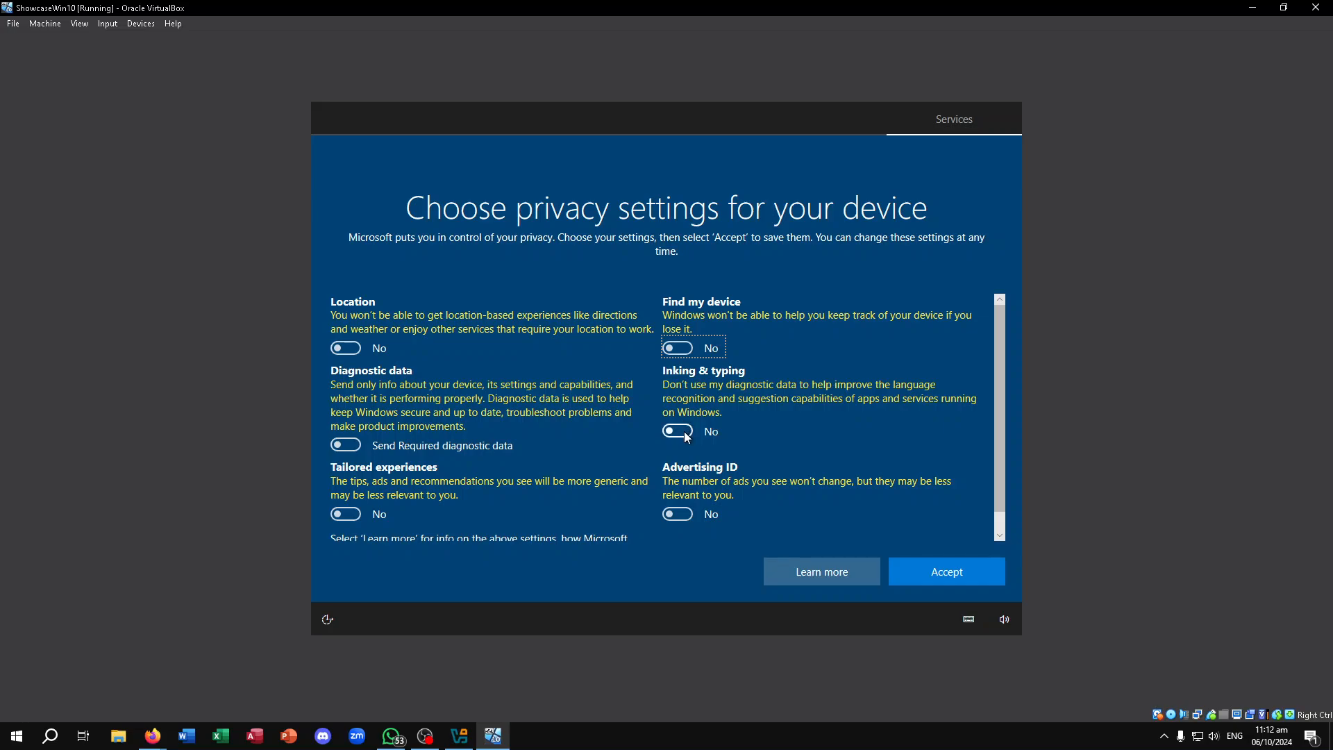
scroll(852, 484, down, 1)
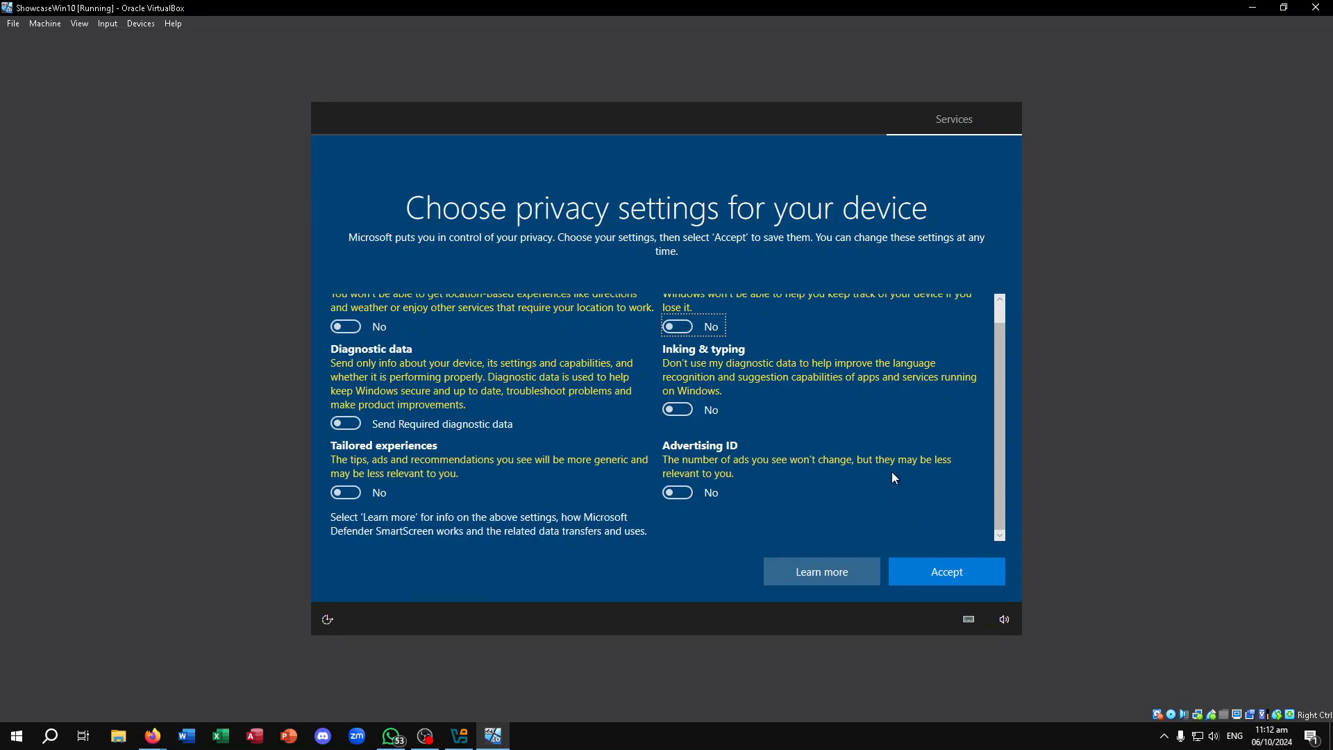
click(937, 575)
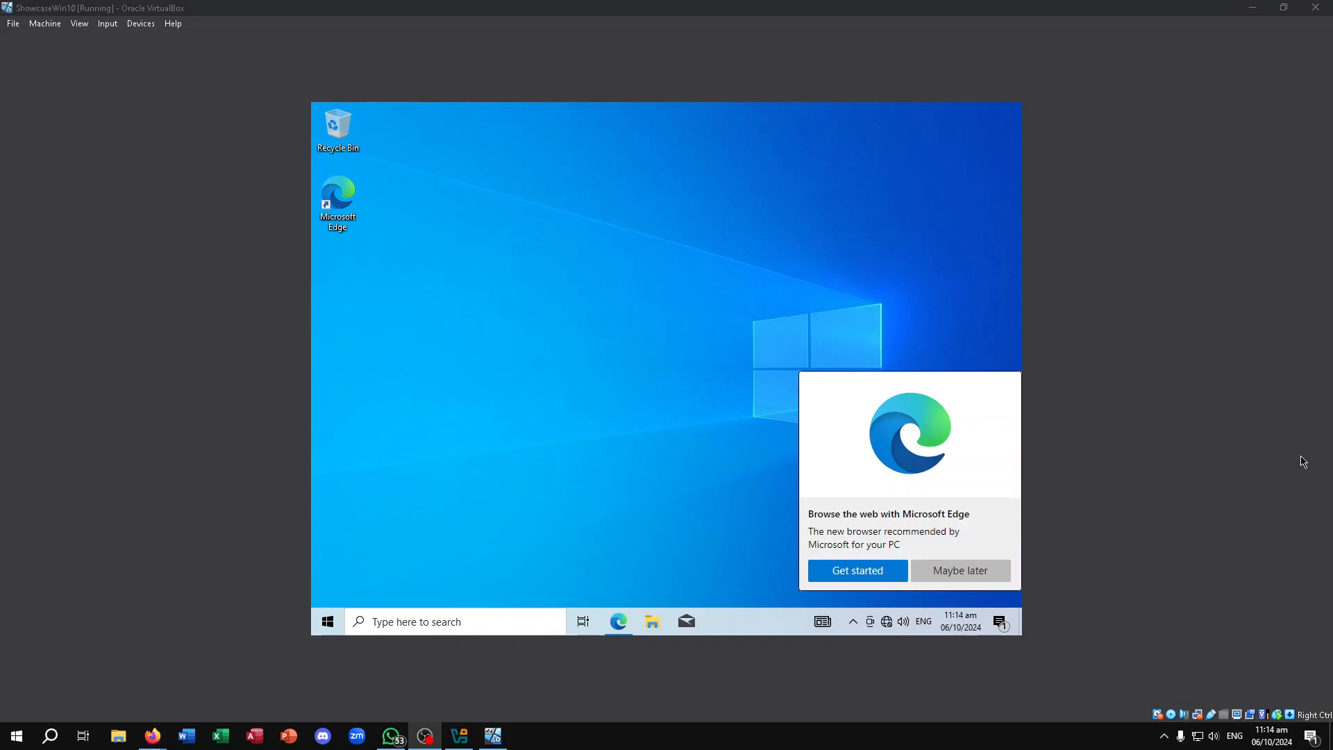
Dismiss the Microsoft Edge offer and unpin every tile of the Explore group, including the Play folder, from Start.
click(967, 571)
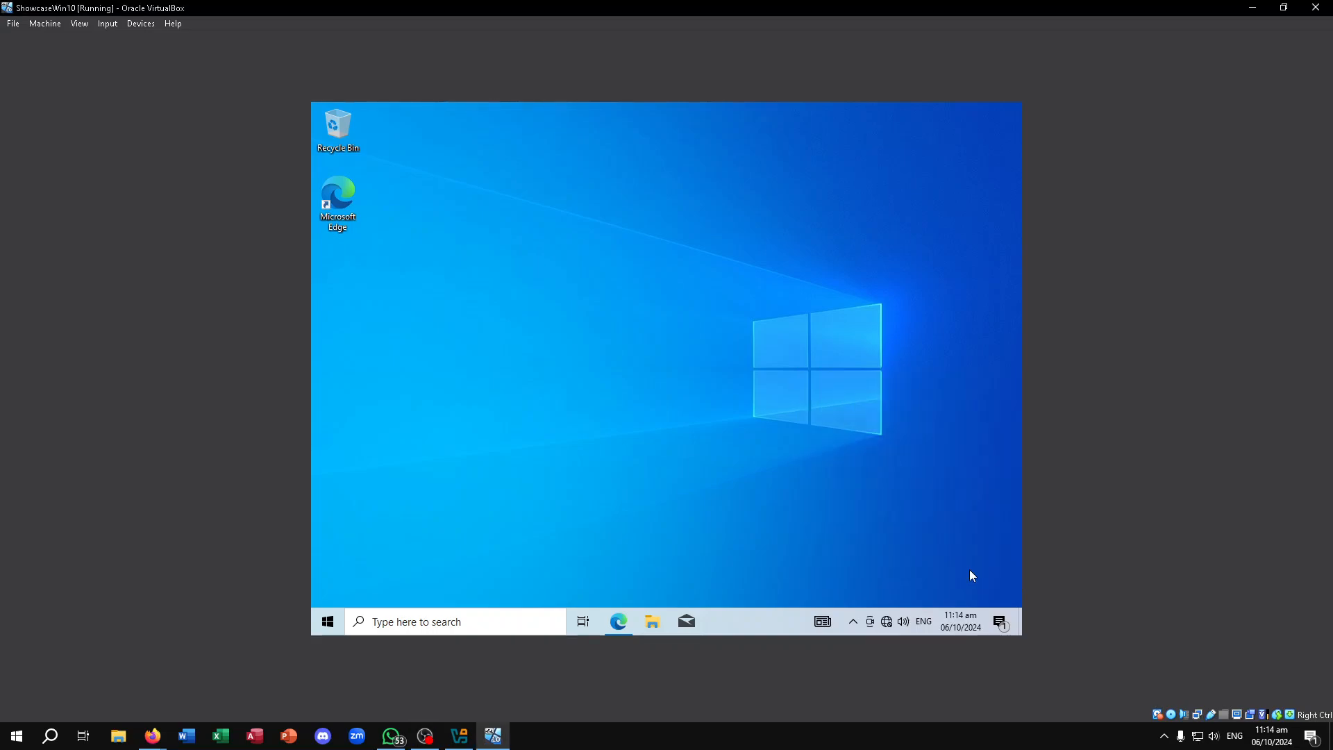
click(323, 627)
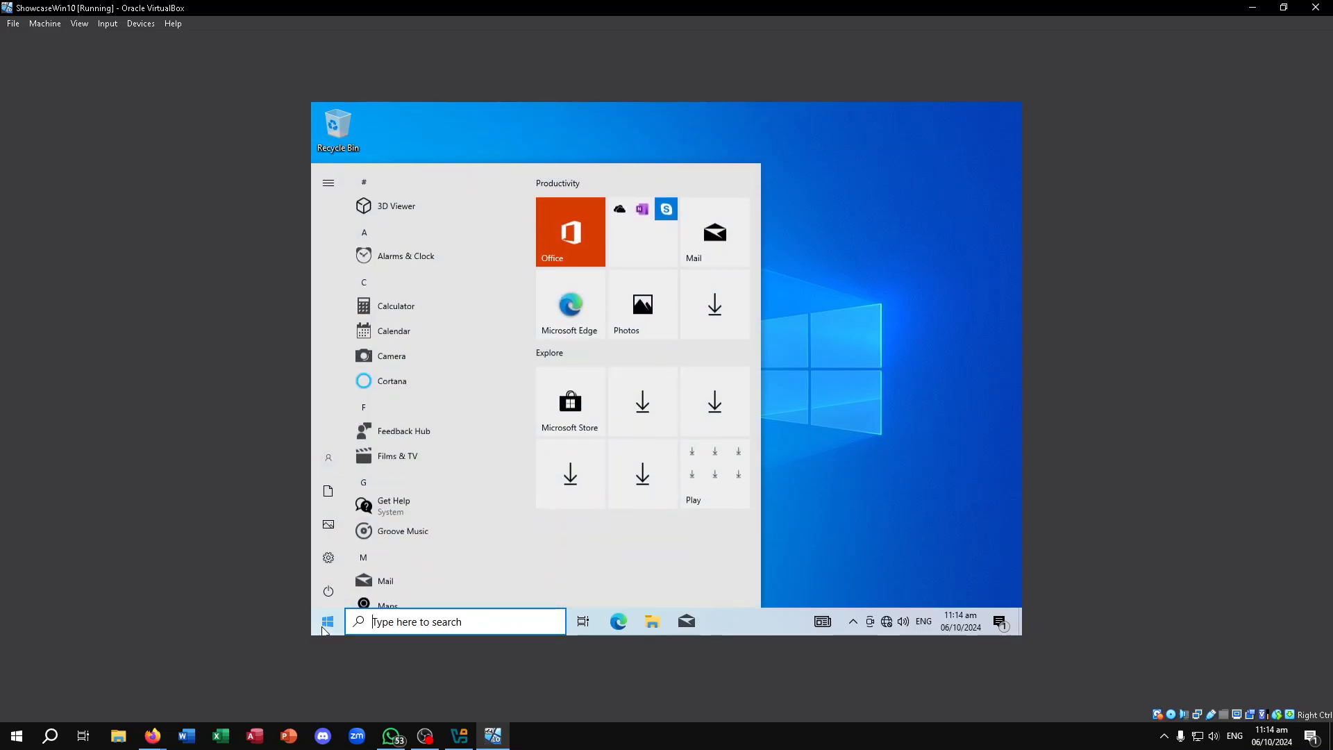
right_click(644, 404)
click(684, 416)
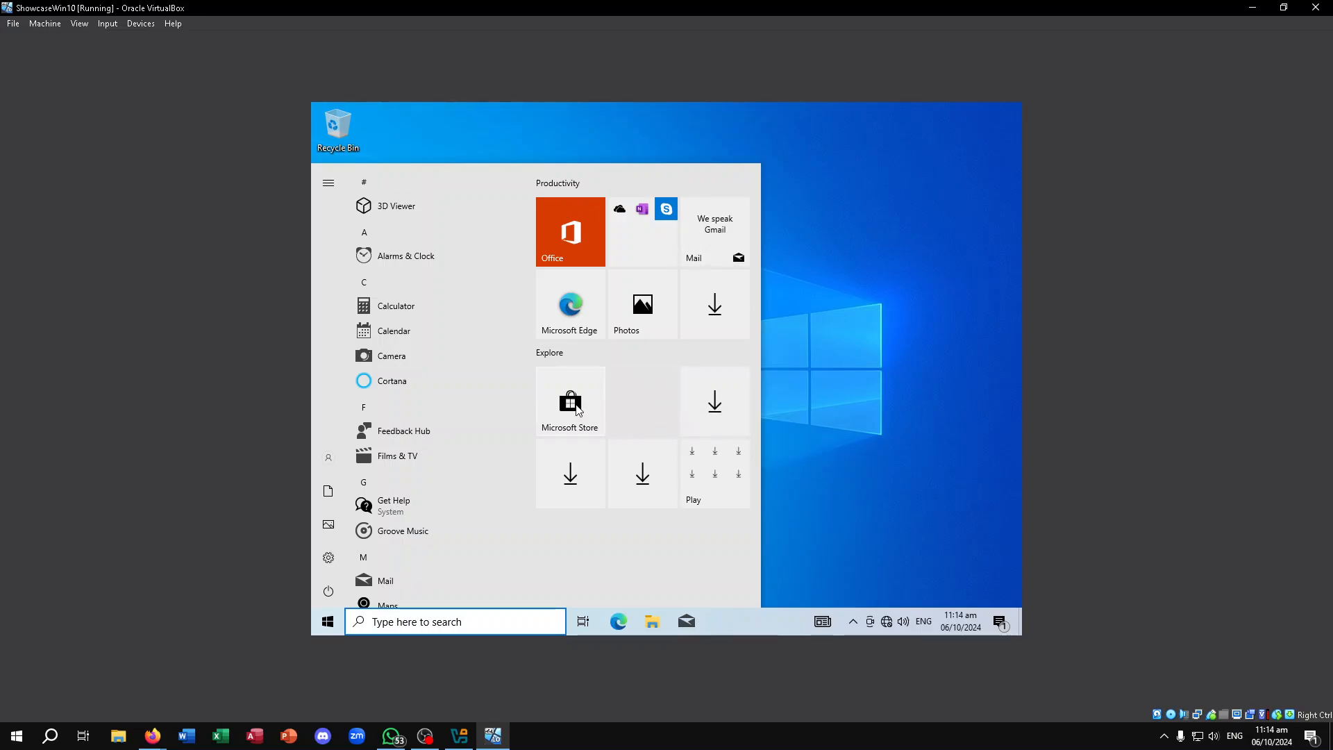
right_click(577, 406)
click(638, 420)
right_click(576, 455)
click(615, 465)
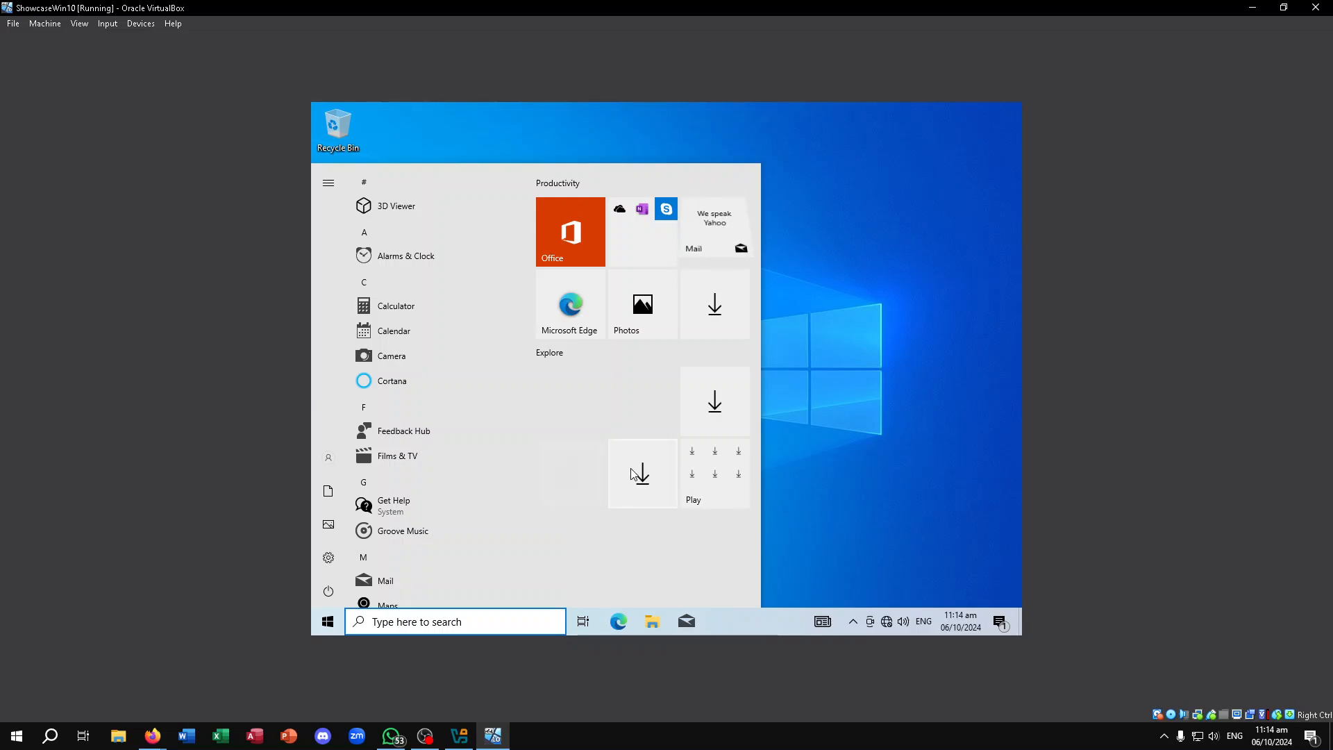
right_click(646, 473)
click(661, 482)
right_click(716, 470)
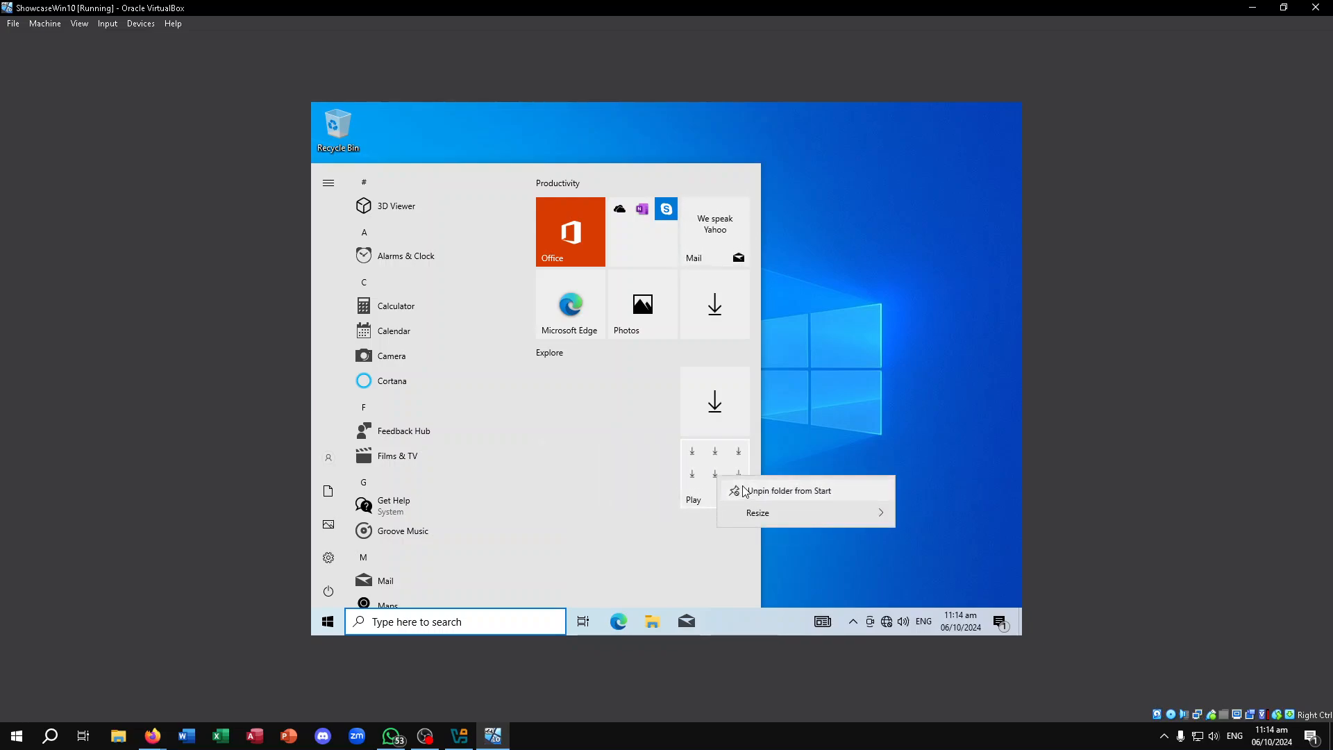
click(725, 486)
right_click(715, 420)
click(725, 436)
Unpin all tiles of the Productivity group from Start, including Photos, Microsoft Edge, Office, the app folder and Mail.
right_click(715, 305)
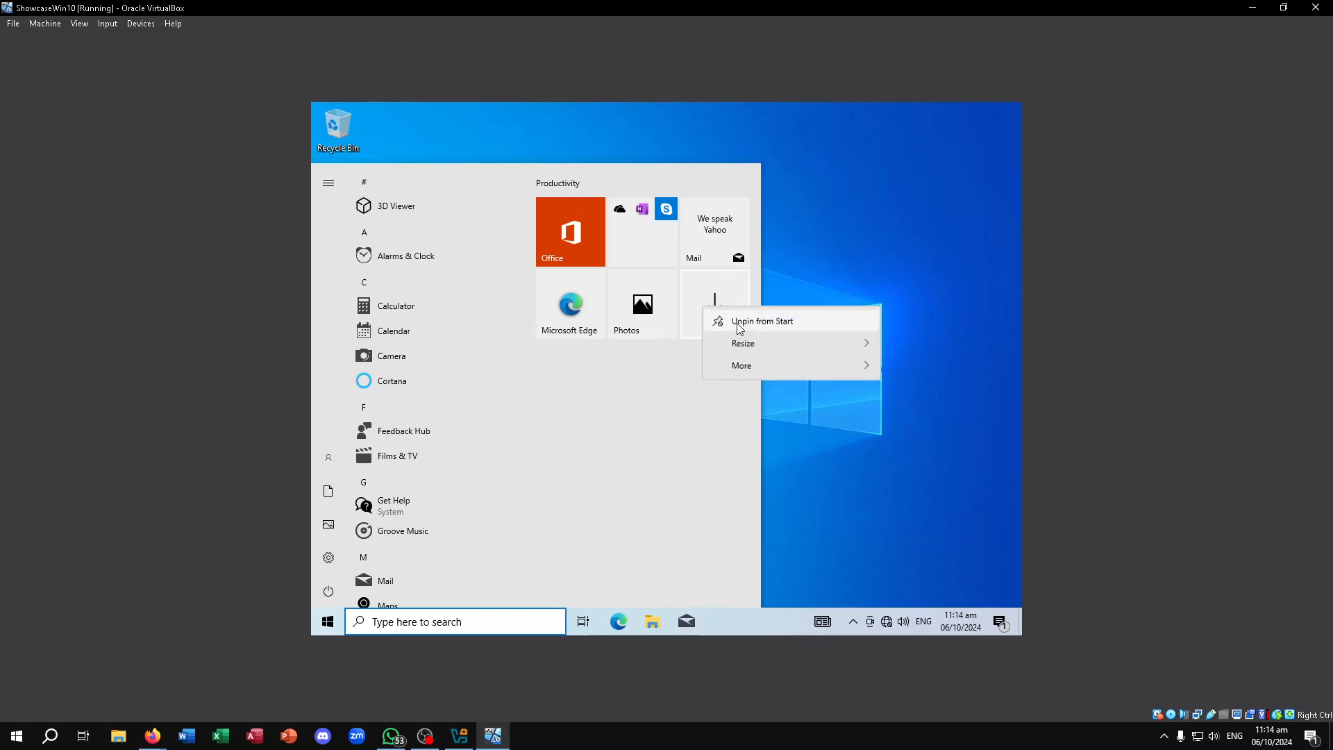
click(726, 322)
right_click(646, 306)
click(684, 313)
right_click(573, 306)
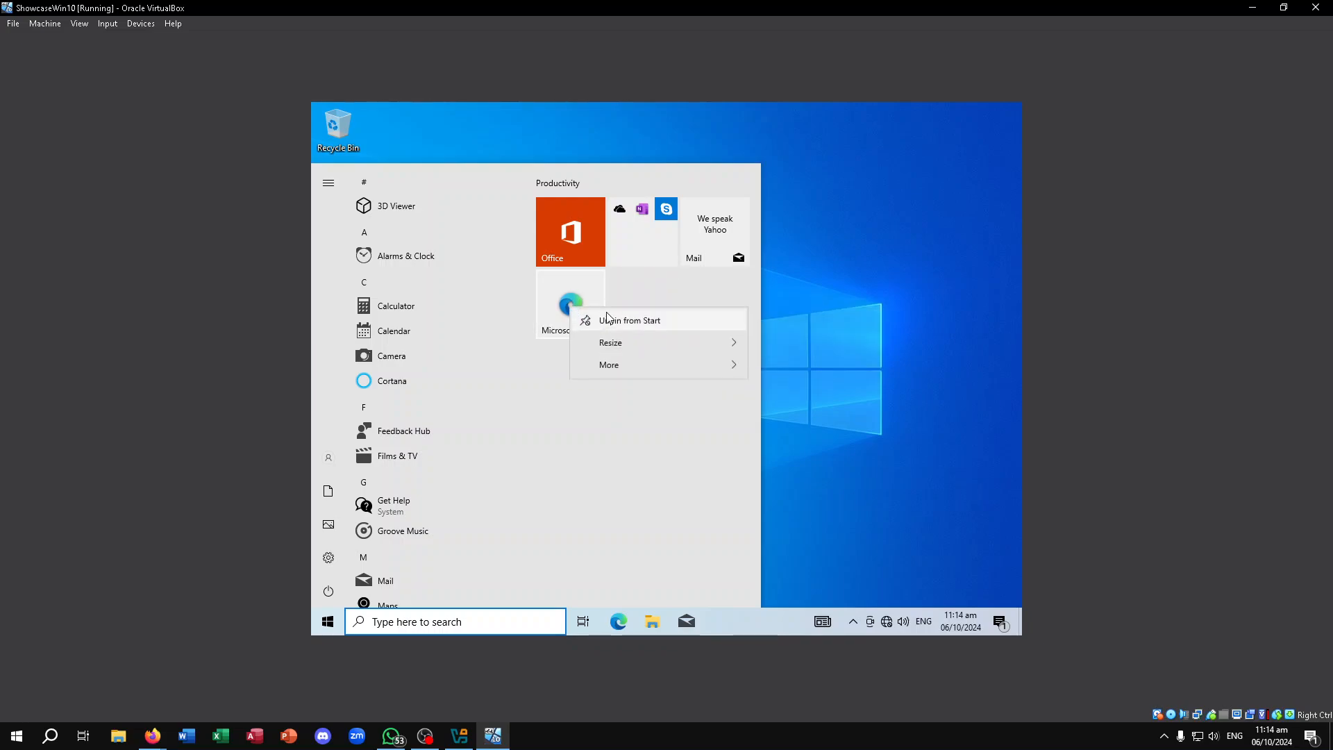
click(625, 318)
right_click(573, 240)
click(621, 248)
right_click(644, 230)
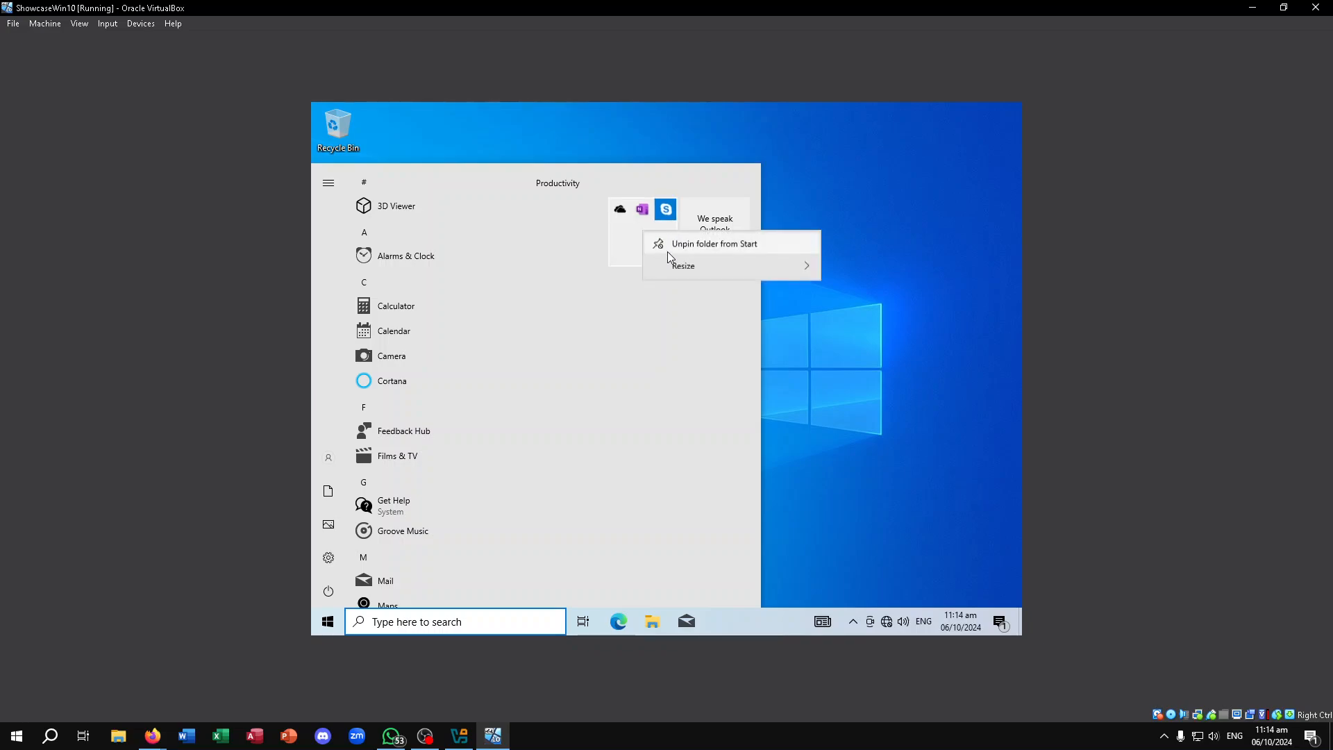
click(684, 246)
right_click(722, 236)
click(750, 252)
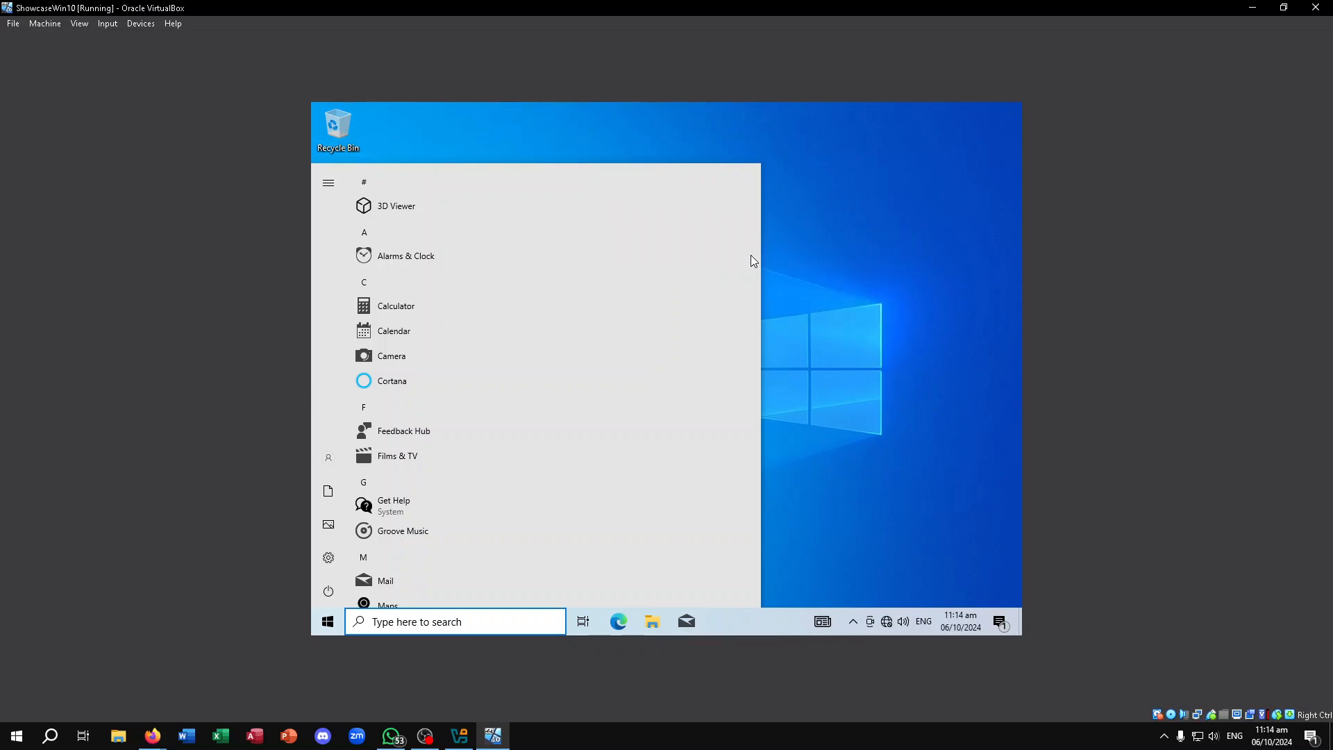
Narrow the Start menu to the width of its app list and look through the installed apps.
drag(761, 271, 380, 310)
scroll(436, 361, down, 10)
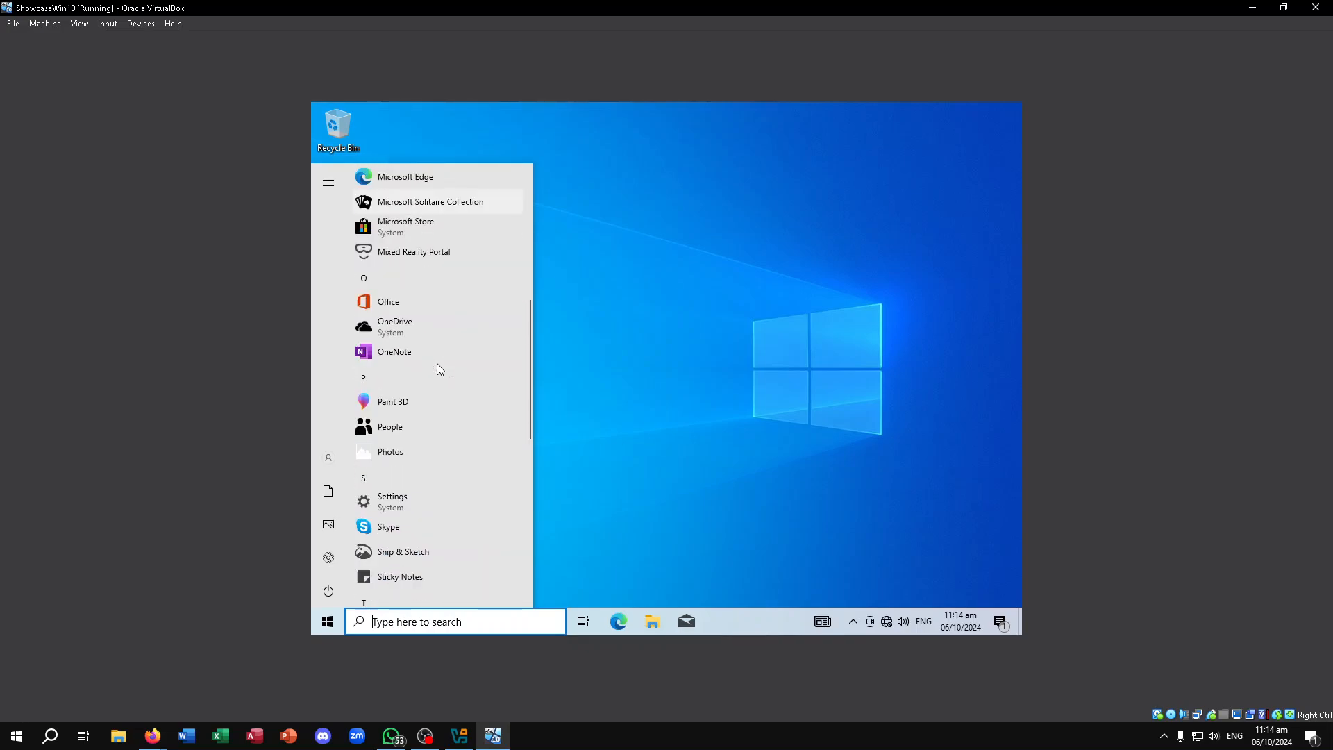
scroll(439, 370, down, 3)
click(582, 412)
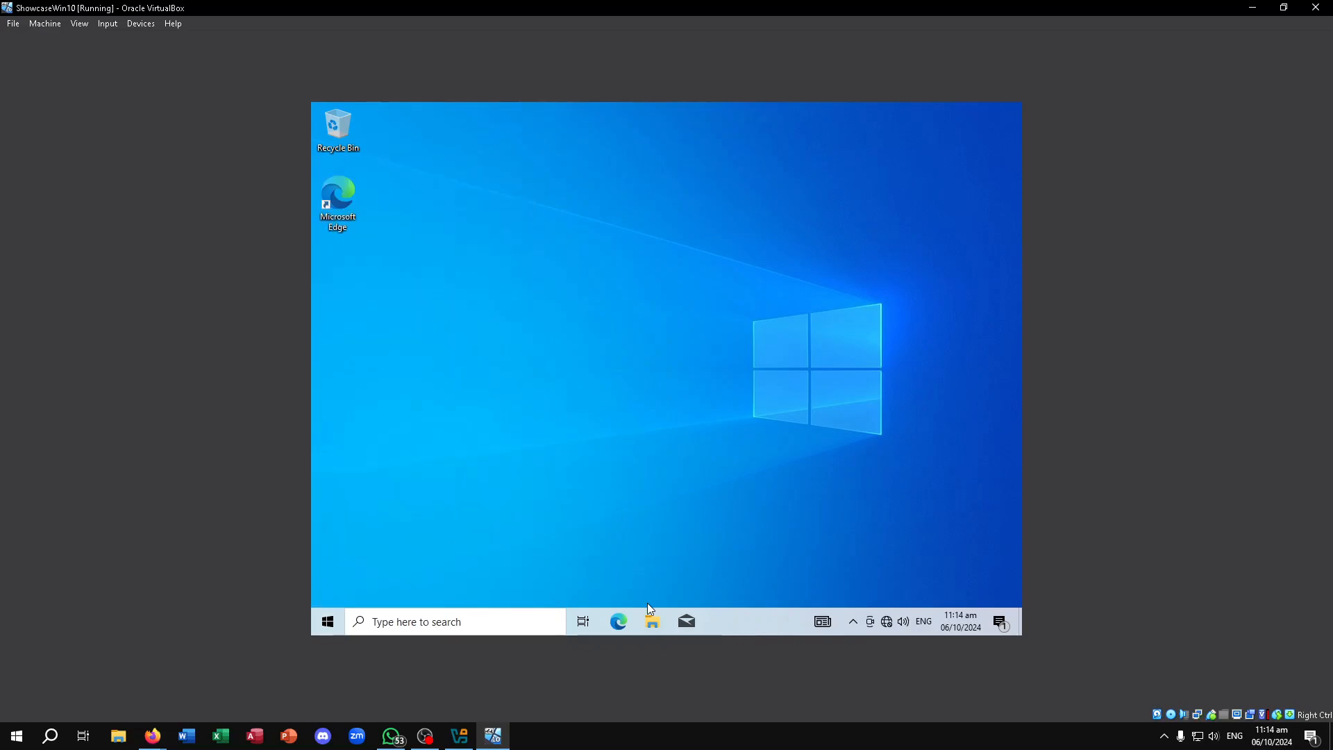
Open This PC in the virtual machine's File Explorer to view its folders and drives.
click(658, 629)
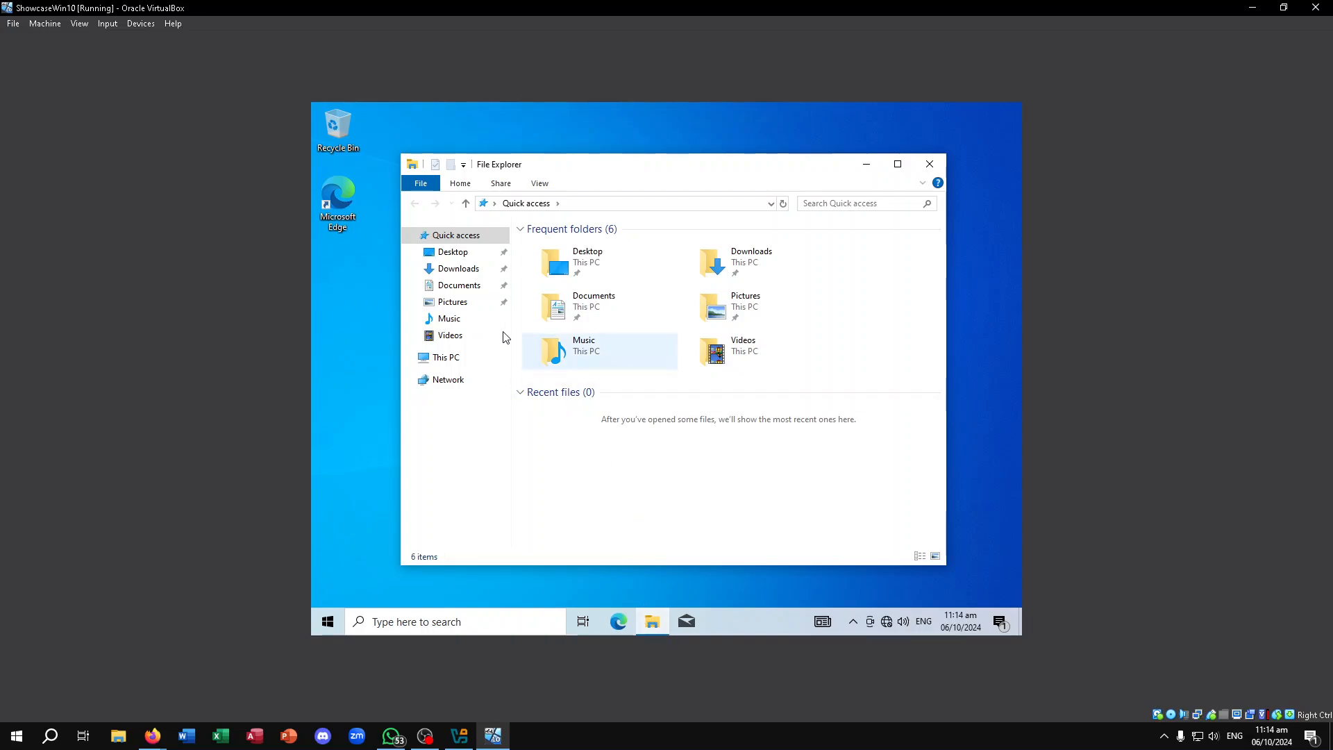
click(448, 358)
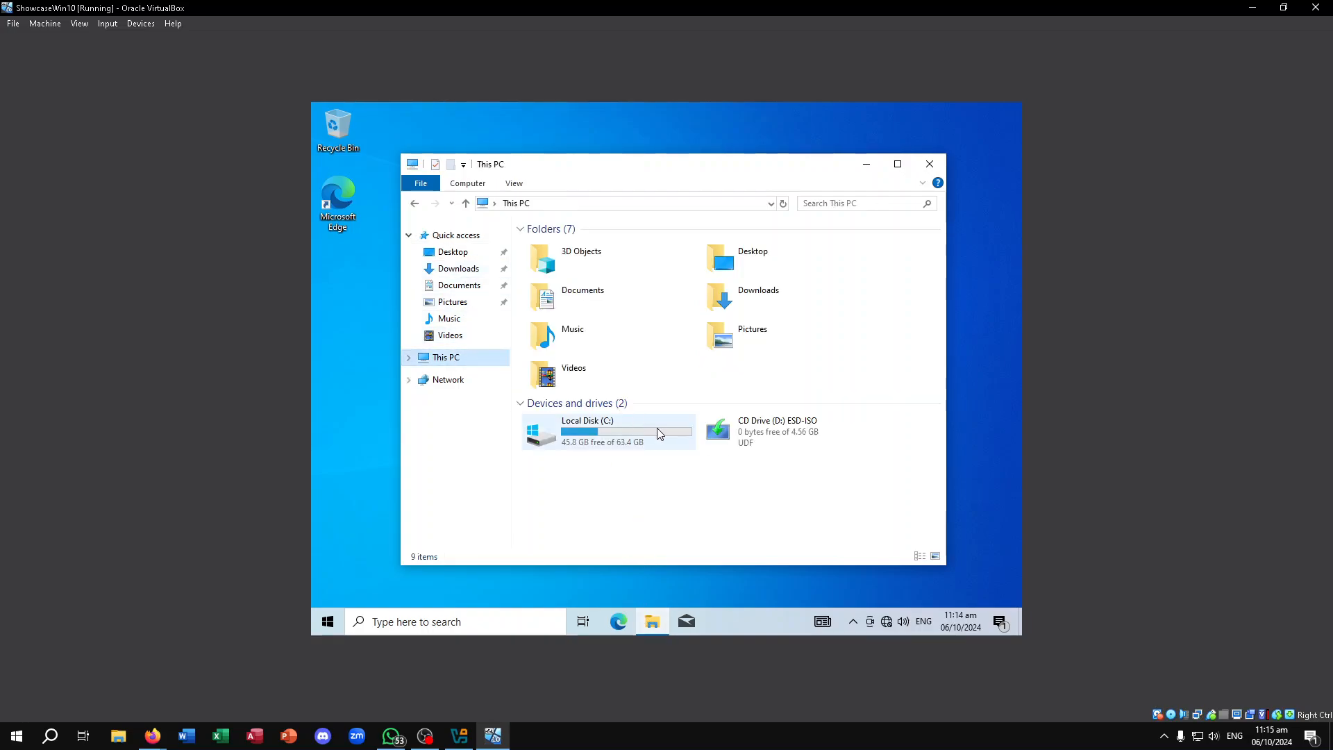
View the contents of Local Disk (C:), return to This PC and close File Explorer.
double_click(632, 448)
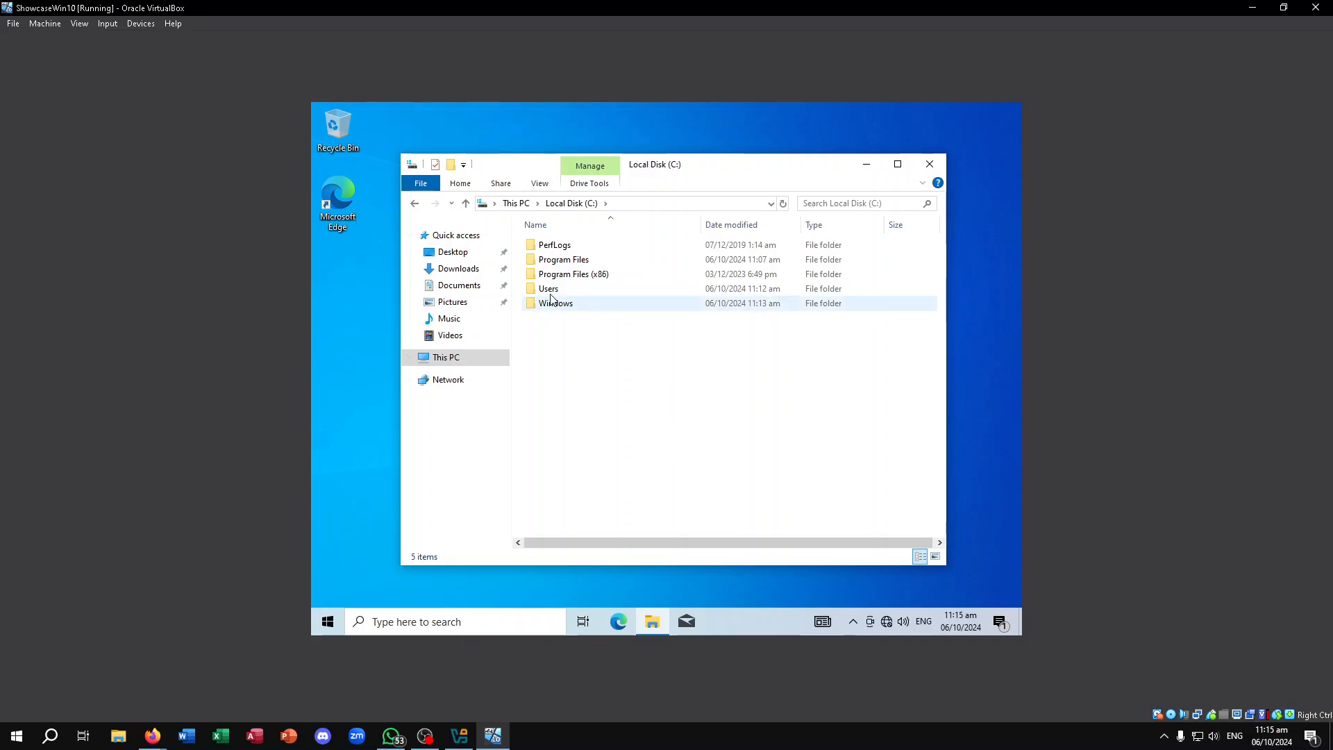
click(466, 204)
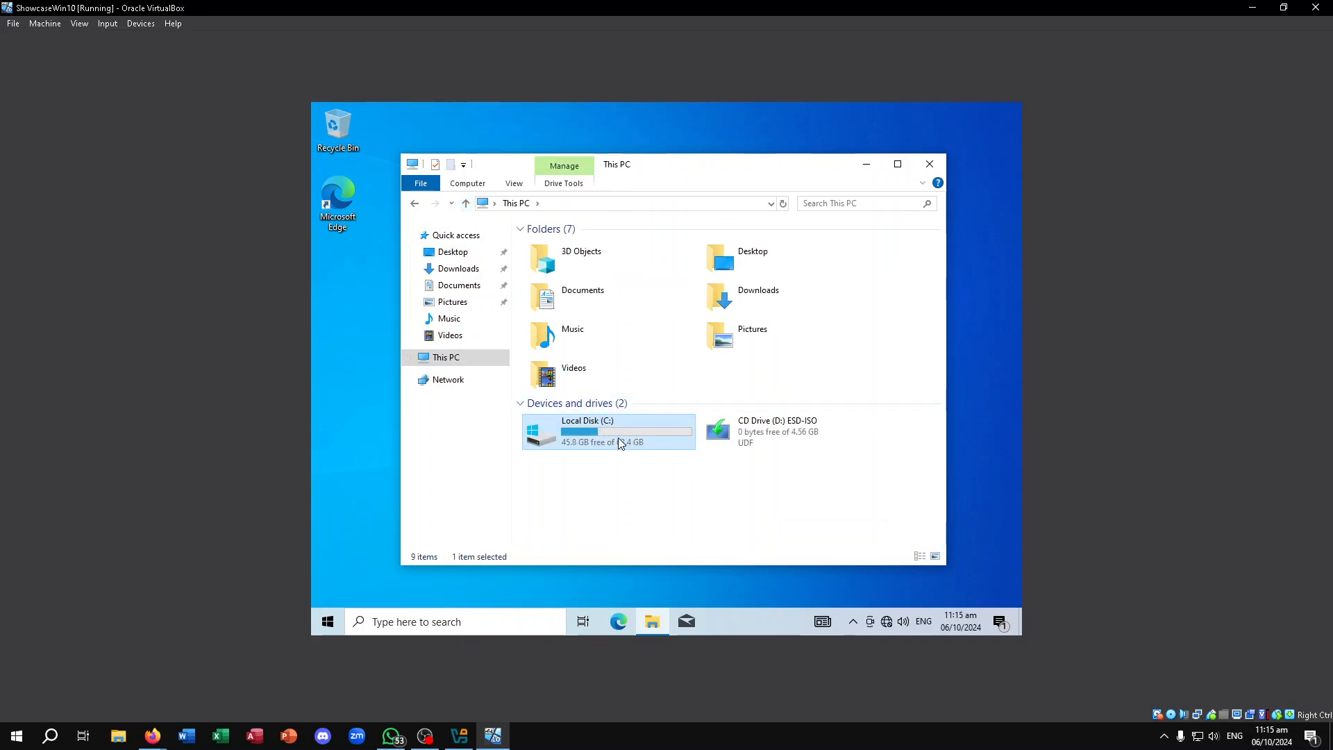
click(930, 164)
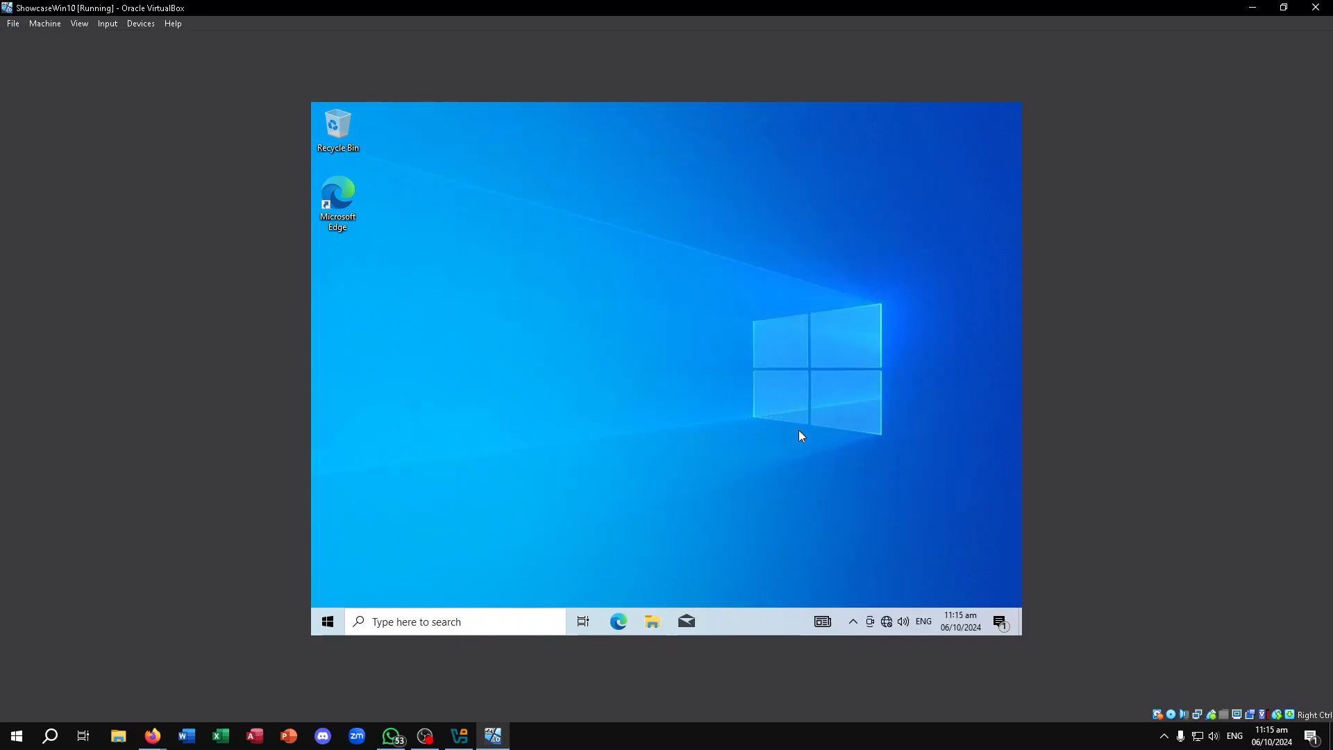
Search the virtual machine's Windows for "disk part" and open Disk Management from the best match.
click(333, 623)
text(disk aprt)
key(BackSpace)
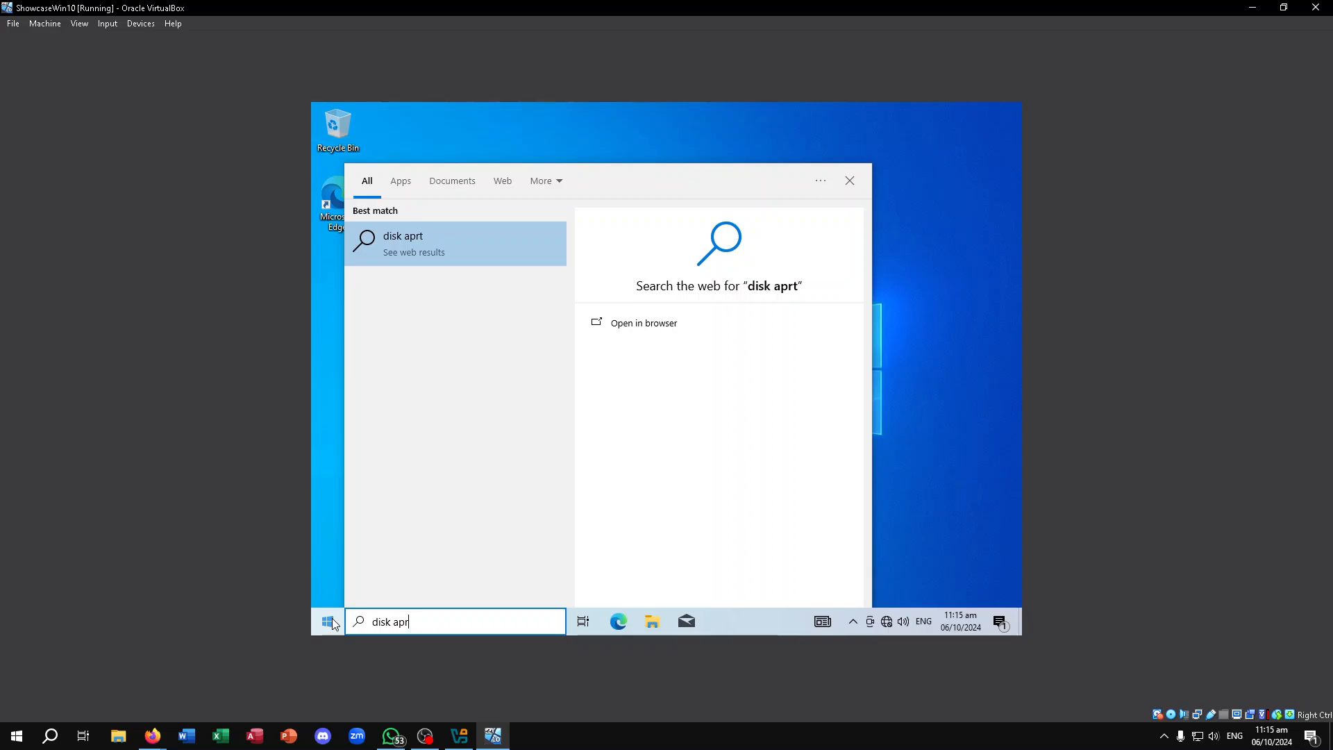
key(BackSpace)
key(BackSpace)
key(BackSpace)
text(part)
key(Return)
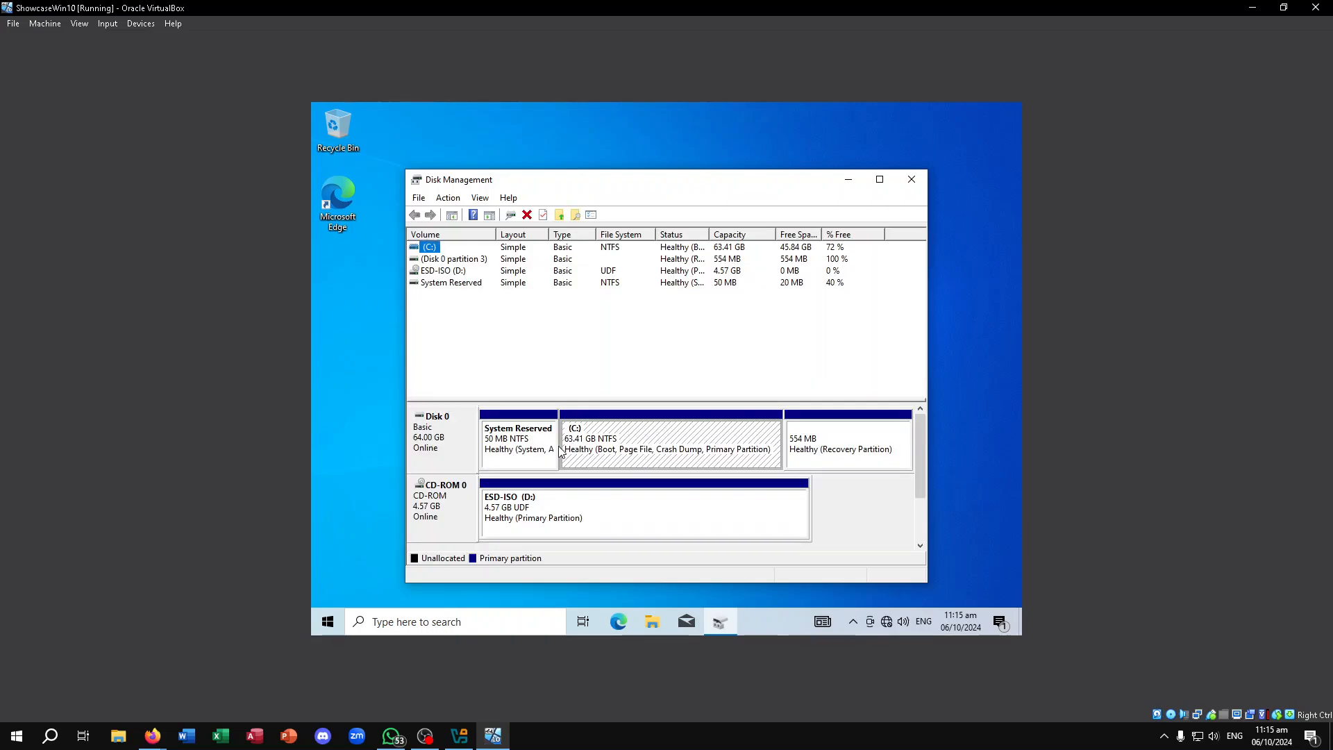
Examine Disk 0 with its recovery and C: partitions in Disk Management, and close the window.
click(450, 450)
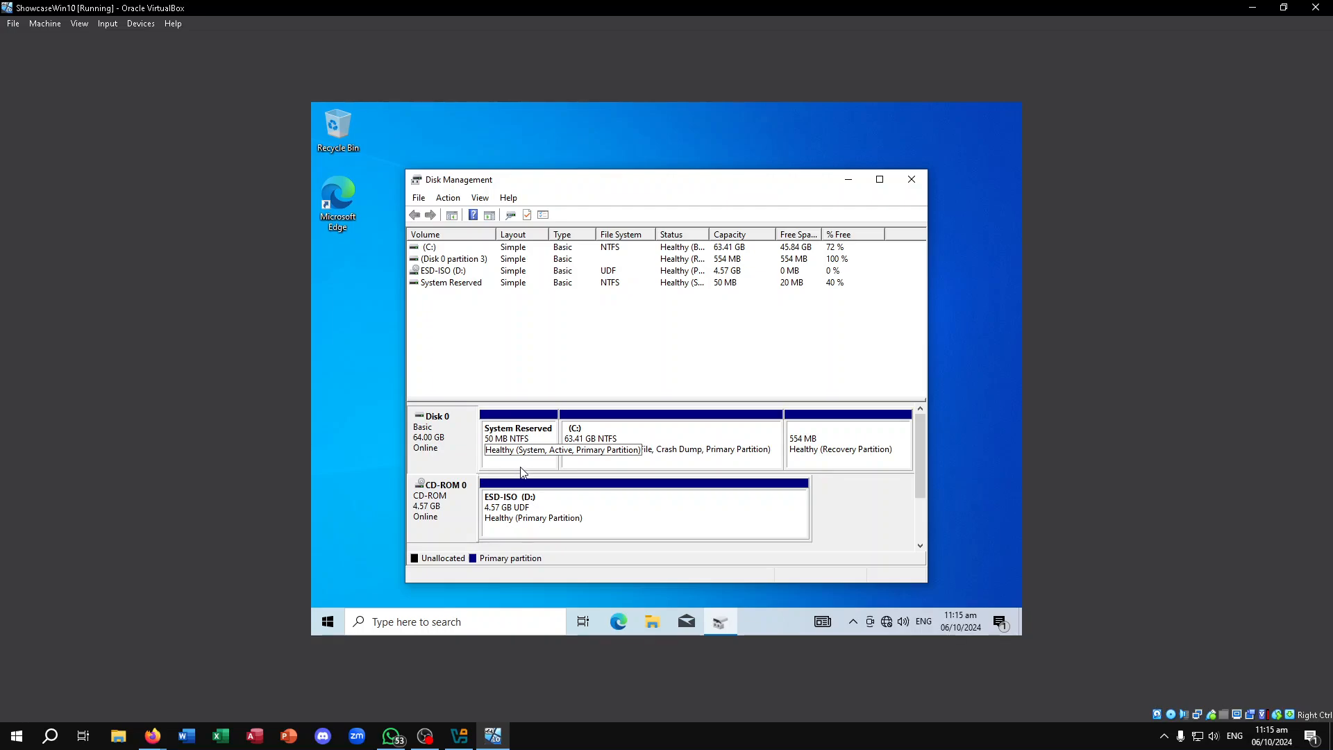
click(850, 452)
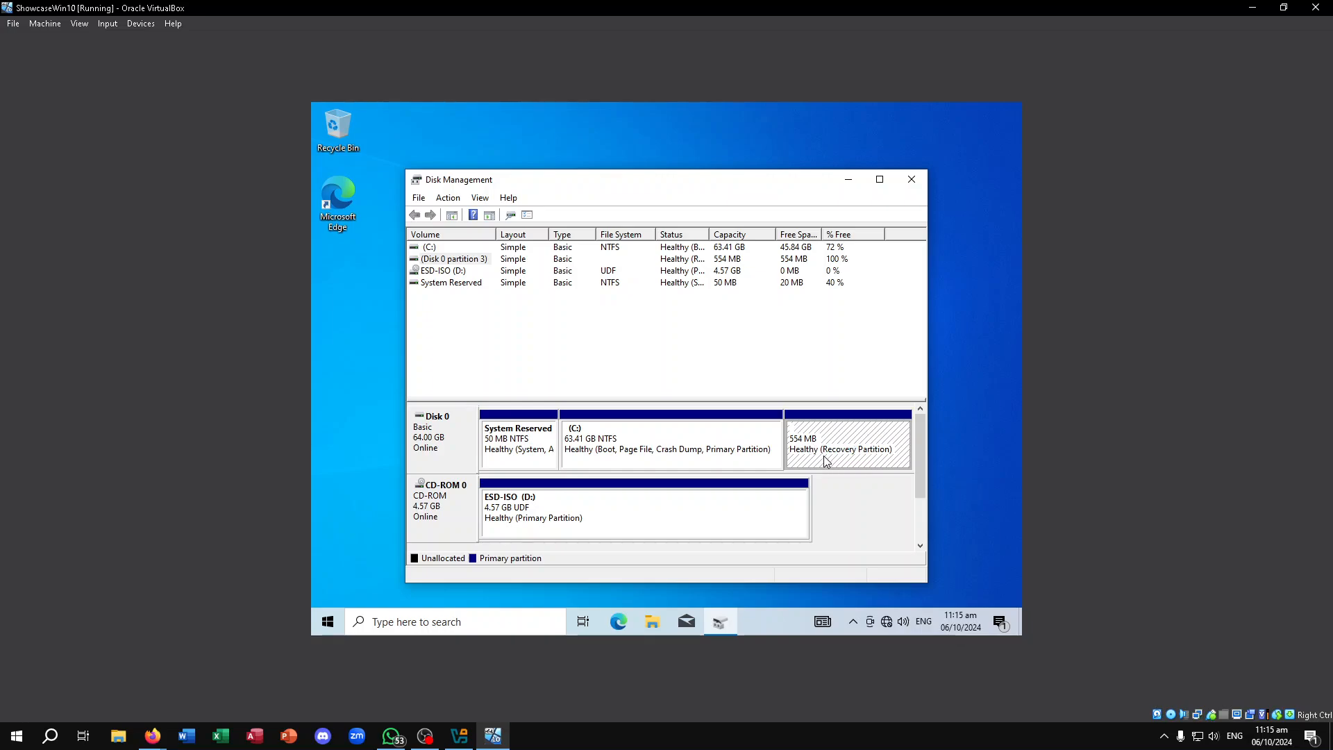
click(657, 456)
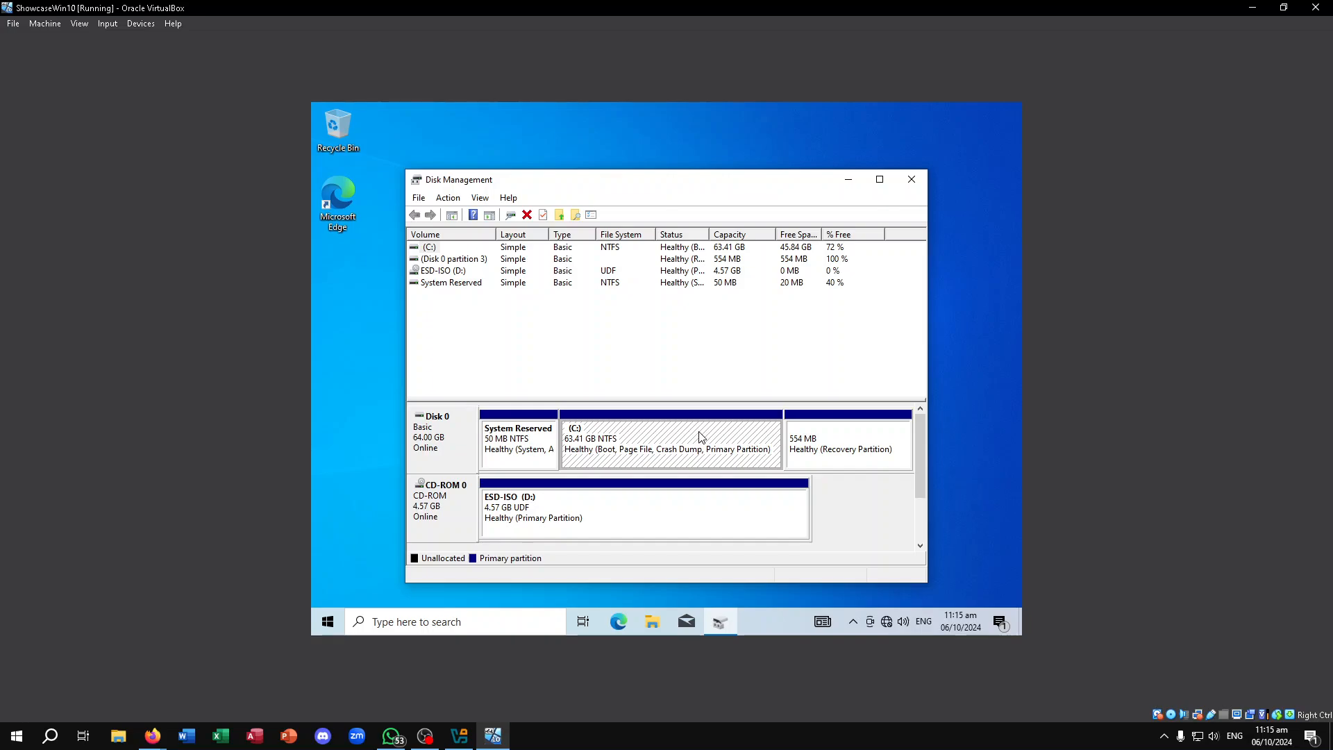
click(911, 179)
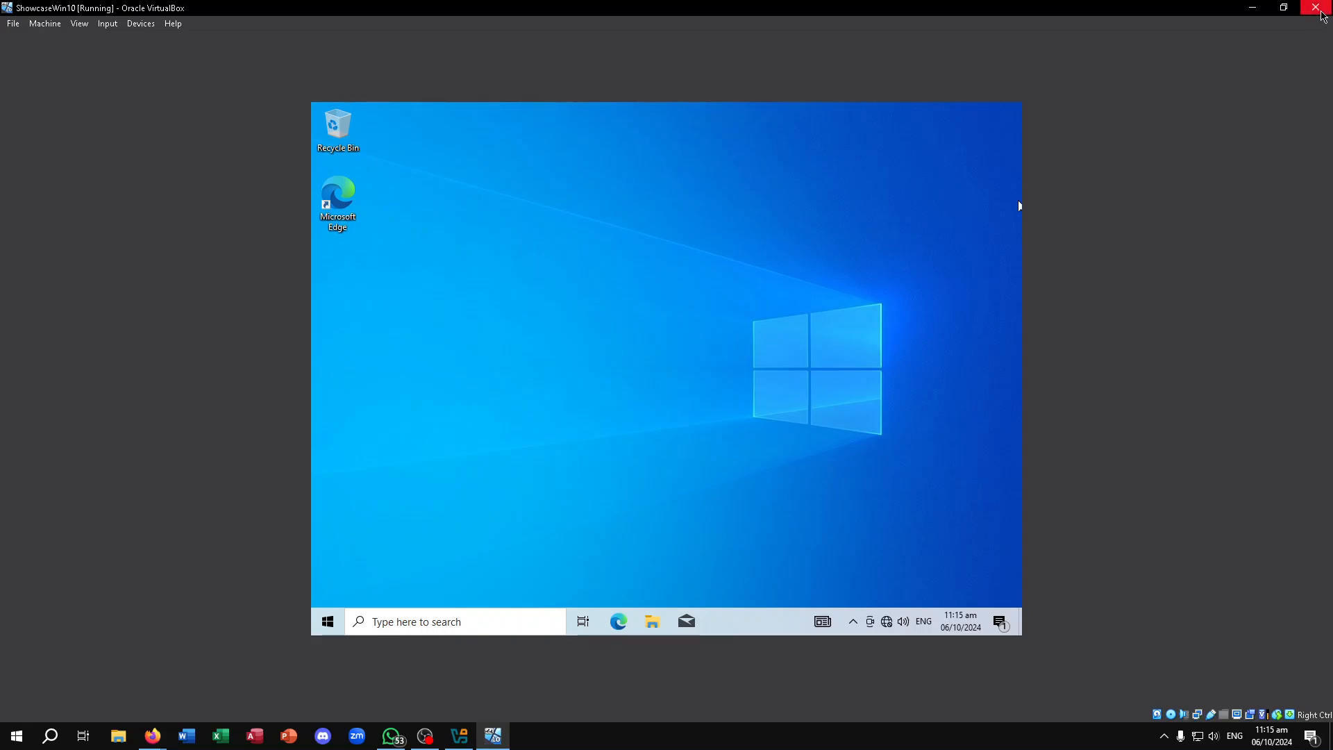
View the virtual machine's close options without applying one, and shut down Windows from inside the guest system.
click(1321, 10)
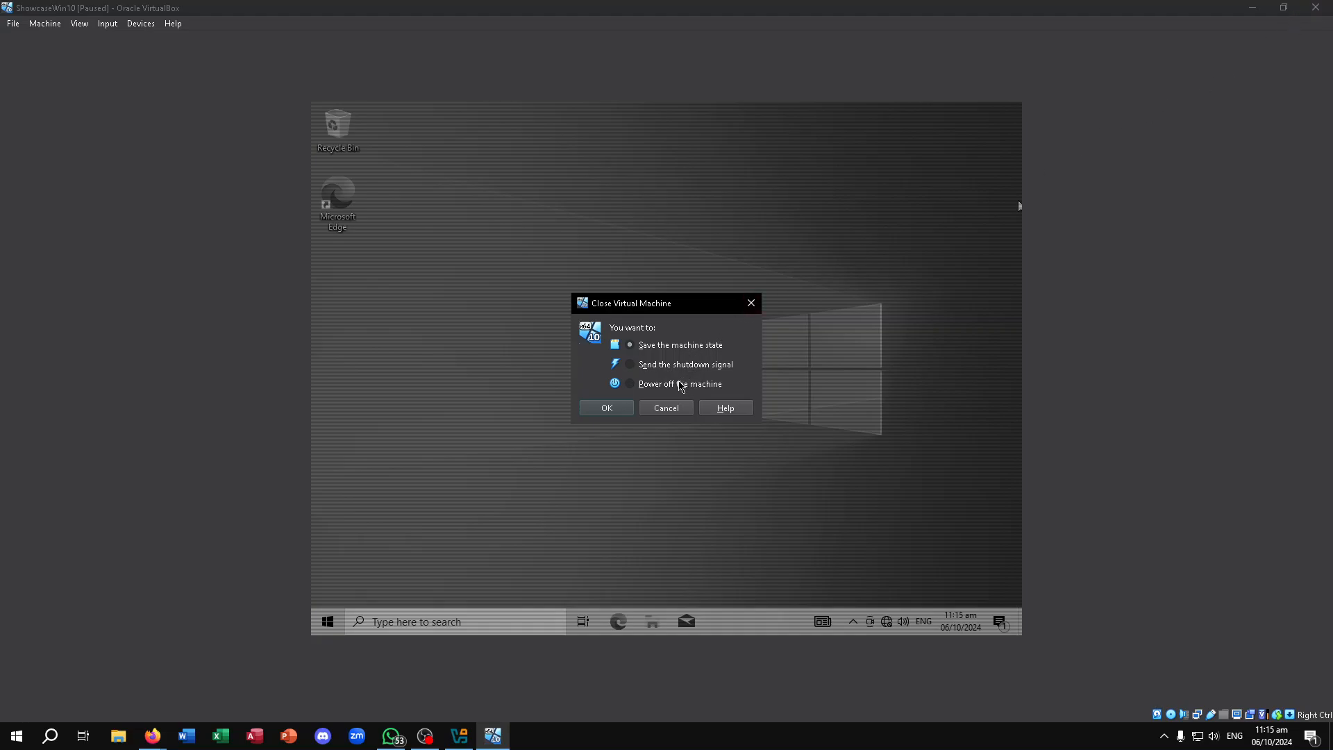
click(666, 410)
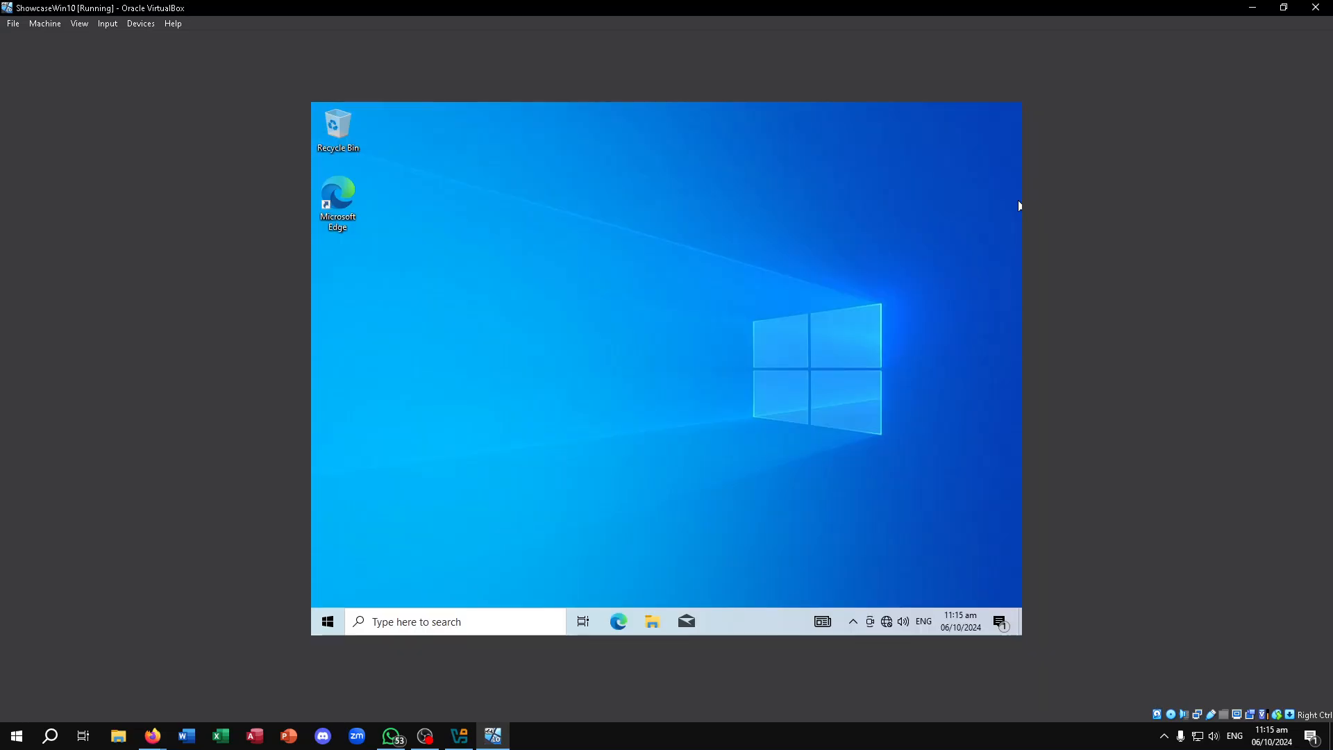
click(326, 620)
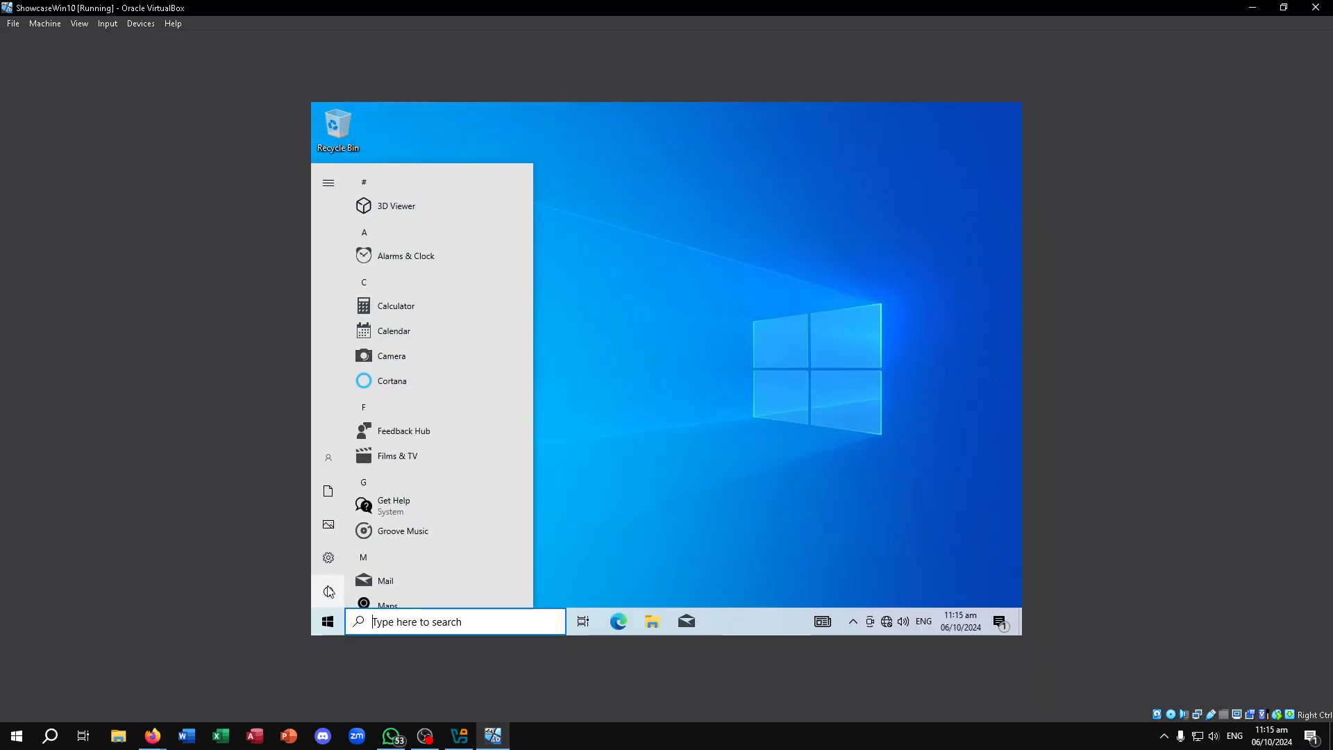
click(328, 590)
click(377, 540)
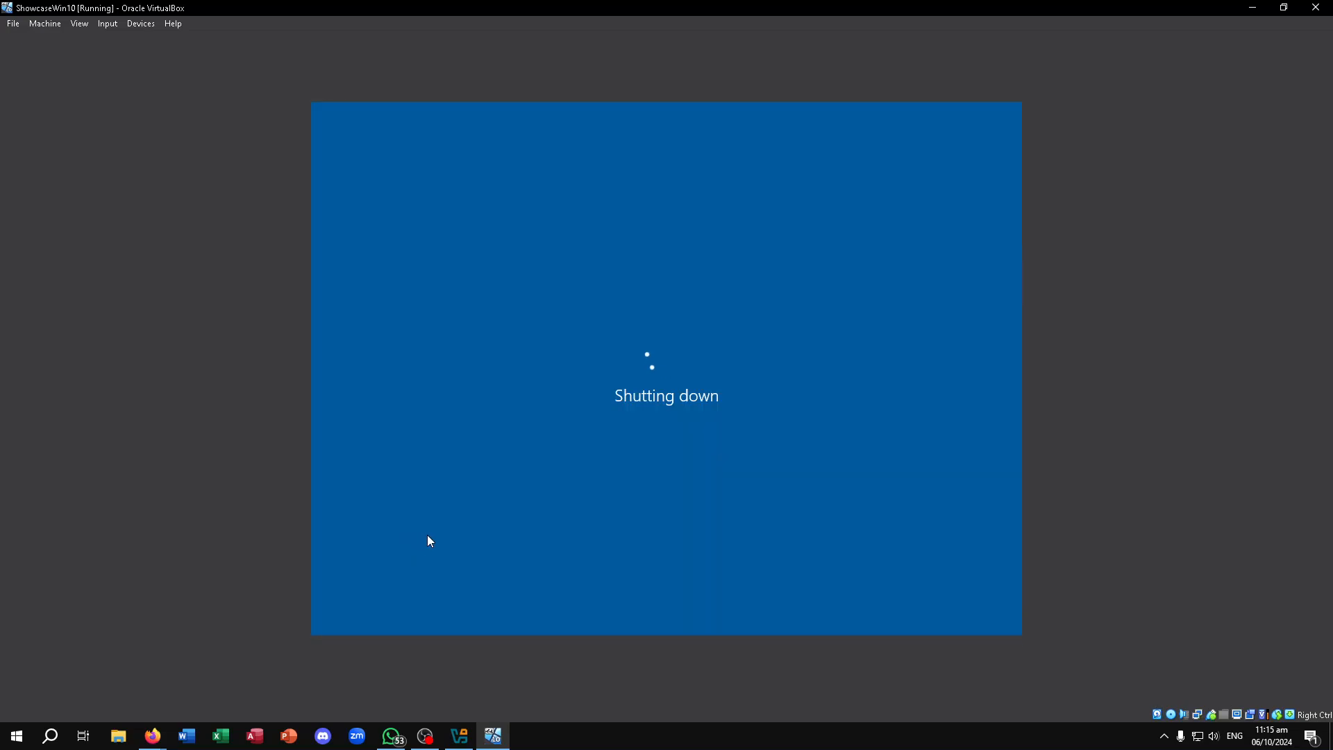